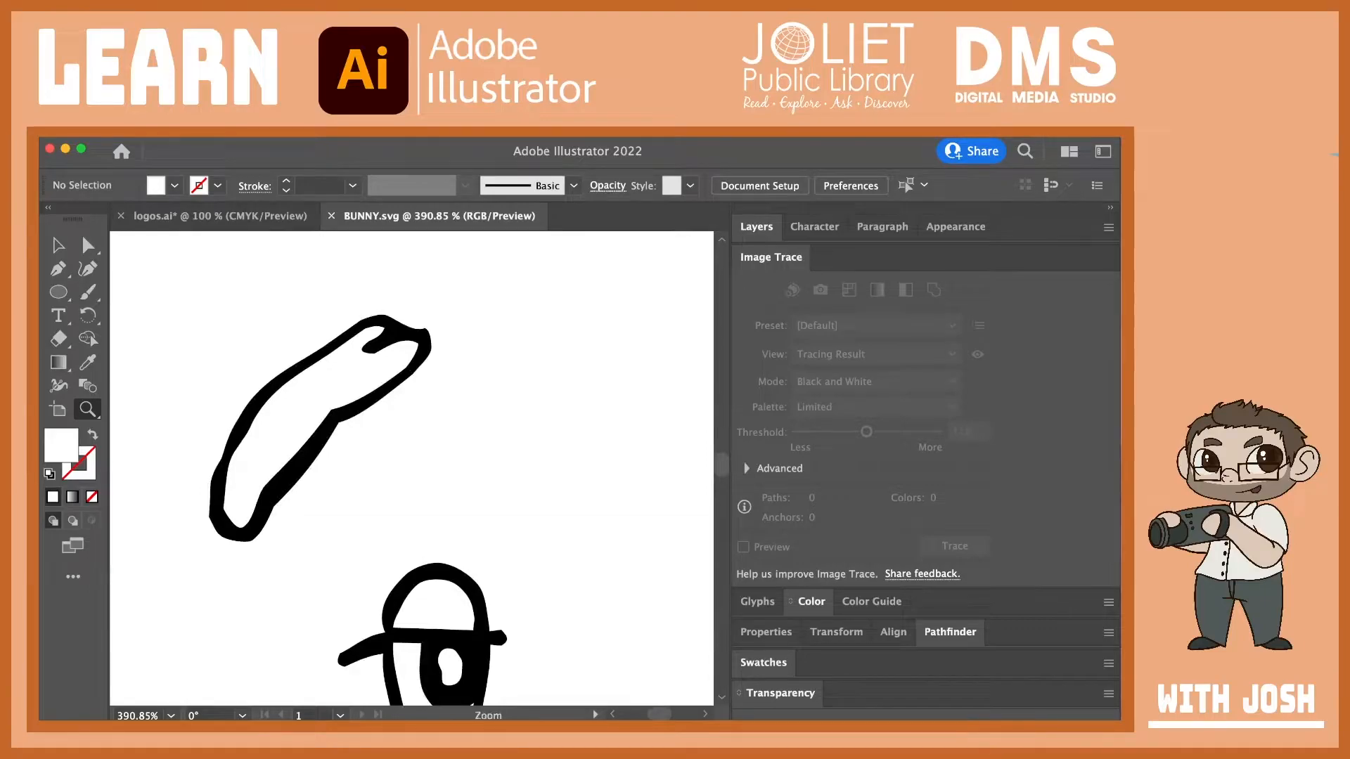
Step: Draw a rounded freehand loop between the bunny's eyes with the Pencil tool
{"action": "scroll", "coordinate": [418, 343], "scroll_direction": "down", "scroll_amount": 5}
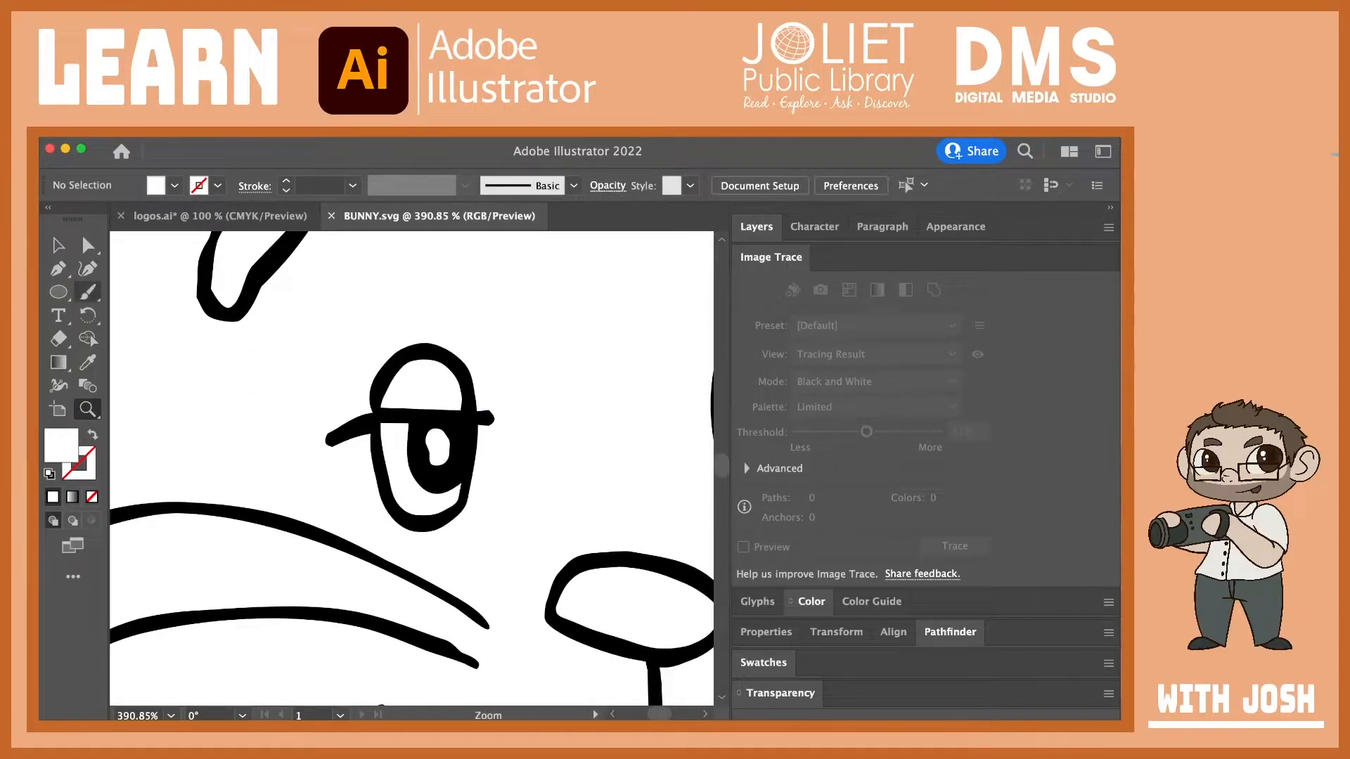
{"action": "key", "text": "b"}
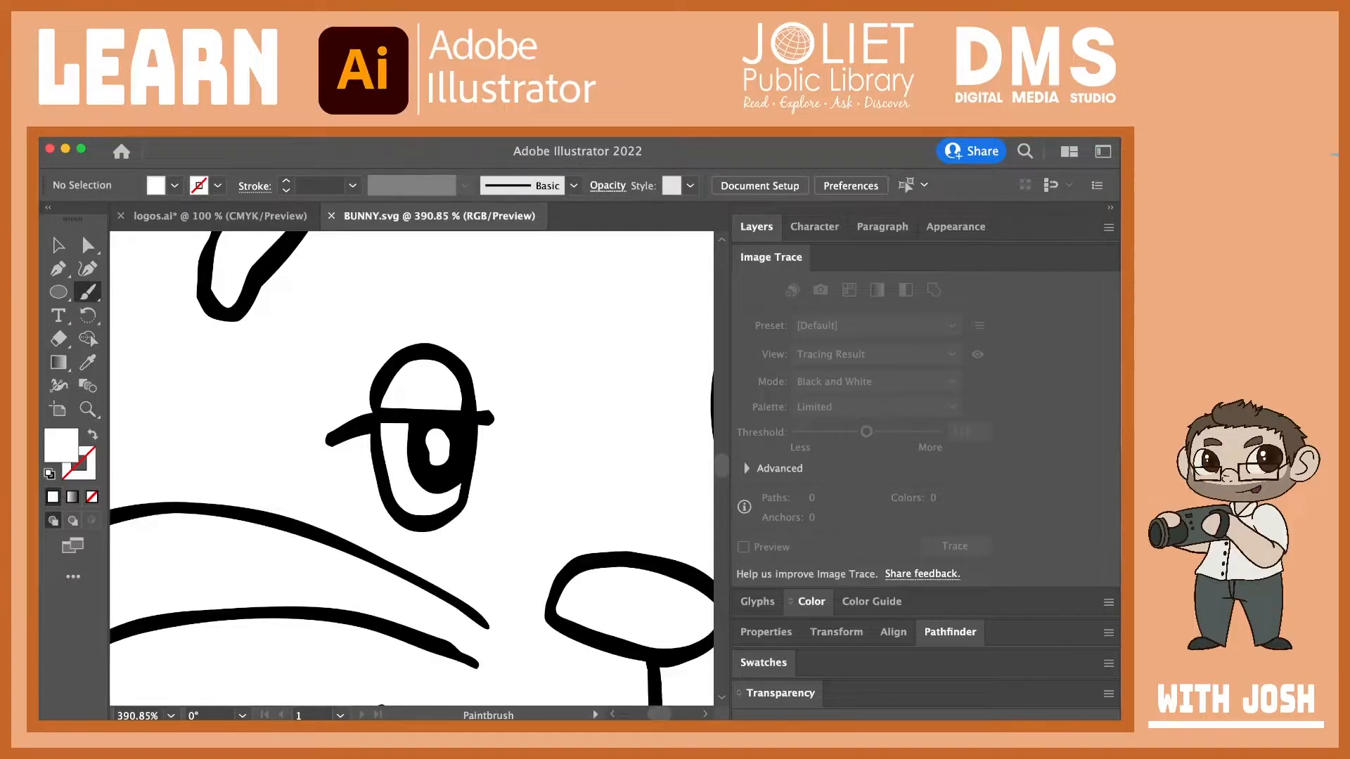
{"action": "key", "text": "n"}
{"action": "key", "text": "space"}
{"action": "left_click_drag", "start_coordinate": [489, 471], "coordinate": [333, 467]}
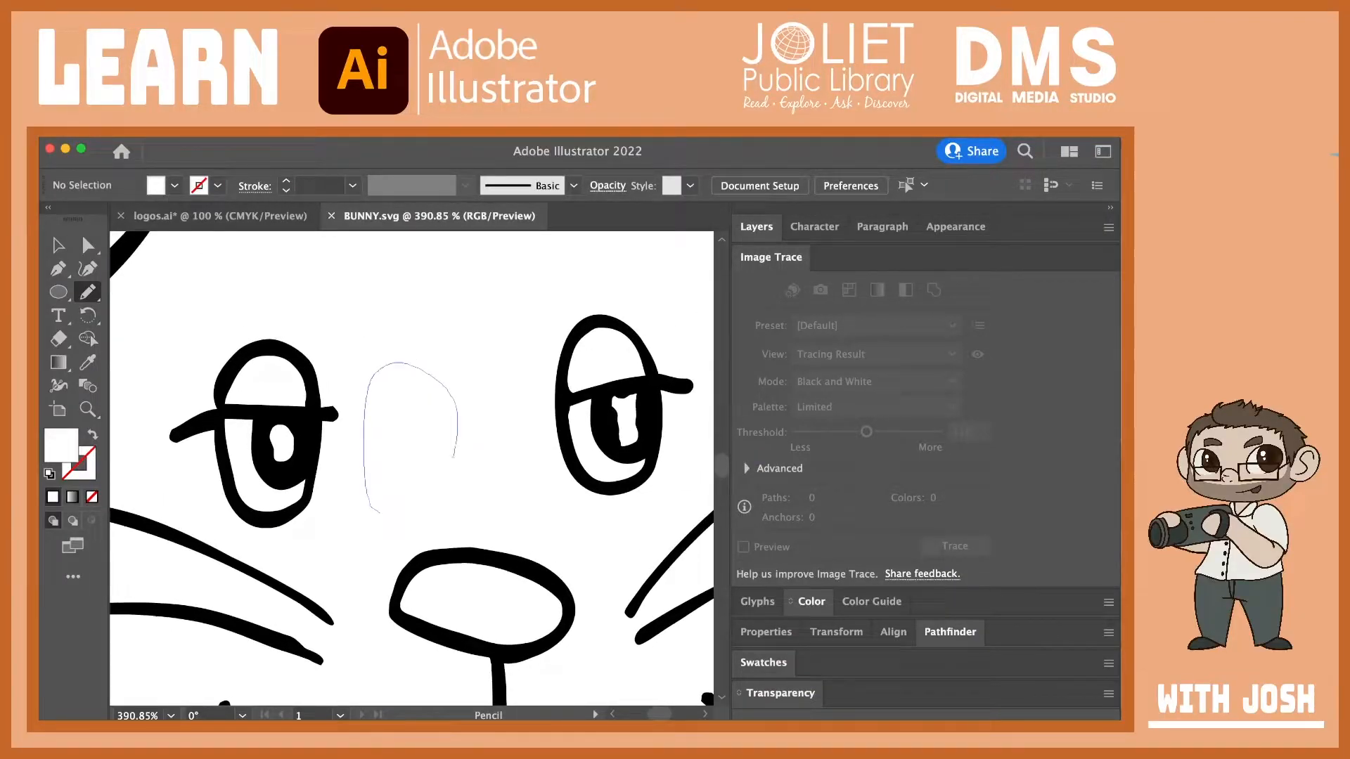
{"action": "left_click_drag", "start_coordinate": [380, 513], "coordinate": [364, 498]}
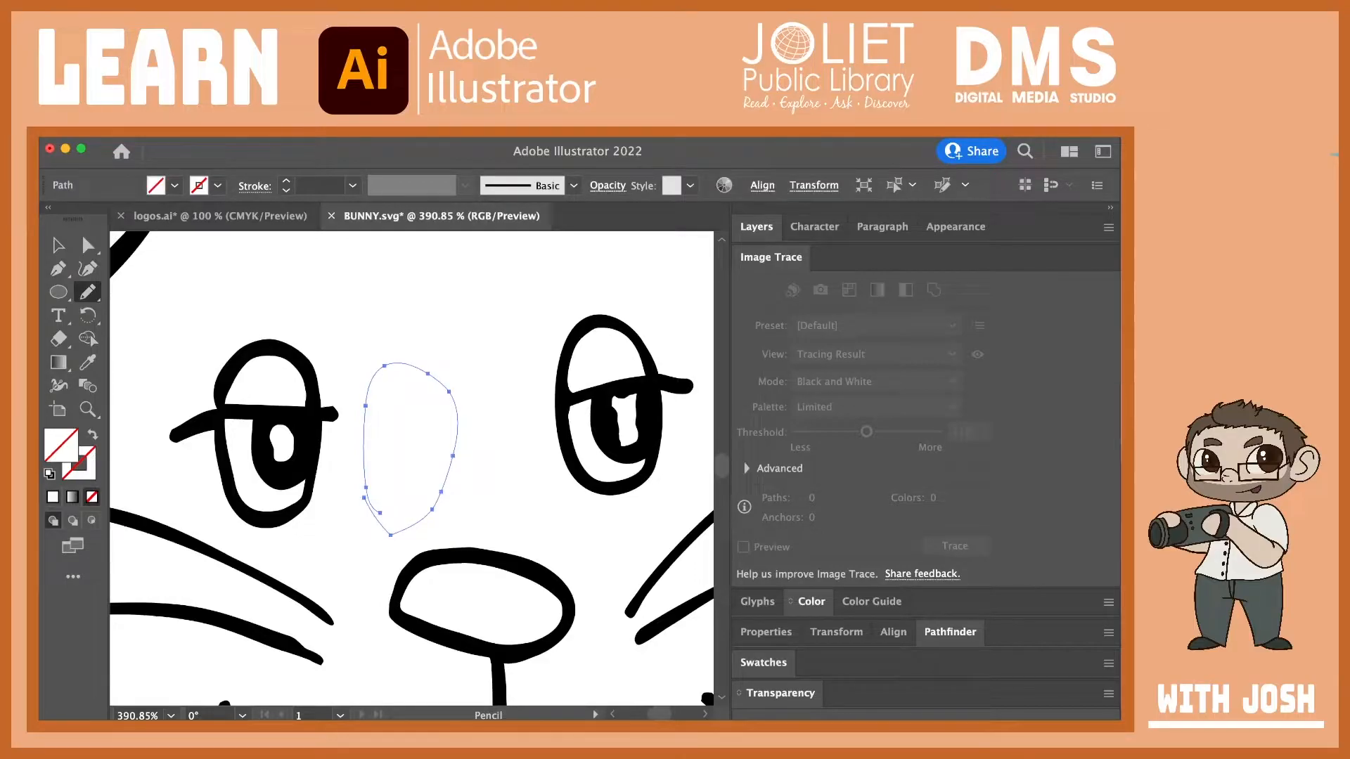
Step: Give the pencil loop a black stroke with a weight of 4 pt
{"action": "left_click", "coordinate": [87, 472]}
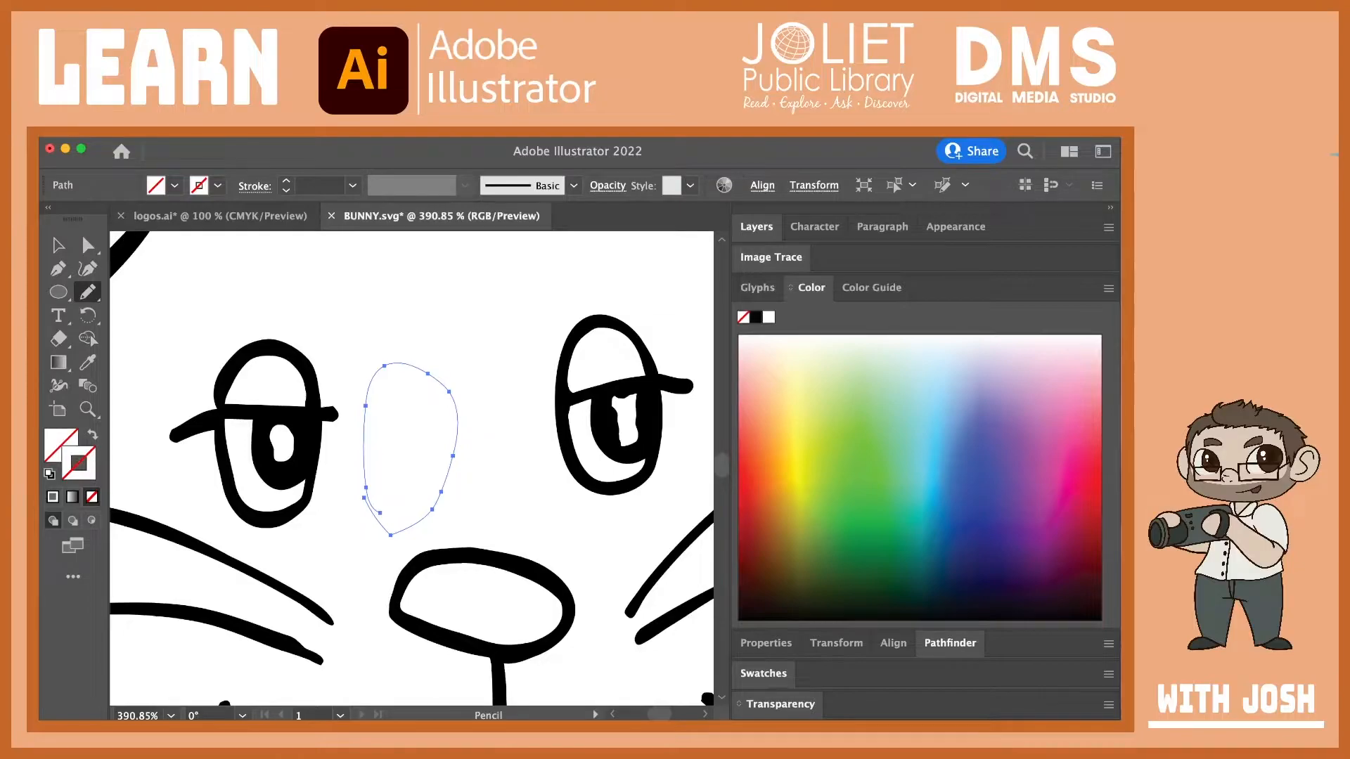
{"action": "left_click", "coordinate": [768, 317]}
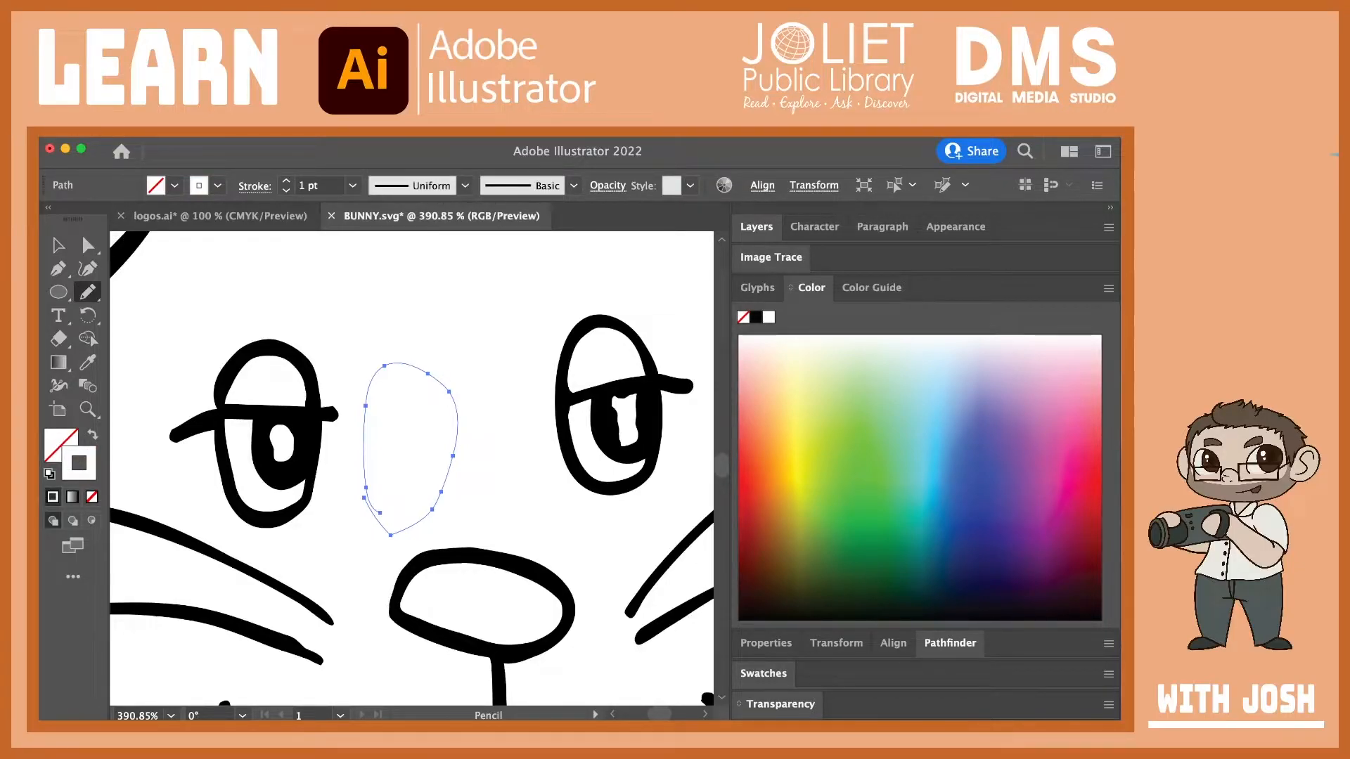
{"action": "left_click", "coordinate": [756, 317]}
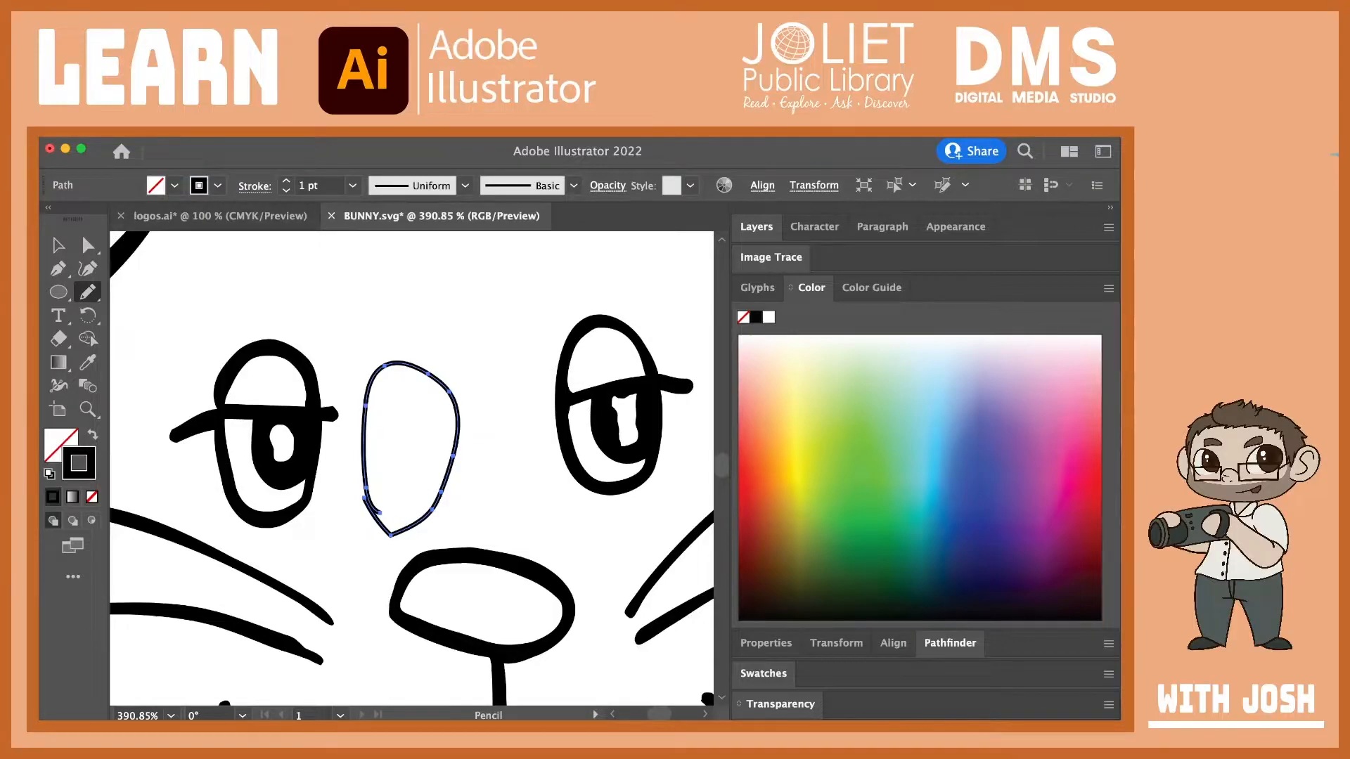
{"action": "left_click", "coordinate": [286, 181]}
{"action": "left_click", "coordinate": [286, 180]}
{"action": "left_click", "coordinate": [287, 181]}
{"action": "left_click", "coordinate": [286, 181]}
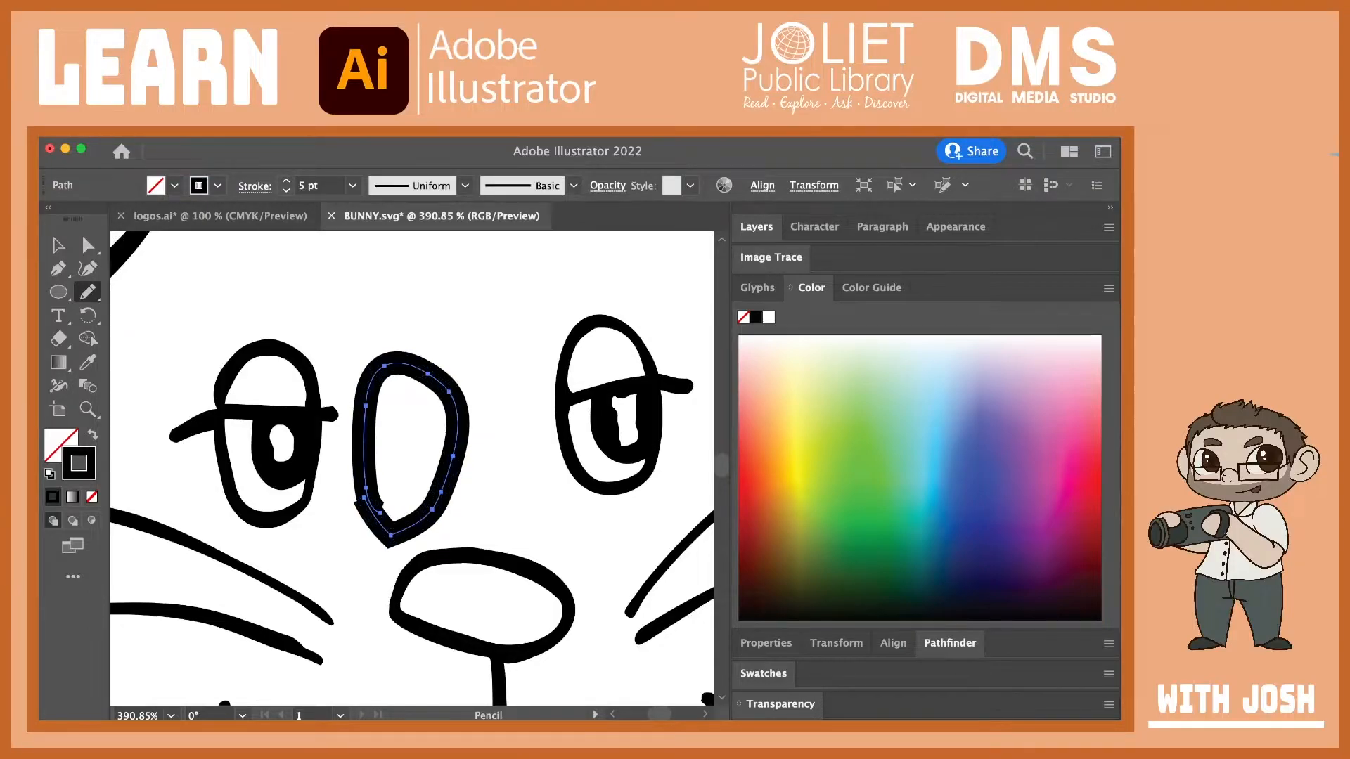
{"action": "left_click", "coordinate": [287, 191]}
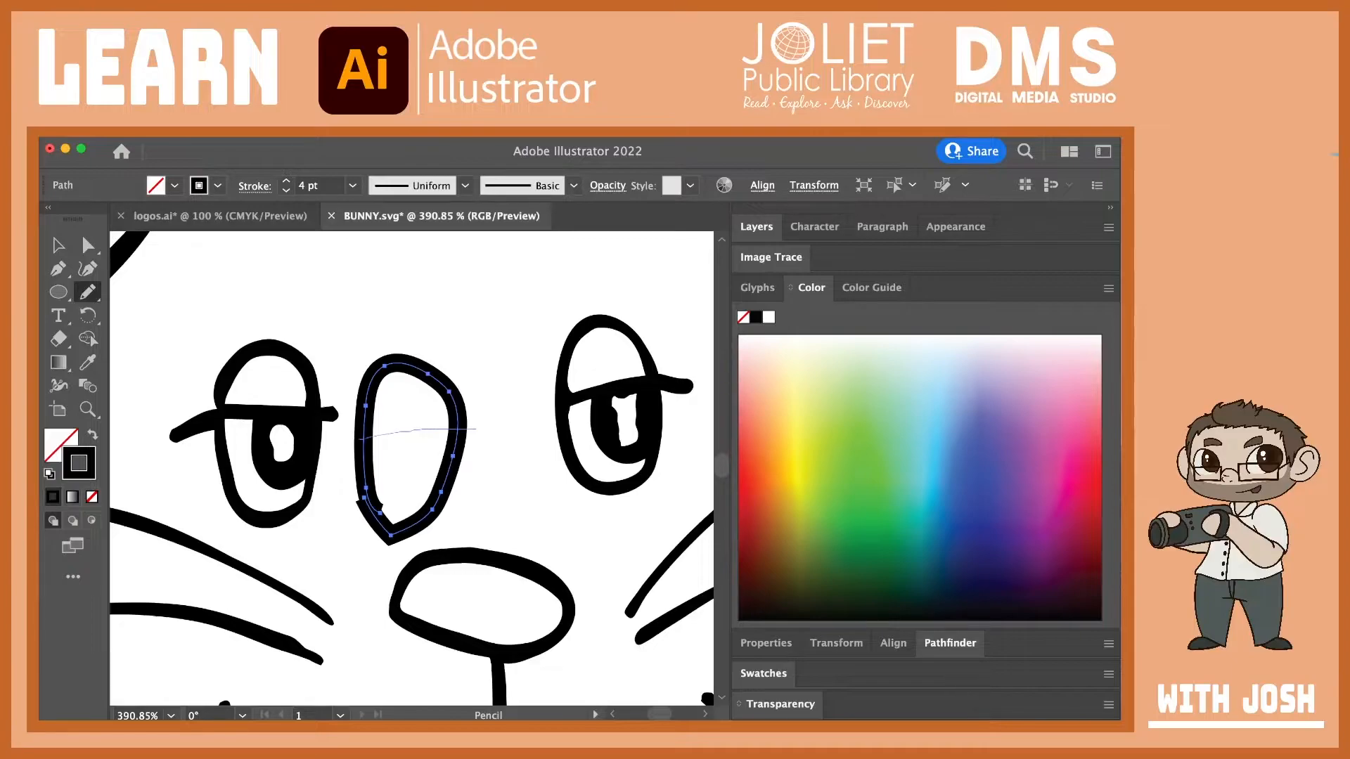
Step: Draw a pencil line across the selected loop, then delete the reshaped path
{"action": "left_click_drag", "start_coordinate": [476, 427], "coordinate": [477, 429]}
{"action": "left_click", "coordinate": [59, 244]}
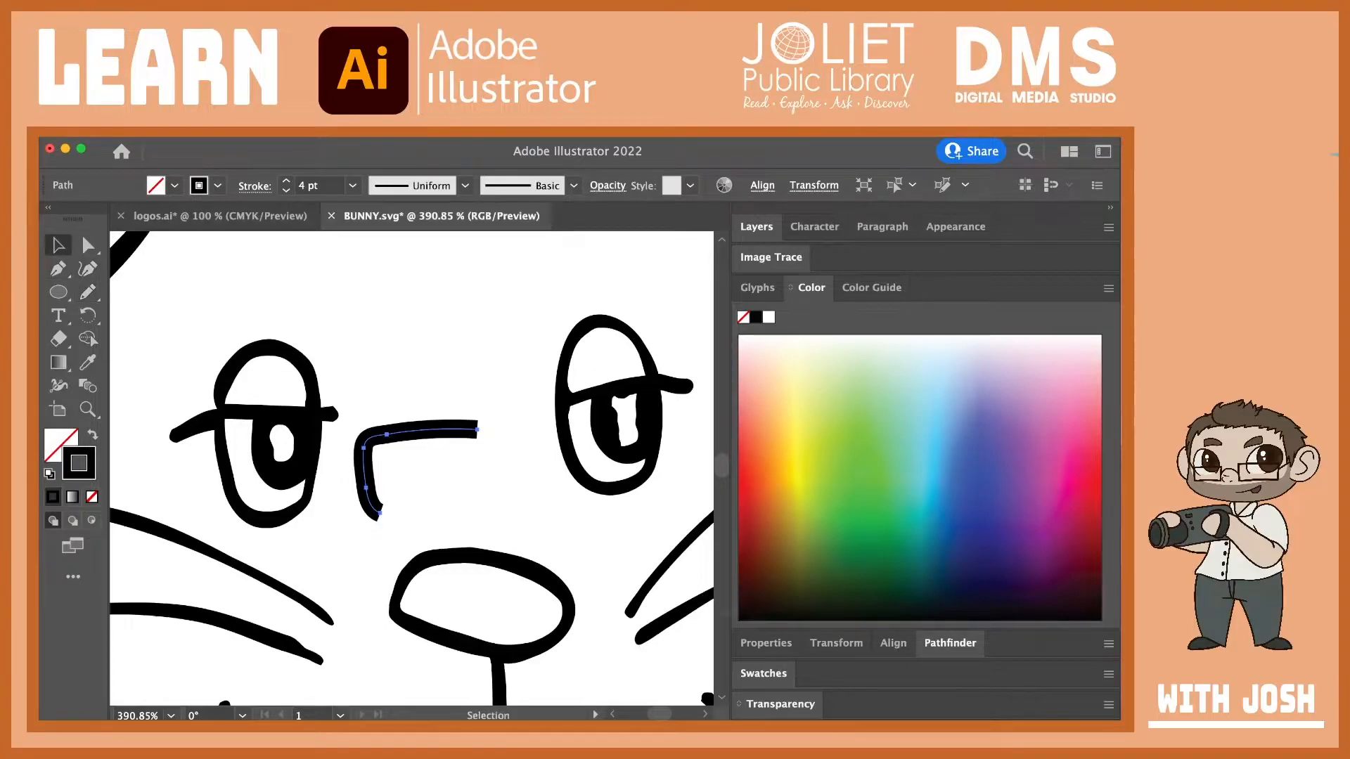
{"action": "key", "text": "Delete"}
Step: Select the inner outline of the bunny's nose with Direct Selection, close up
{"action": "left_click_drag", "start_coordinate": [434, 363], "coordinate": [468, 445]}
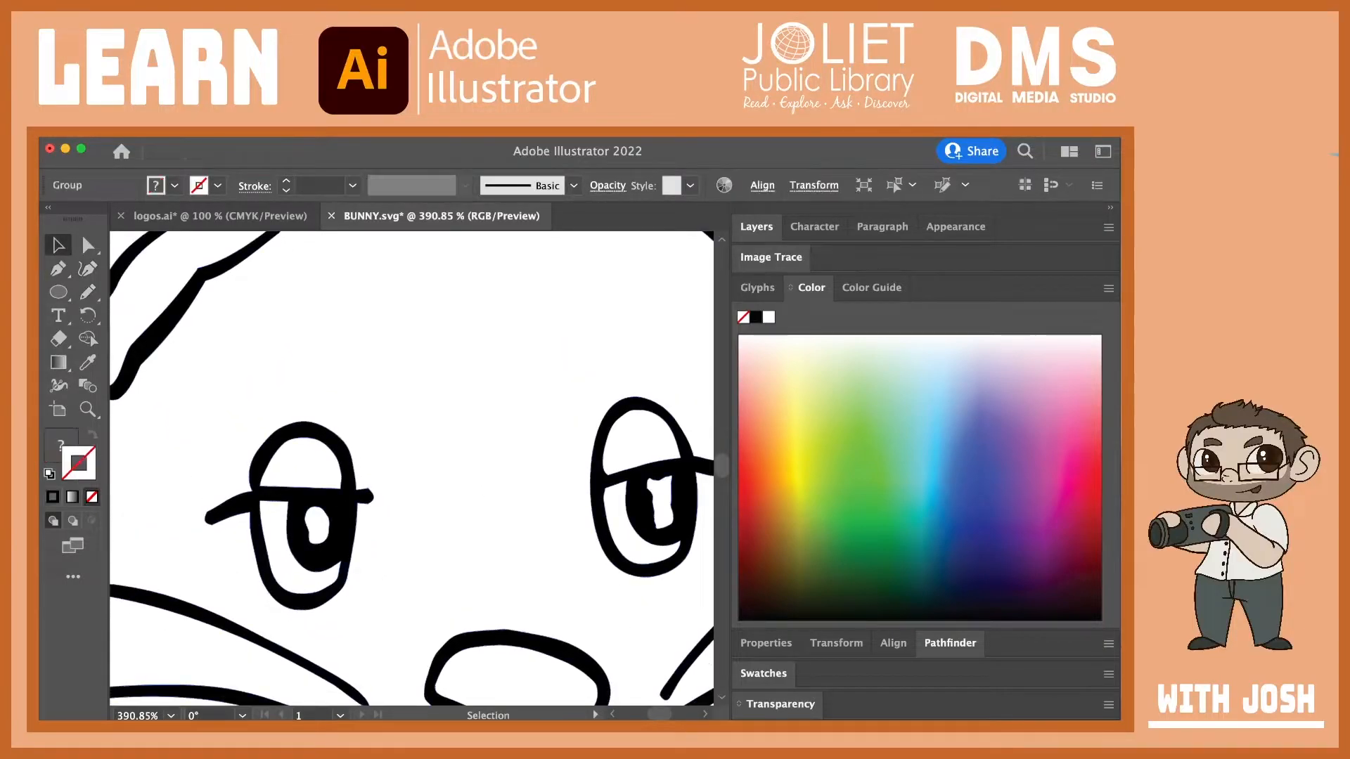
{"action": "double_click", "coordinate": [87, 409]}
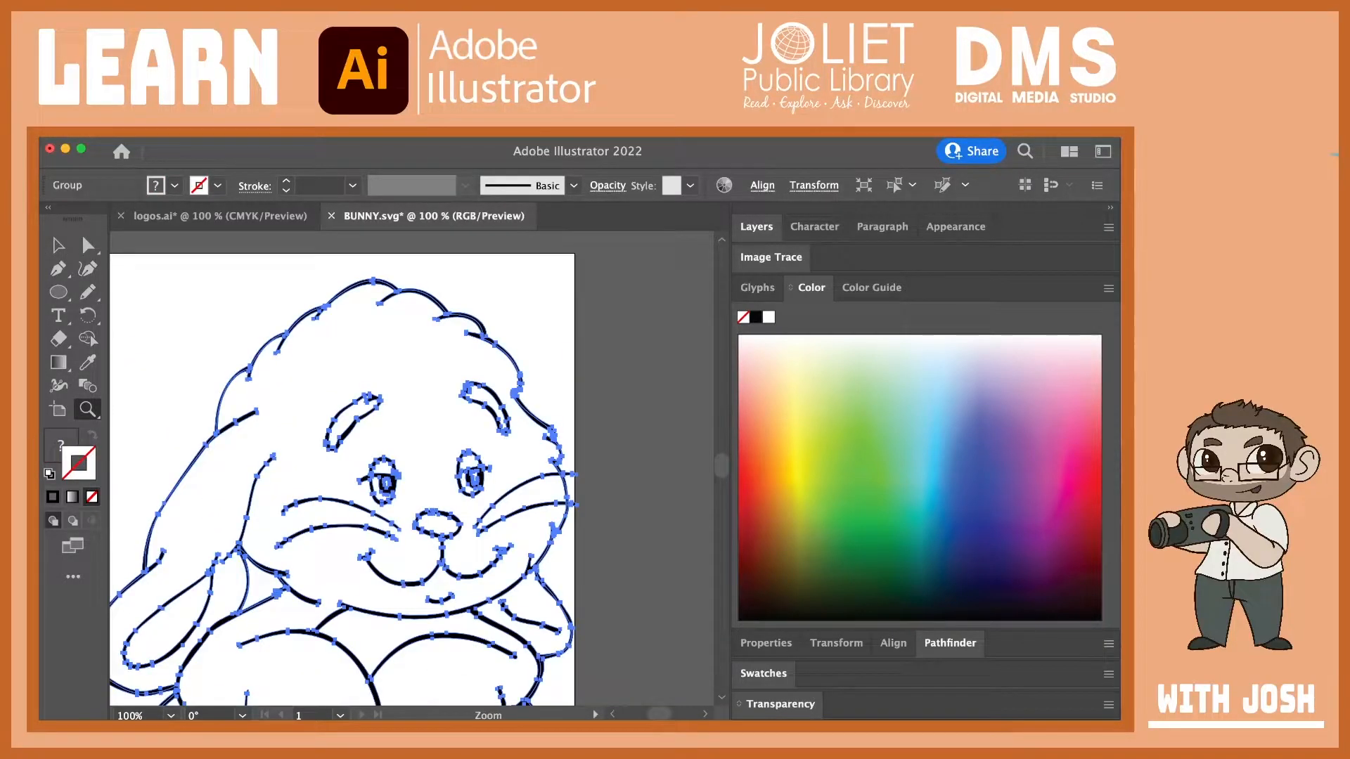
{"action": "left_click_drag", "start_coordinate": [367, 498], "coordinate": [343, 332]}
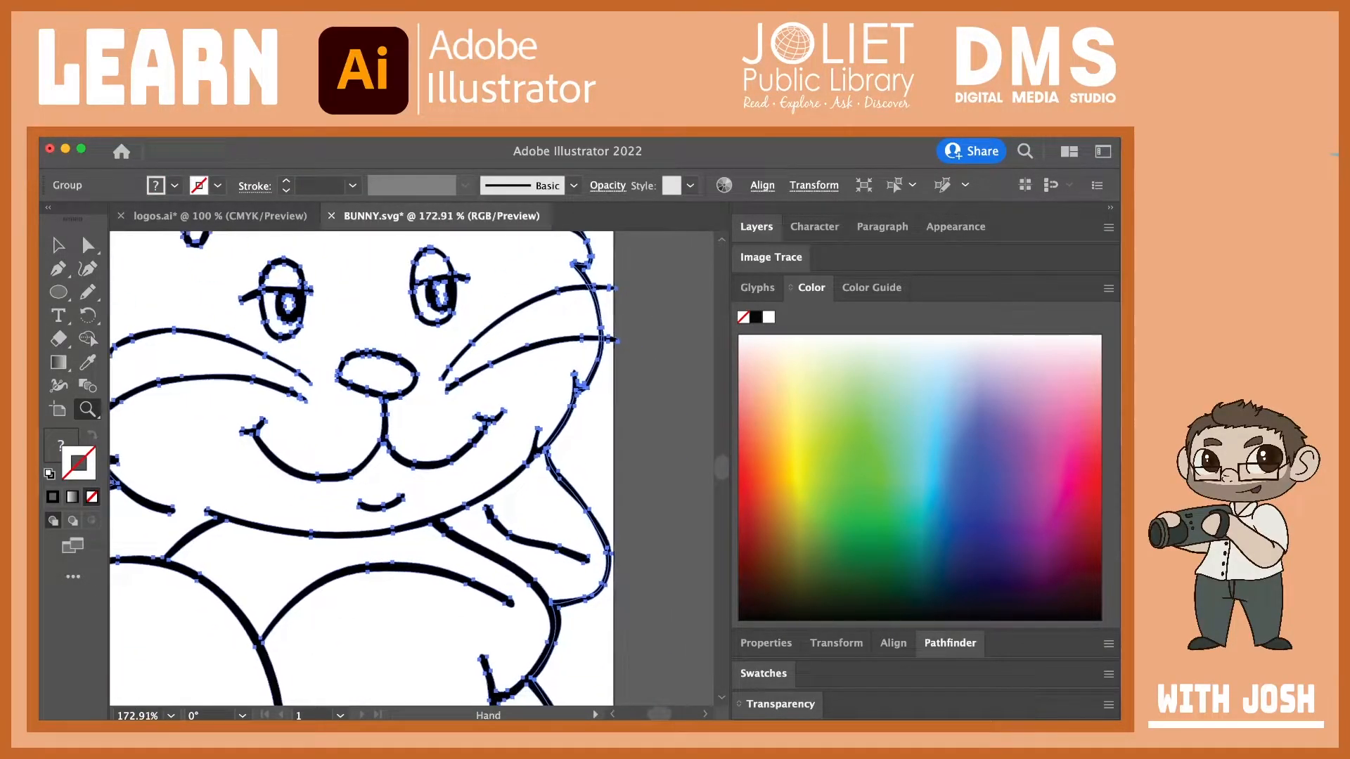
{"action": "left_click_drag", "start_coordinate": [412, 374], "coordinate": [392, 490]}
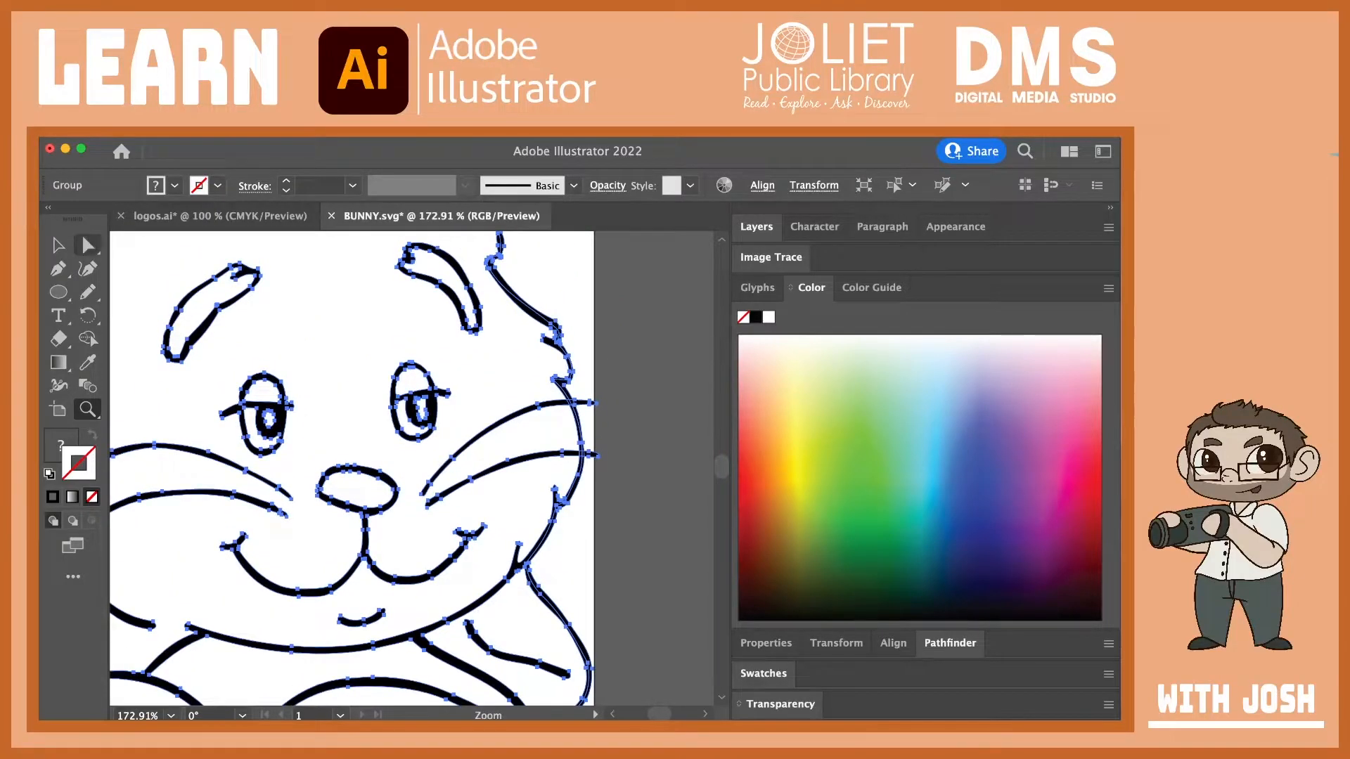
{"action": "left_click", "coordinate": [87, 245]}
{"action": "left_click_drag", "start_coordinate": [549, 394], "coordinate": [669, 359]}
{"action": "left_click", "coordinate": [556, 450]}
{"action": "left_click", "coordinate": [467, 425]}
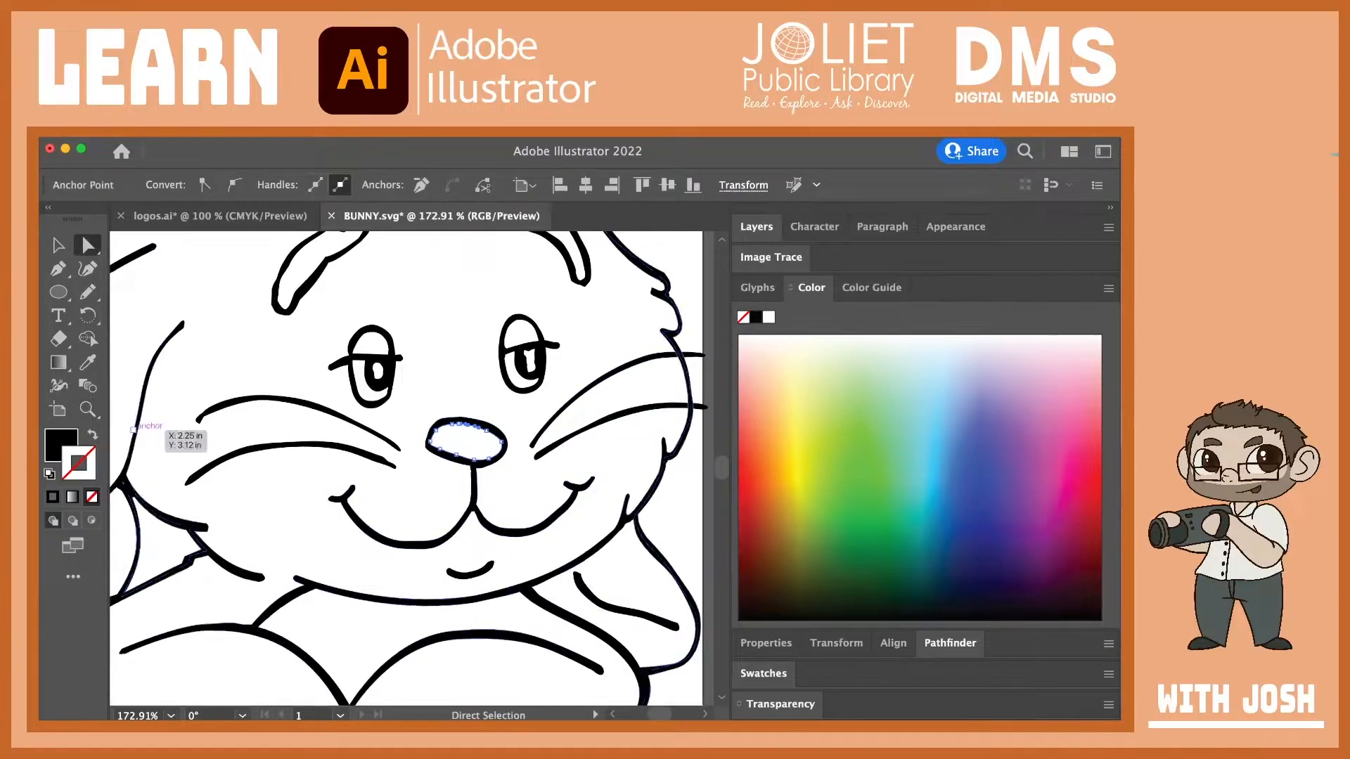
{"action": "left_click", "coordinate": [87, 409]}
{"action": "left_click_drag", "start_coordinate": [469, 389], "coordinate": [540, 389]}
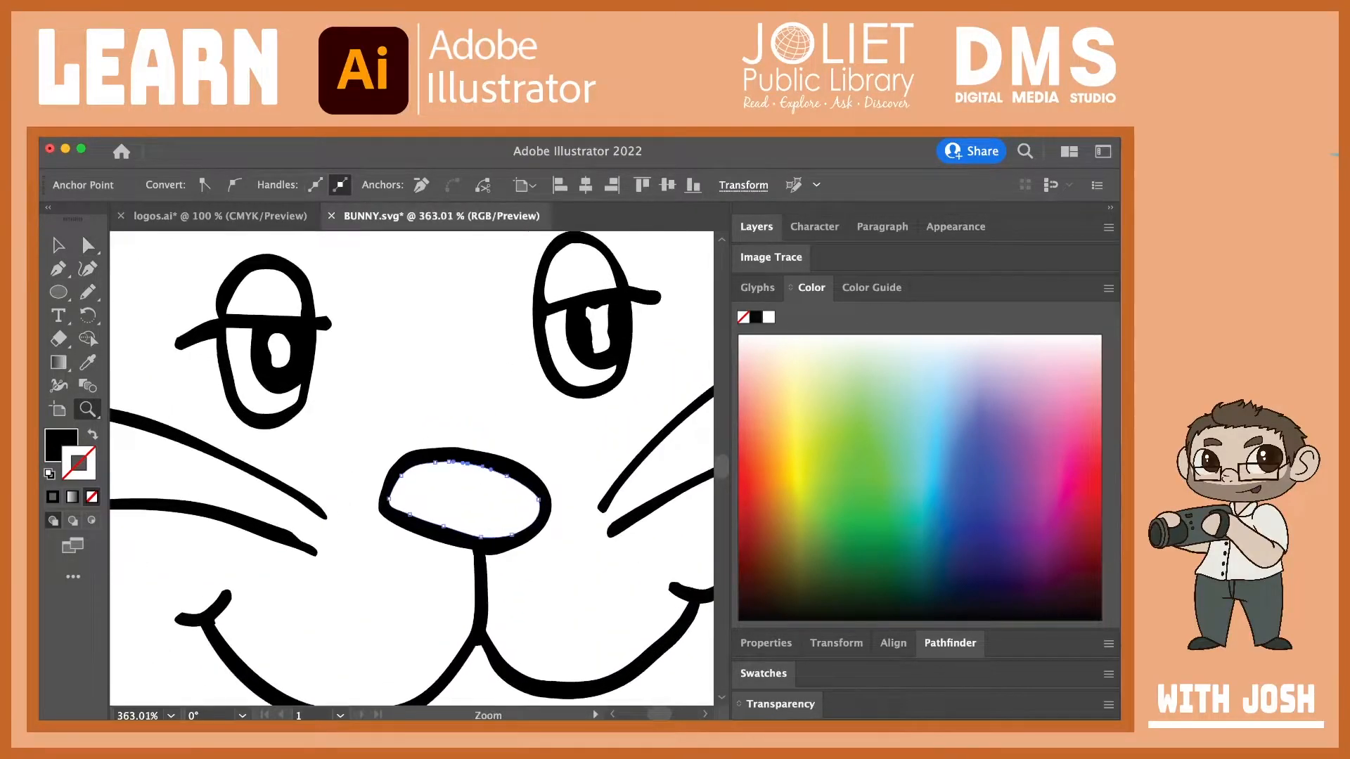
{"action": "left_click_drag", "start_coordinate": [449, 473], "coordinate": [509, 472]}
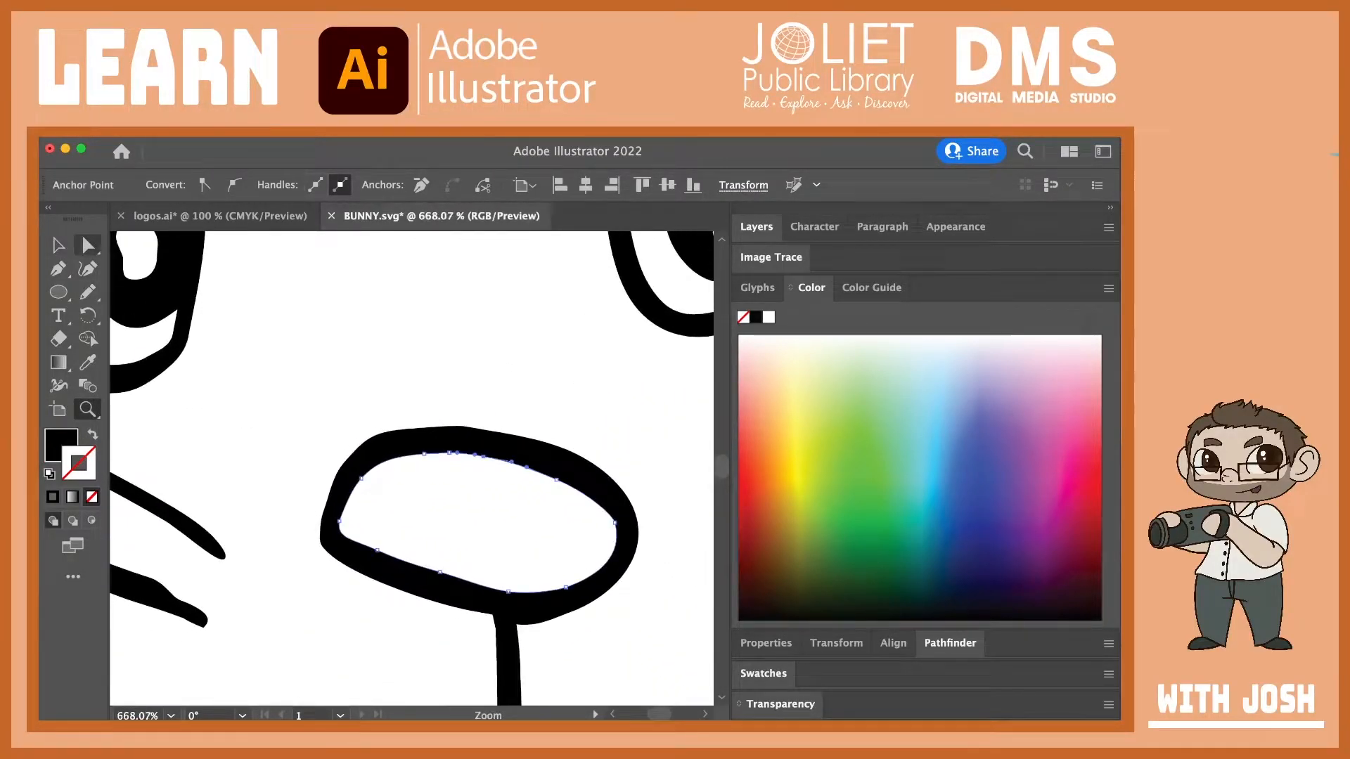
Step: Try to move the upper anchor of the nose outline upward, then undo the move
{"action": "key", "text": "a"}
{"action": "left_click", "coordinate": [481, 627]}
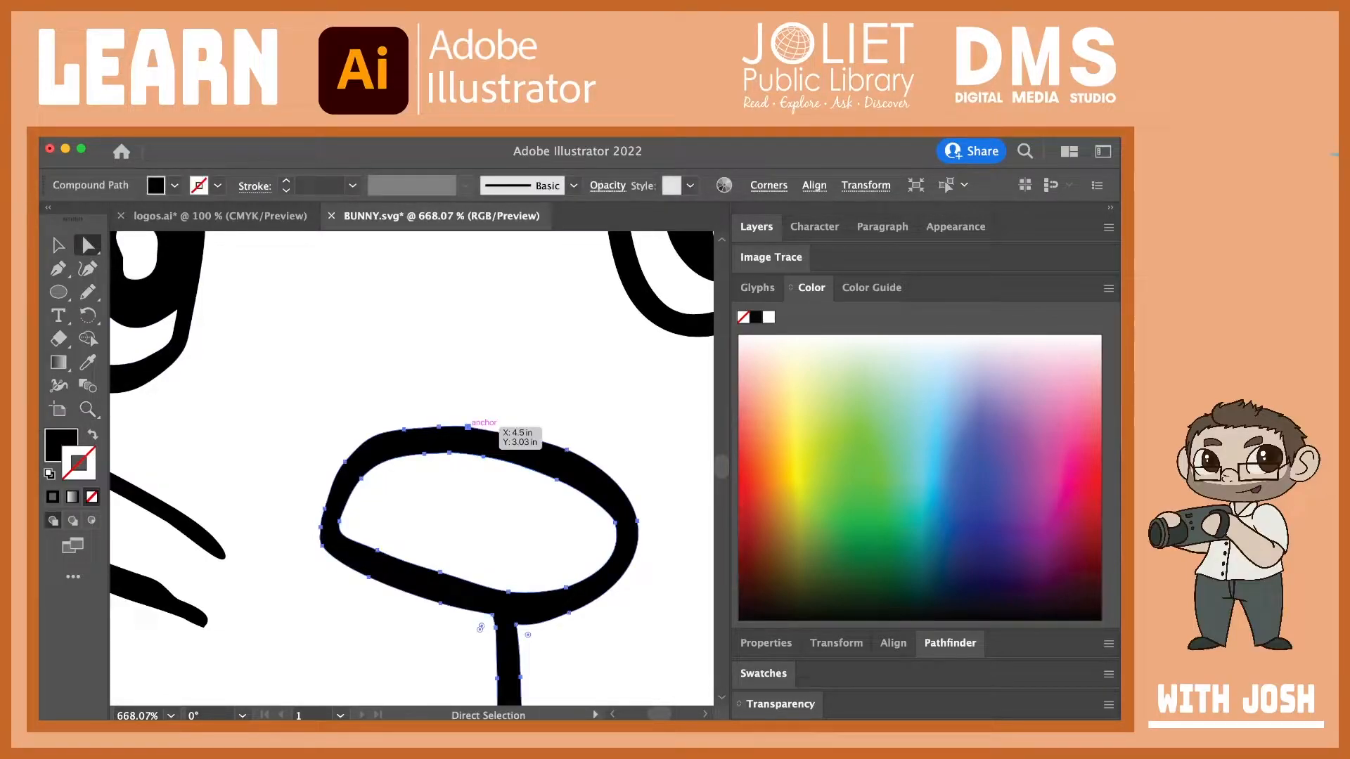
{"action": "left_click_drag", "start_coordinate": [467, 426], "coordinate": [461, 393]}
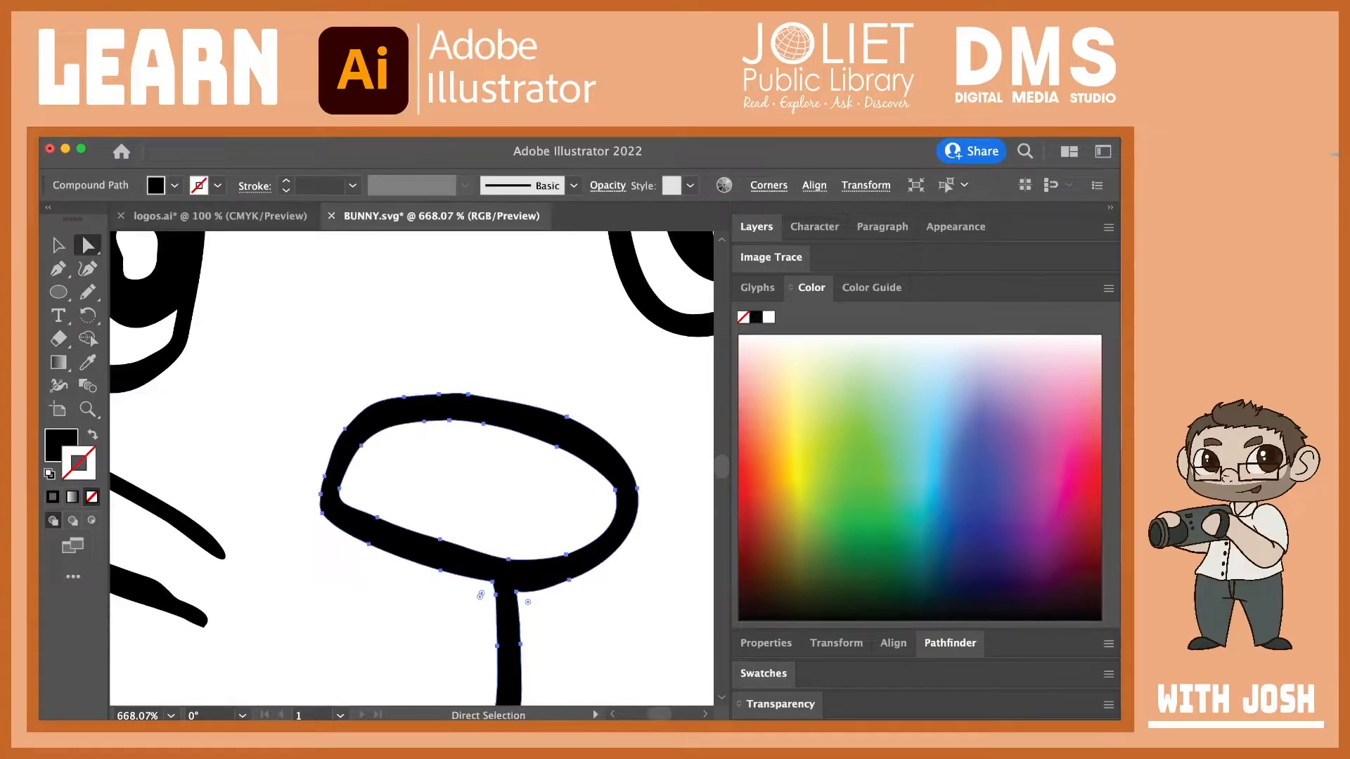
{"action": "key", "text": "super+z"}
Step: Reposition only the upper anchor of the nose's outer outline farther along its upper edge
{"action": "left_click", "coordinate": [461, 393]}
{"action": "left_click_drag", "start_coordinate": [462, 426], "coordinate": [535, 437]}
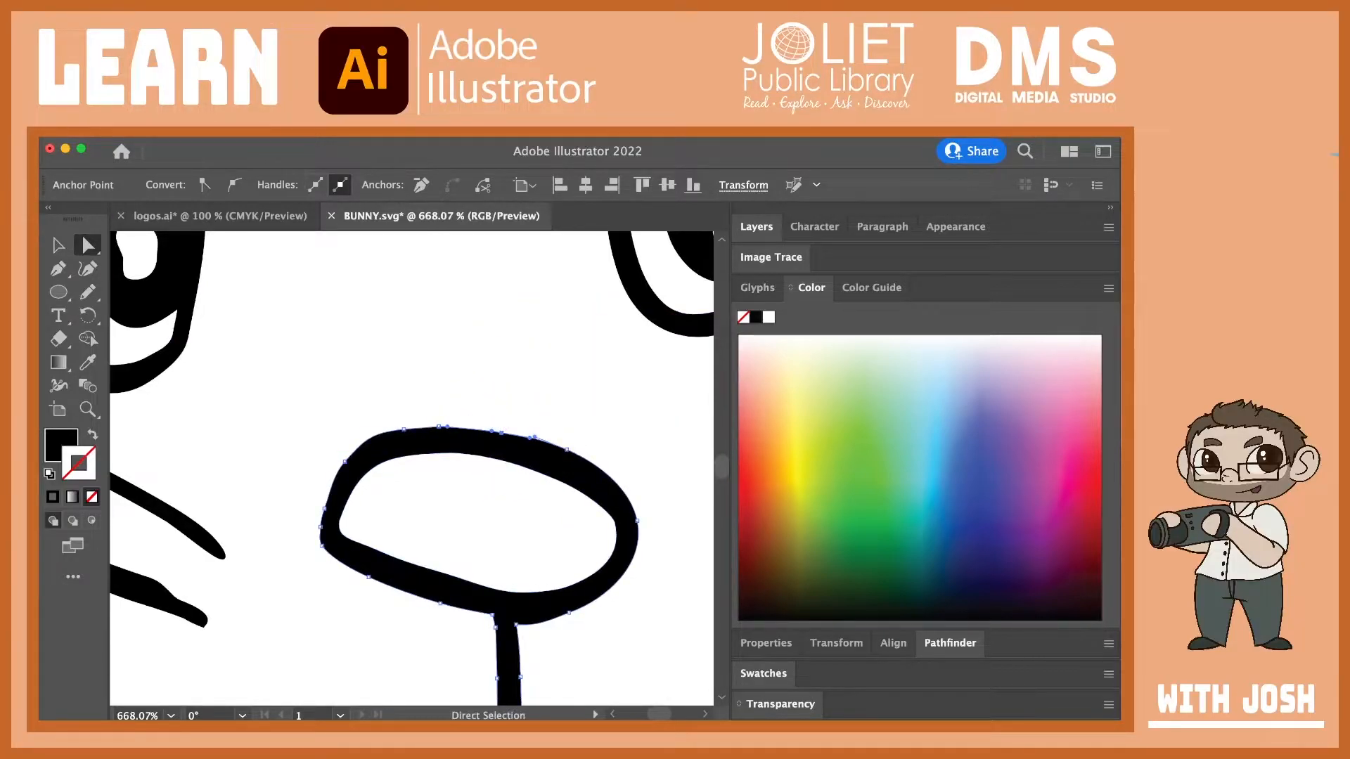
Step: Smooth the inner outline of the bunny's nose all around with the Smooth tool
{"action": "left_click", "coordinate": [354, 487]}
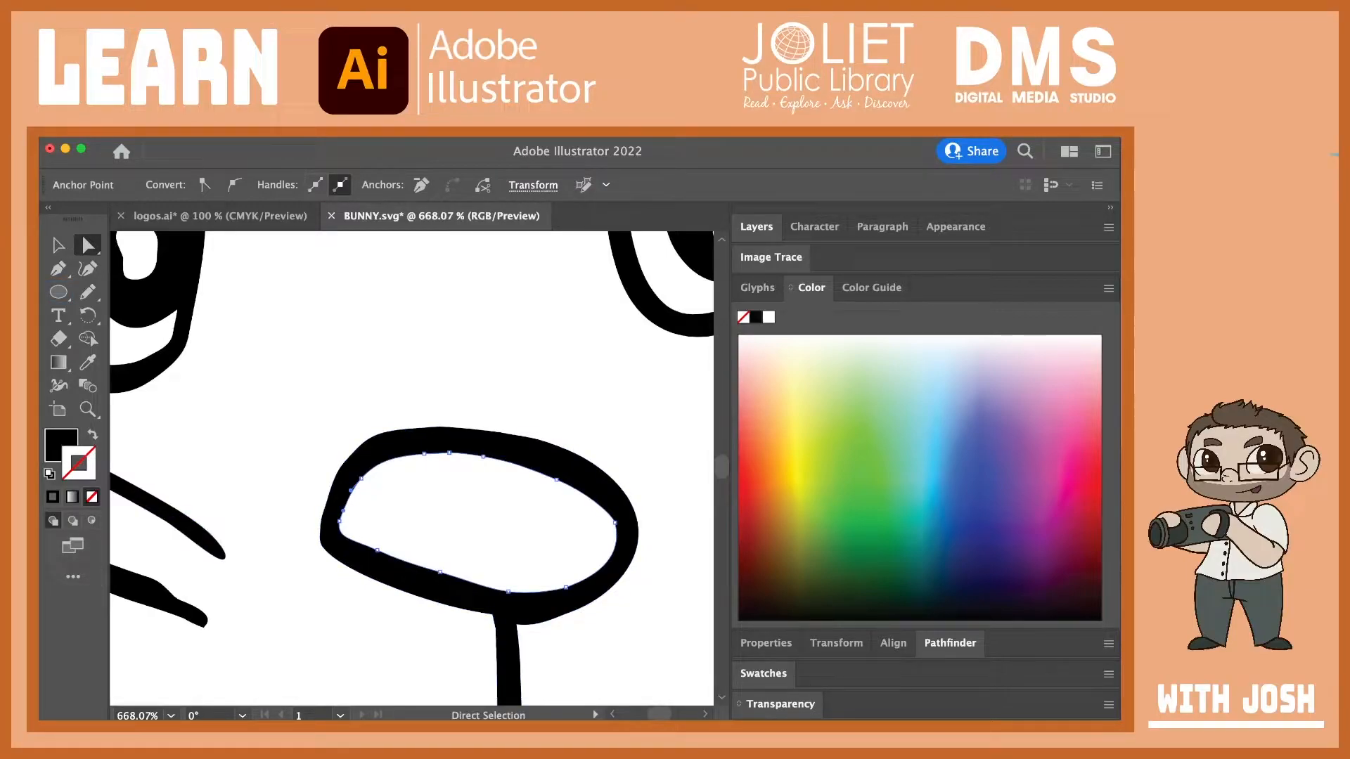
{"action": "left_click_drag", "start_coordinate": [406, 465], "coordinate": [346, 560]}
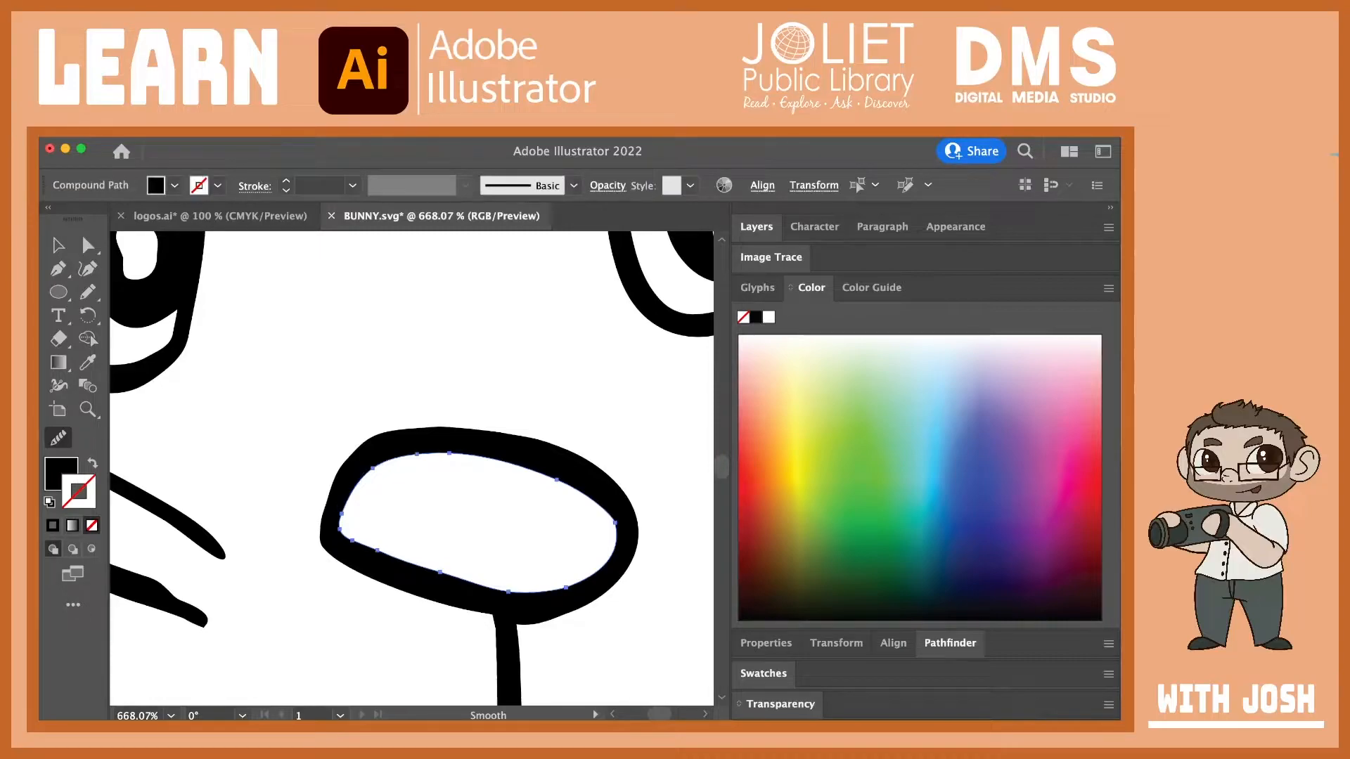
{"action": "left_click_drag", "start_coordinate": [440, 573], "coordinate": [450, 574]}
{"action": "left_click_drag", "start_coordinate": [417, 452], "coordinate": [372, 519]}
{"action": "left_click_drag", "start_coordinate": [568, 547], "coordinate": [567, 557]}
{"action": "left_click_drag", "start_coordinate": [594, 475], "coordinate": [524, 588]}
{"action": "left_click_drag", "start_coordinate": [393, 598], "coordinate": [398, 603]}
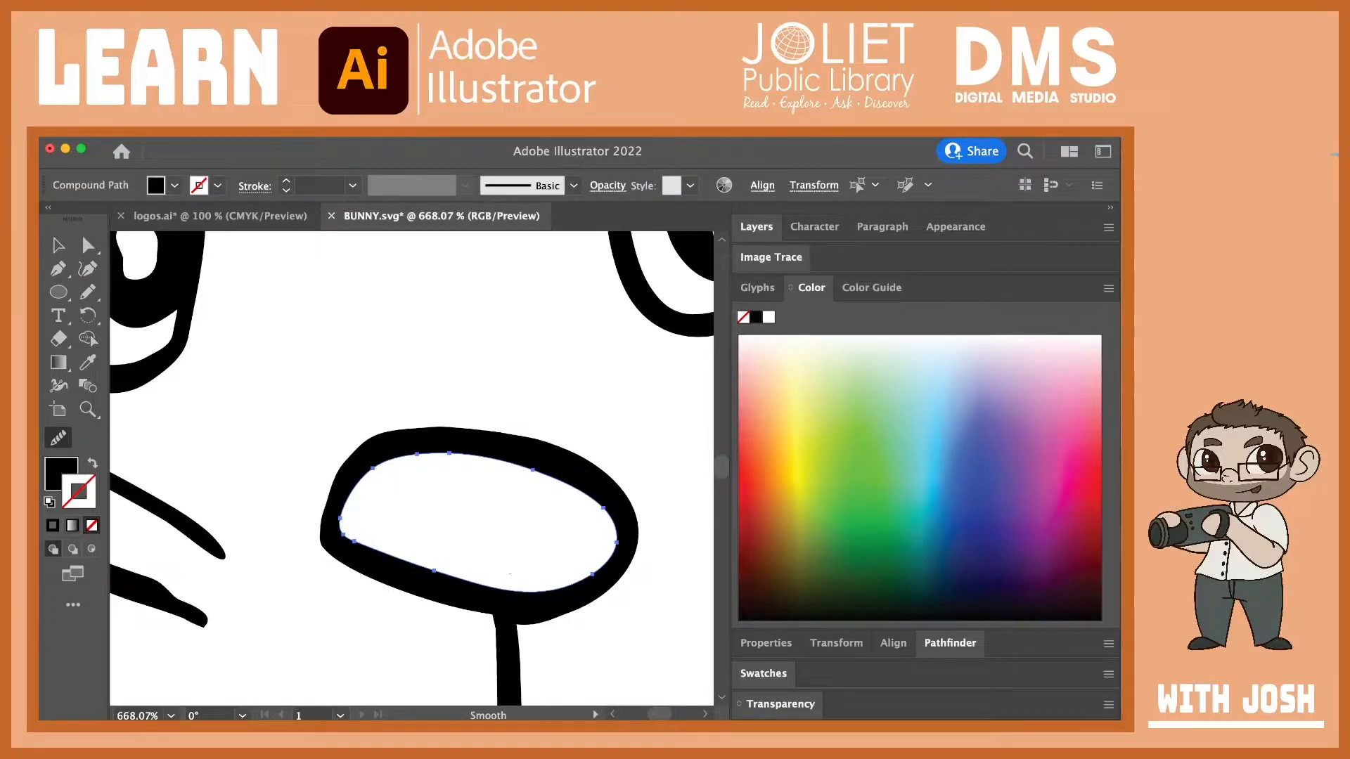
{"action": "left_click_drag", "start_coordinate": [350, 469], "coordinate": [481, 565]}
{"action": "left_click_drag", "start_coordinate": [415, 483], "coordinate": [524, 602]}
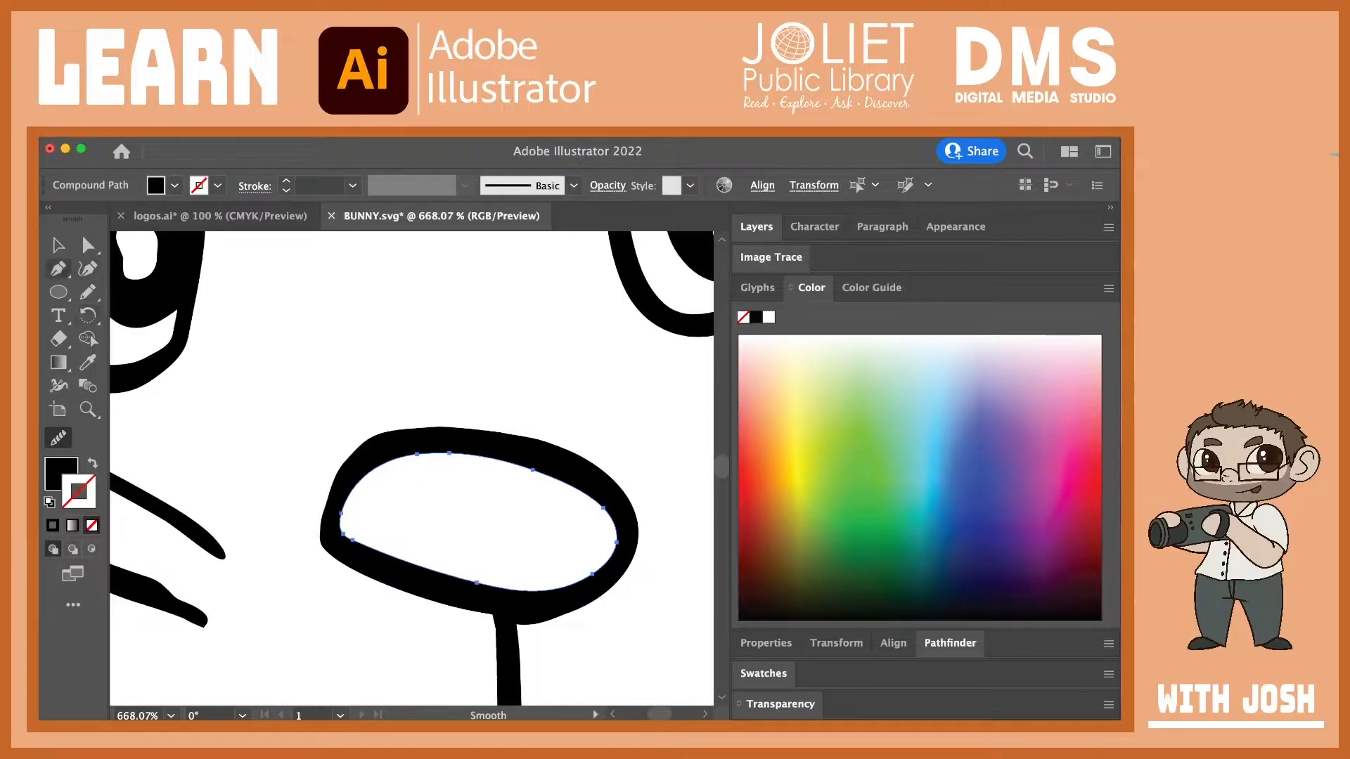
Step: Select the whole bunny group and examine its eye and eyebrow outlines close up, then the artwork at 100%
{"action": "left_click", "coordinate": [59, 245]}
{"action": "left_click", "coordinate": [591, 479]}
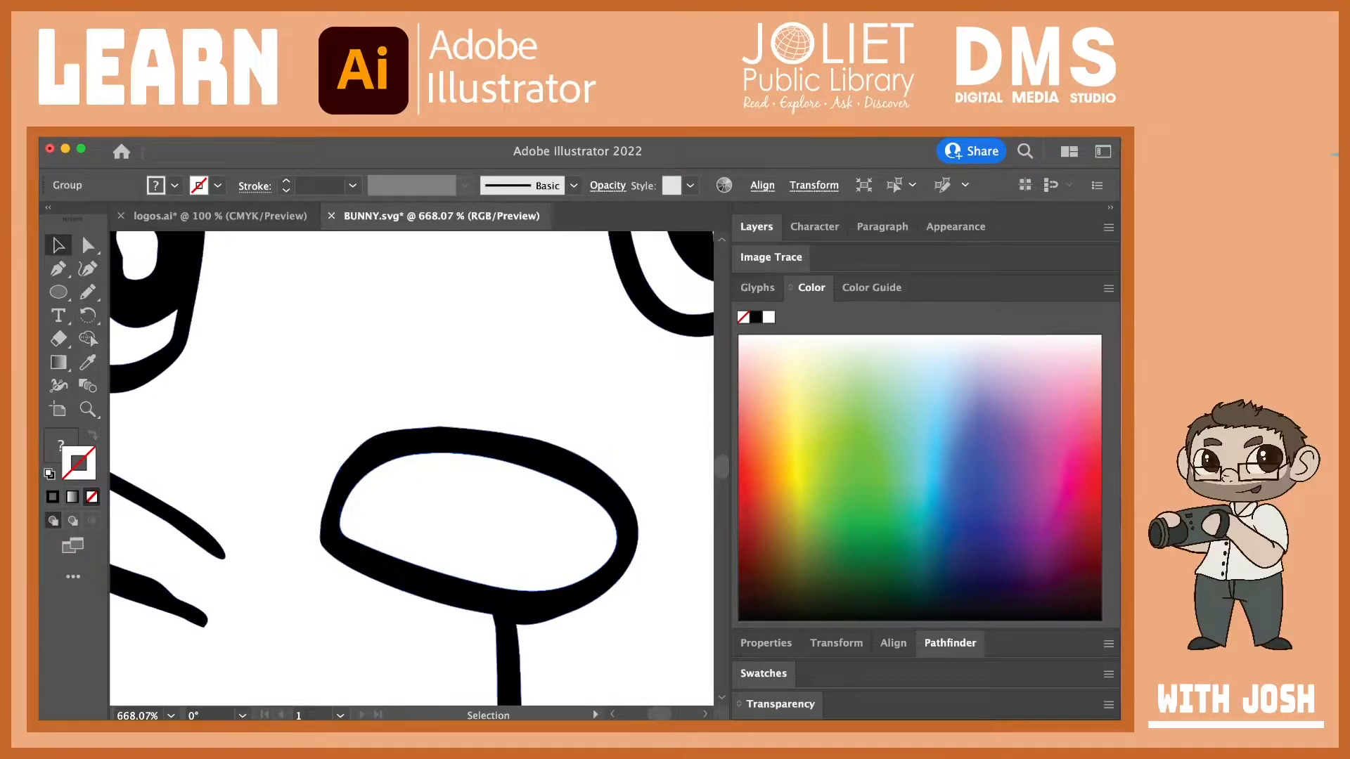
{"action": "scroll", "coordinate": [411, 468], "scroll_direction": "up", "scroll_amount": 6}
{"action": "scroll", "coordinate": [412, 468], "scroll_direction": "left", "scroll_amount": 8}
{"action": "left_click_drag", "start_coordinate": [351, 422], "coordinate": [470, 505]}
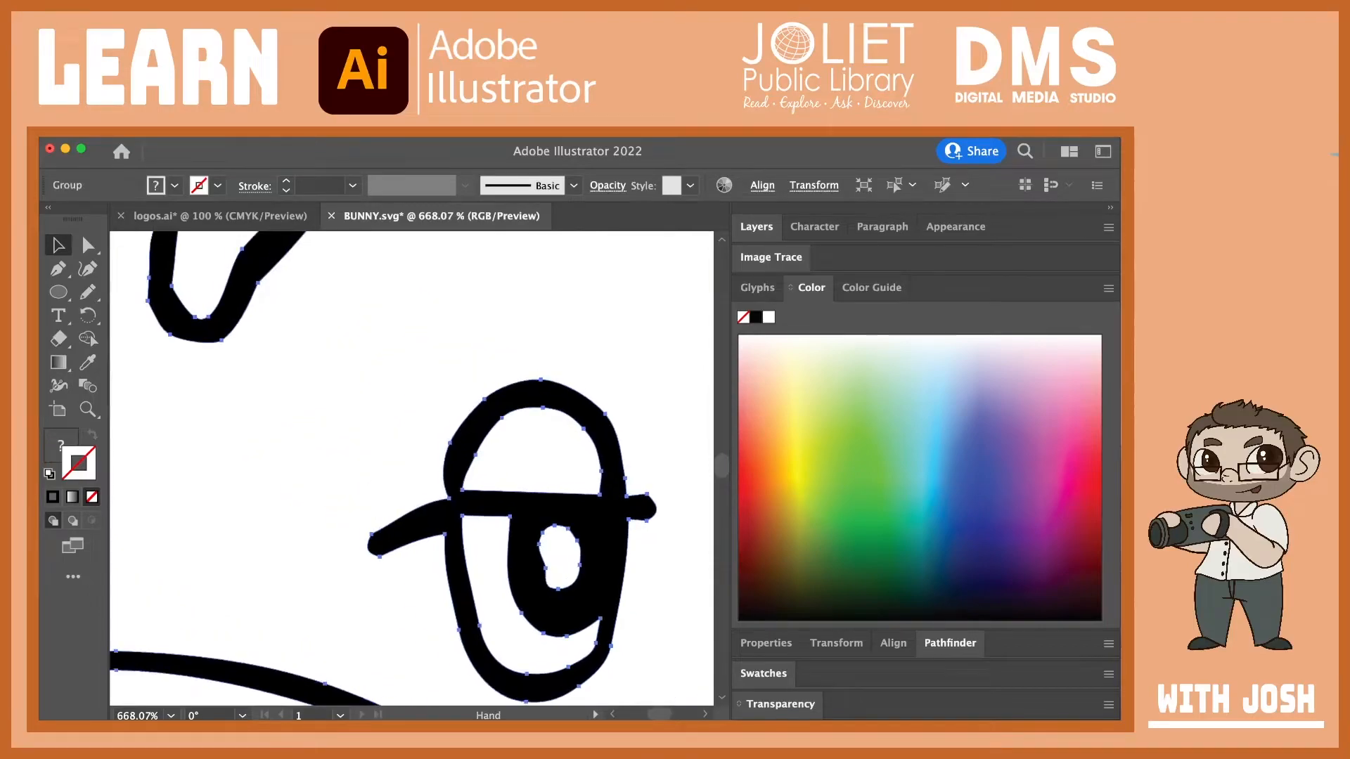
{"action": "left_click_drag", "start_coordinate": [281, 351], "coordinate": [548, 562]}
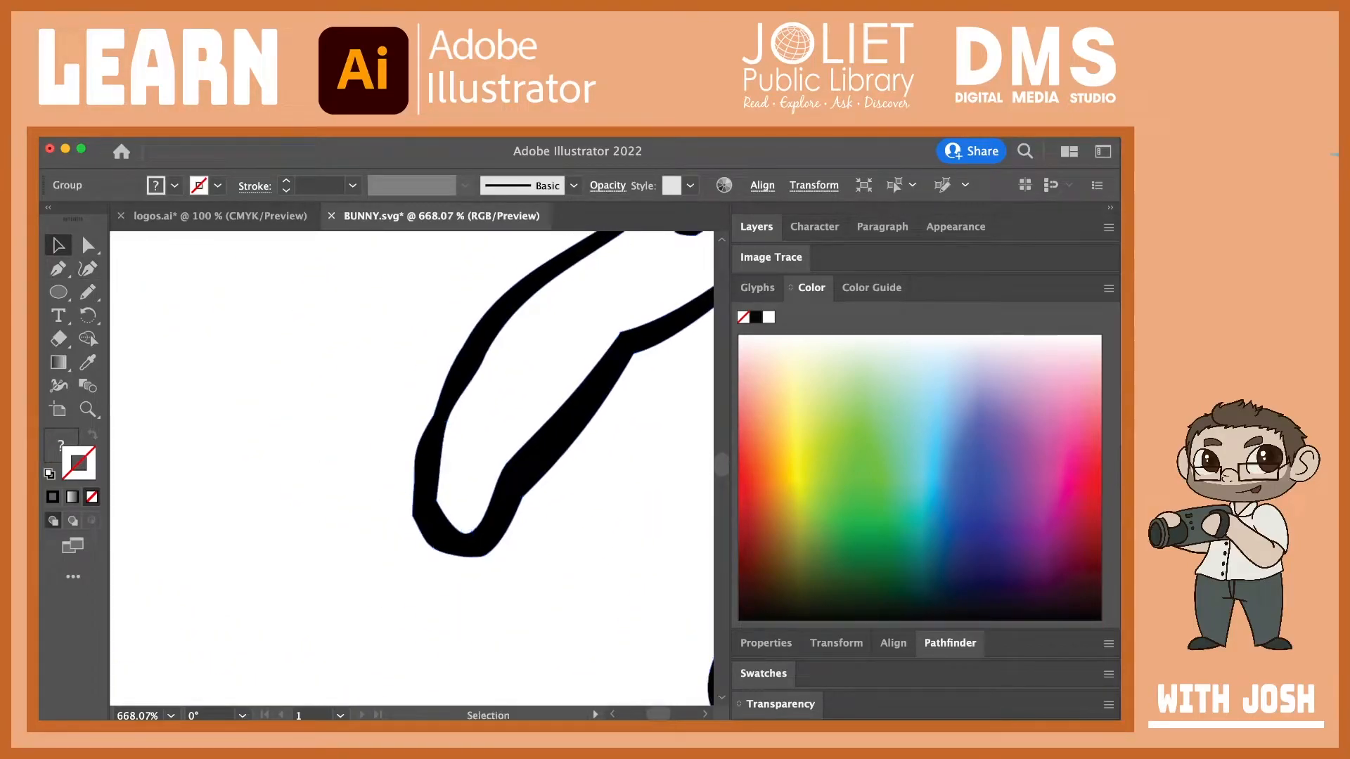
{"action": "double_click", "coordinate": [88, 410]}
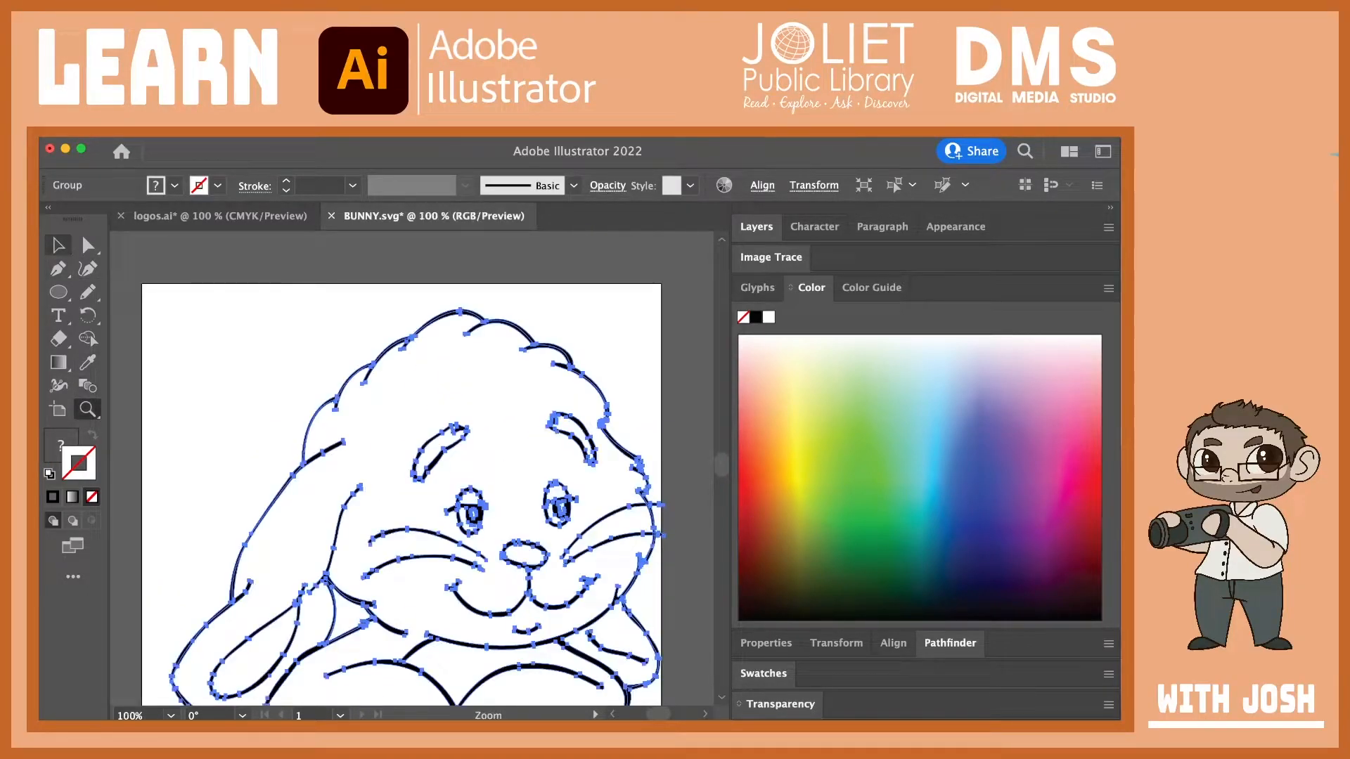
{"action": "key", "text": "v"}
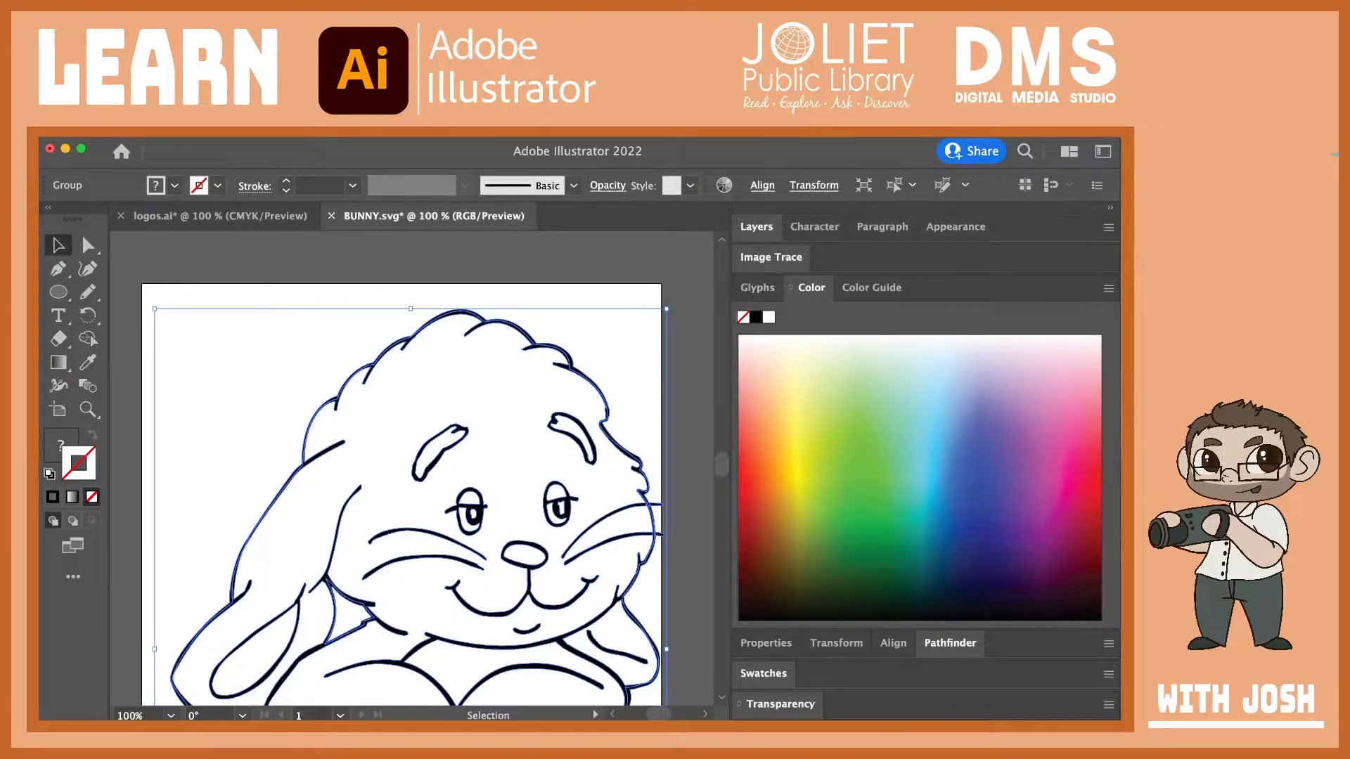
Step: Scale the bunny group down proportionally to a small figure and place it near the artboard's left side
{"action": "key", "text": "super+shift+a"}
{"action": "left_click", "coordinate": [421, 394]}
{"action": "left_click_drag", "start_coordinate": [154, 309], "coordinate": [344, 507]}
{"action": "left_click_drag", "start_coordinate": [508, 569], "coordinate": [394, 330]}
{"action": "left_click_drag", "start_coordinate": [556, 325], "coordinate": [346, 408]}
{"action": "key", "text": "space"}
{"action": "left_click_drag", "start_coordinate": [315, 473], "coordinate": [307, 514]}
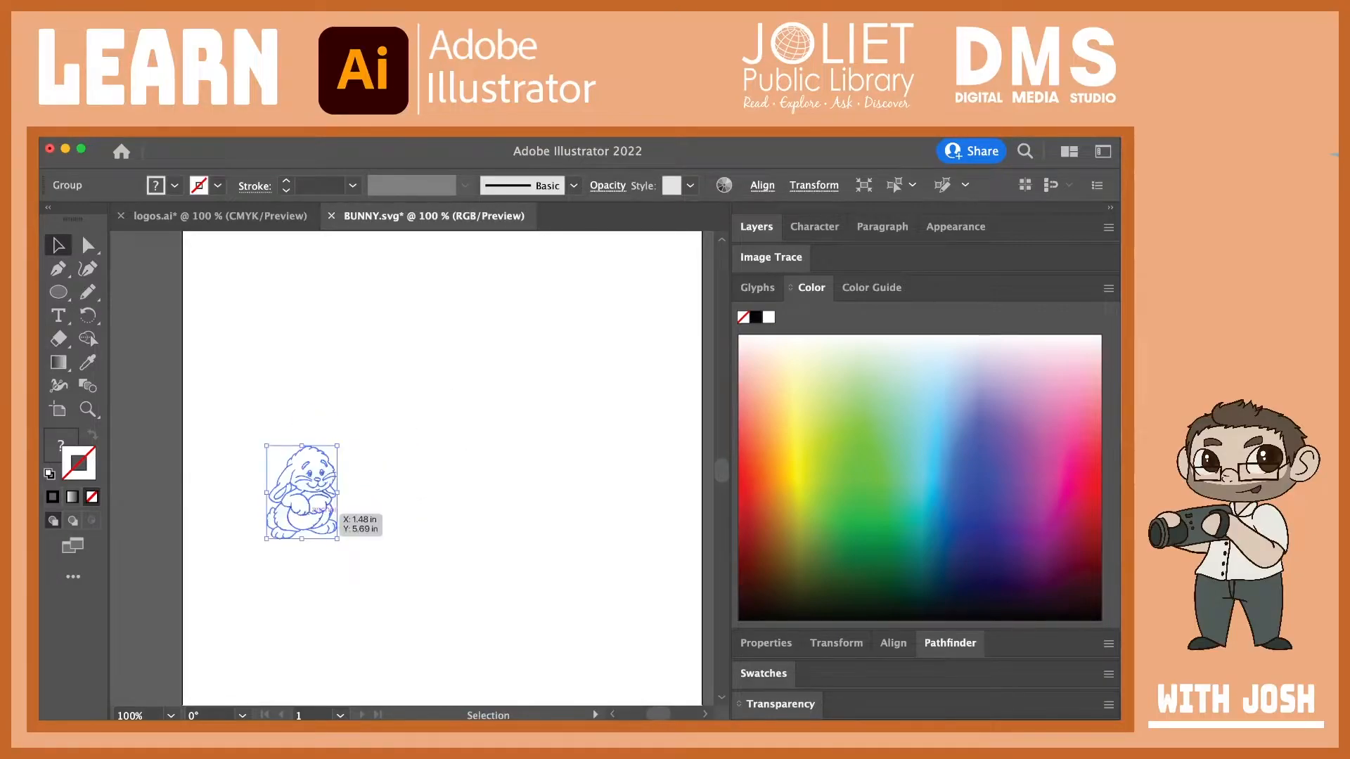
Step: Enlarge the small bunny group proportionally until it spans over half of the artboard's width
{"action": "left_click_drag", "start_coordinate": [337, 446], "coordinate": [481, 255]}
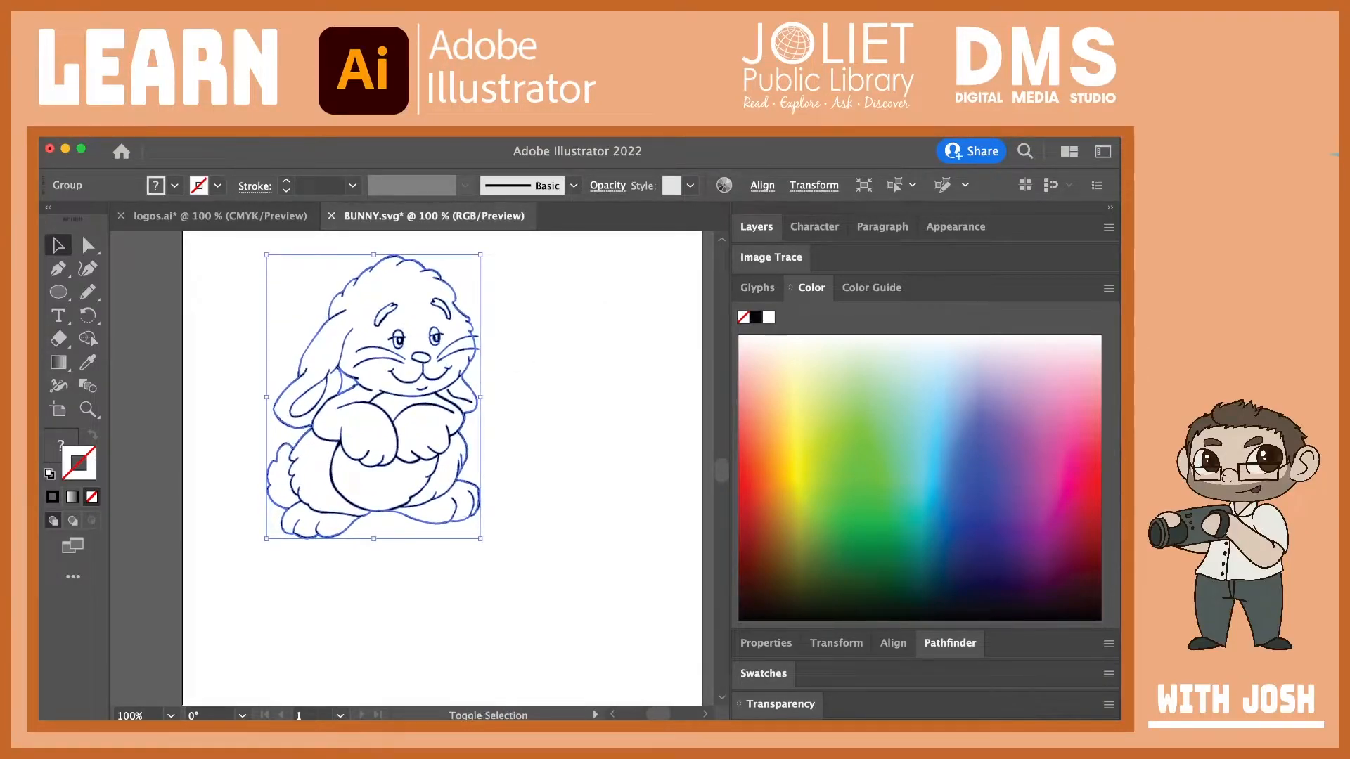
{"action": "left_click_drag", "start_coordinate": [480, 538], "coordinate": [651, 633]}
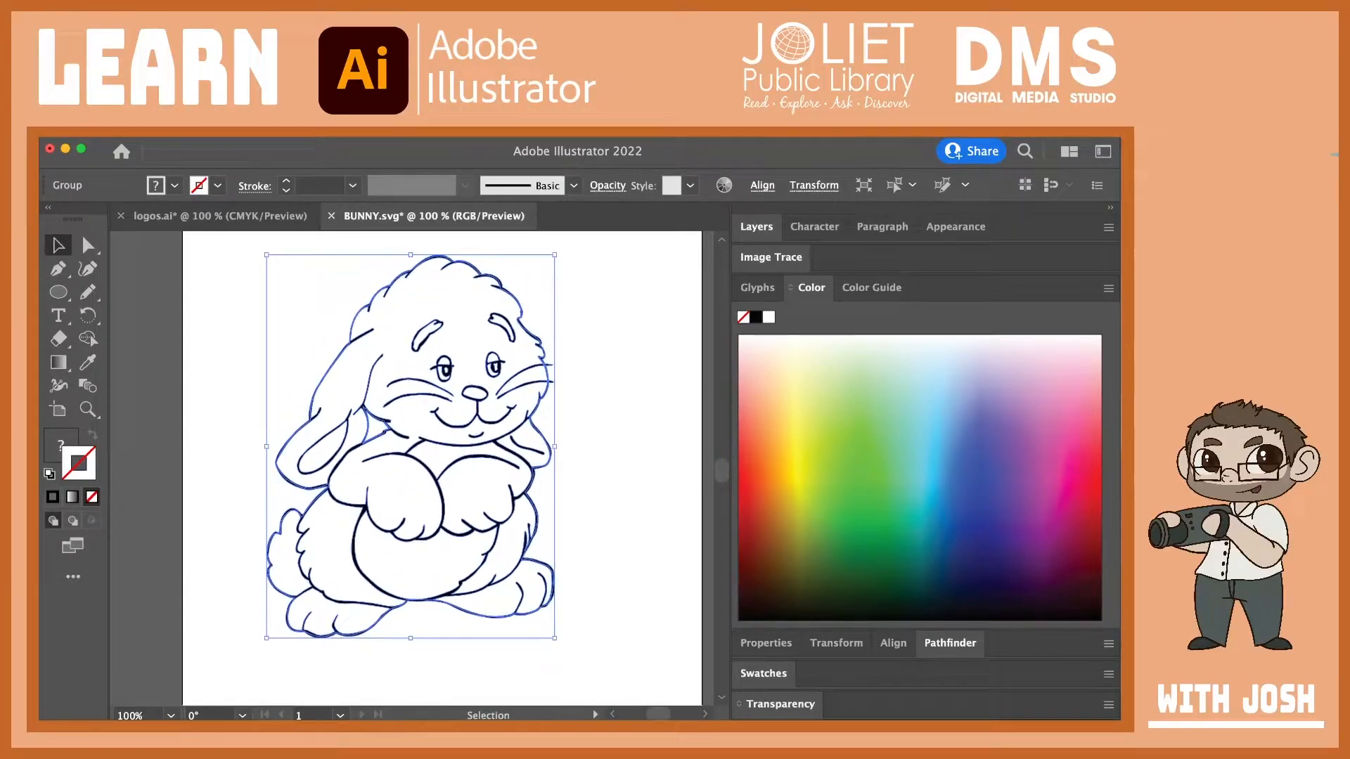
{"action": "mouse_move", "coordinate": [559, 644]}
{"action": "left_mouse_down"}
{"action": "mouse_move", "coordinate": [630, 577]}
{"action": "mouse_move", "coordinate": [614, 372]}
{"action": "mouse_move", "coordinate": [590, 334]}
{"action": "mouse_move", "coordinate": [261, 248]}
{"action": "mouse_move", "coordinate": [316, 603]}
{"action": "mouse_move", "coordinate": [527, 633]}
{"action": "mouse_move", "coordinate": [550, 656]}
{"action": "left_mouse_up"}
Step: Show the bunny's anchor points with Direct Selection, then deselect the artwork and check anchors along the head outline
{"action": "key", "text": "a"}
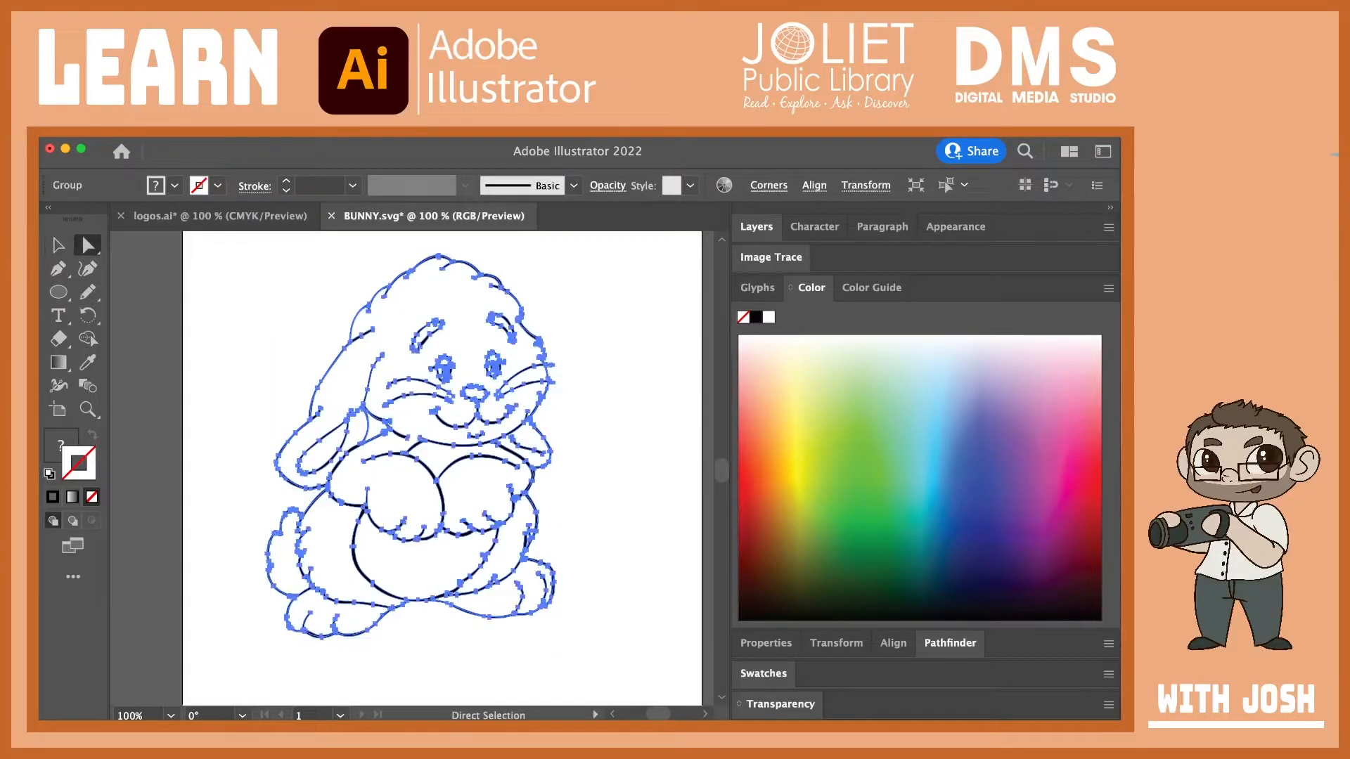
{"action": "left_click", "coordinate": [595, 304]}
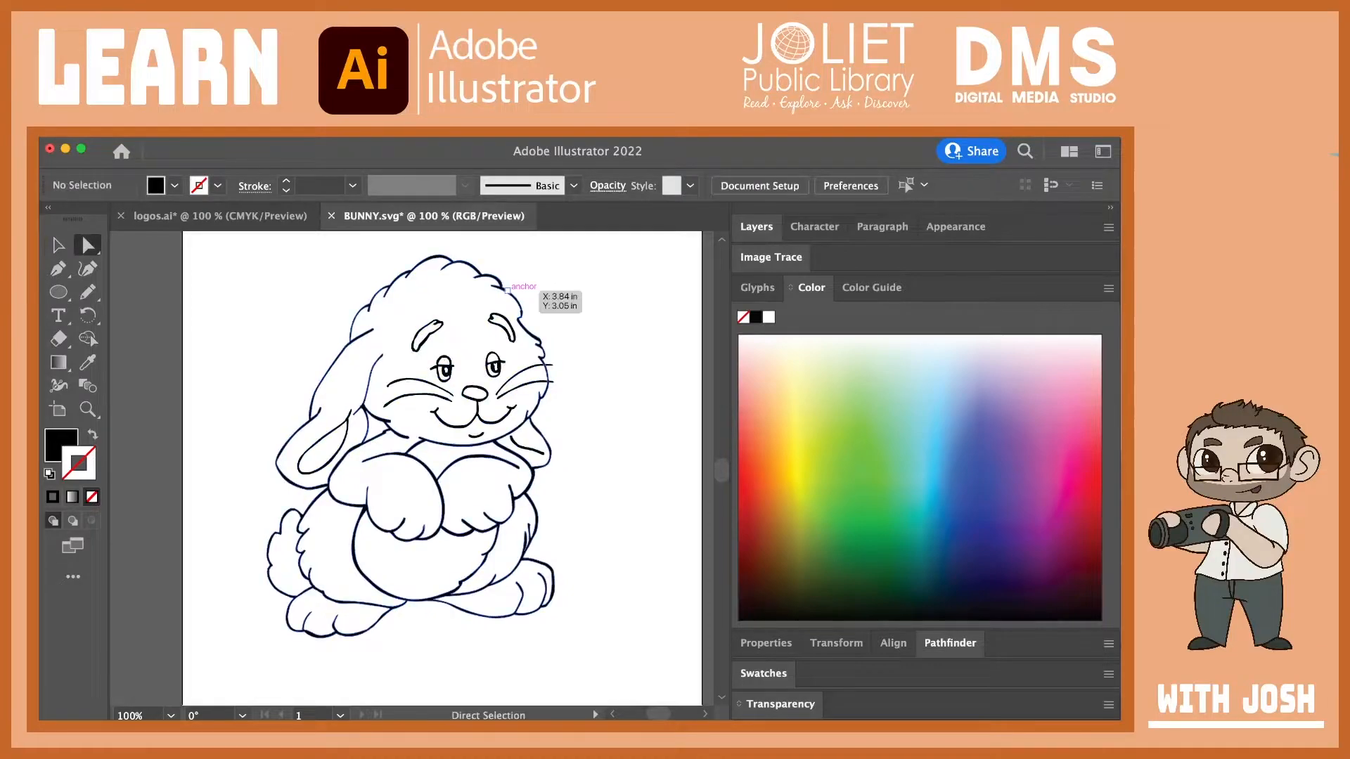
{"action": "left_click", "coordinate": [502, 288]}
{"action": "left_click", "coordinate": [559, 315]}
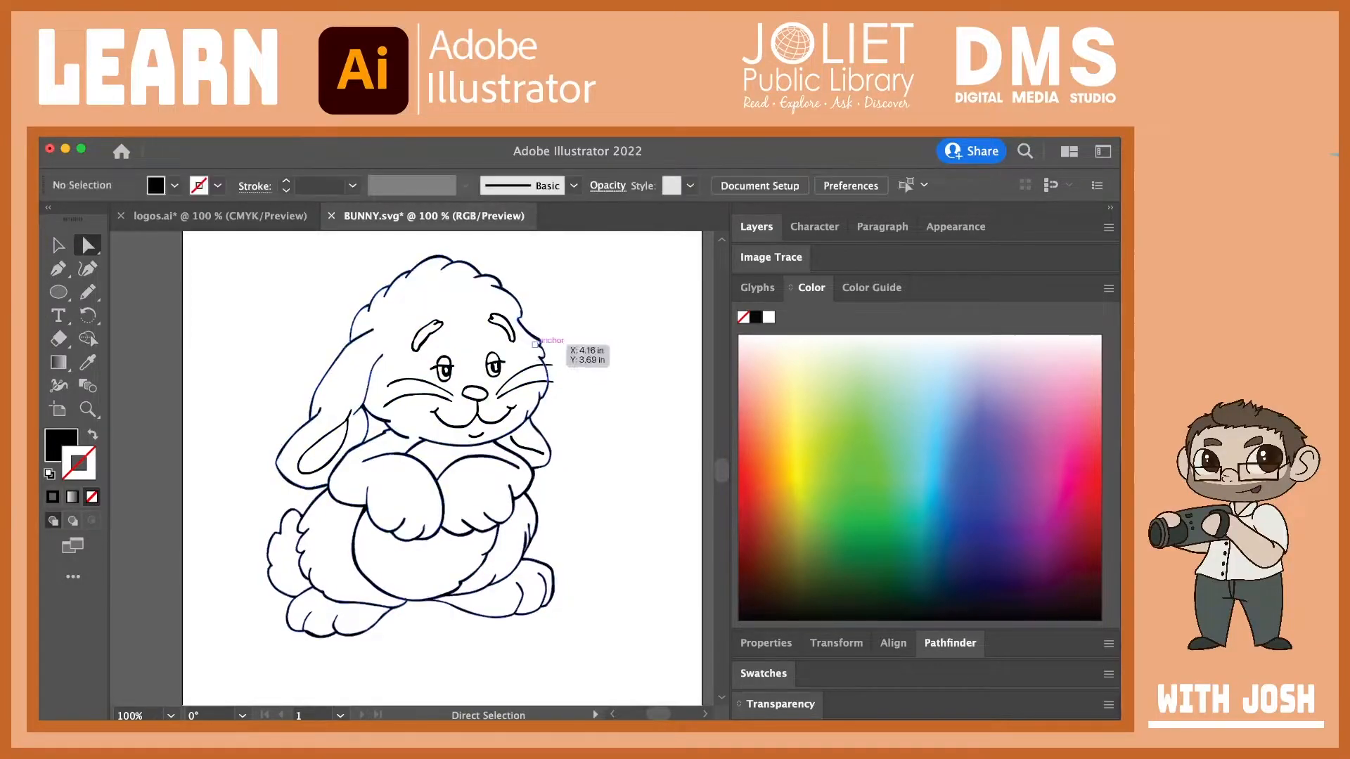
Step: Duplicate the upper whisker on the bunny's right-hand cheek and place the copy across the whisker below it
{"action": "left_click", "coordinate": [501, 388]}
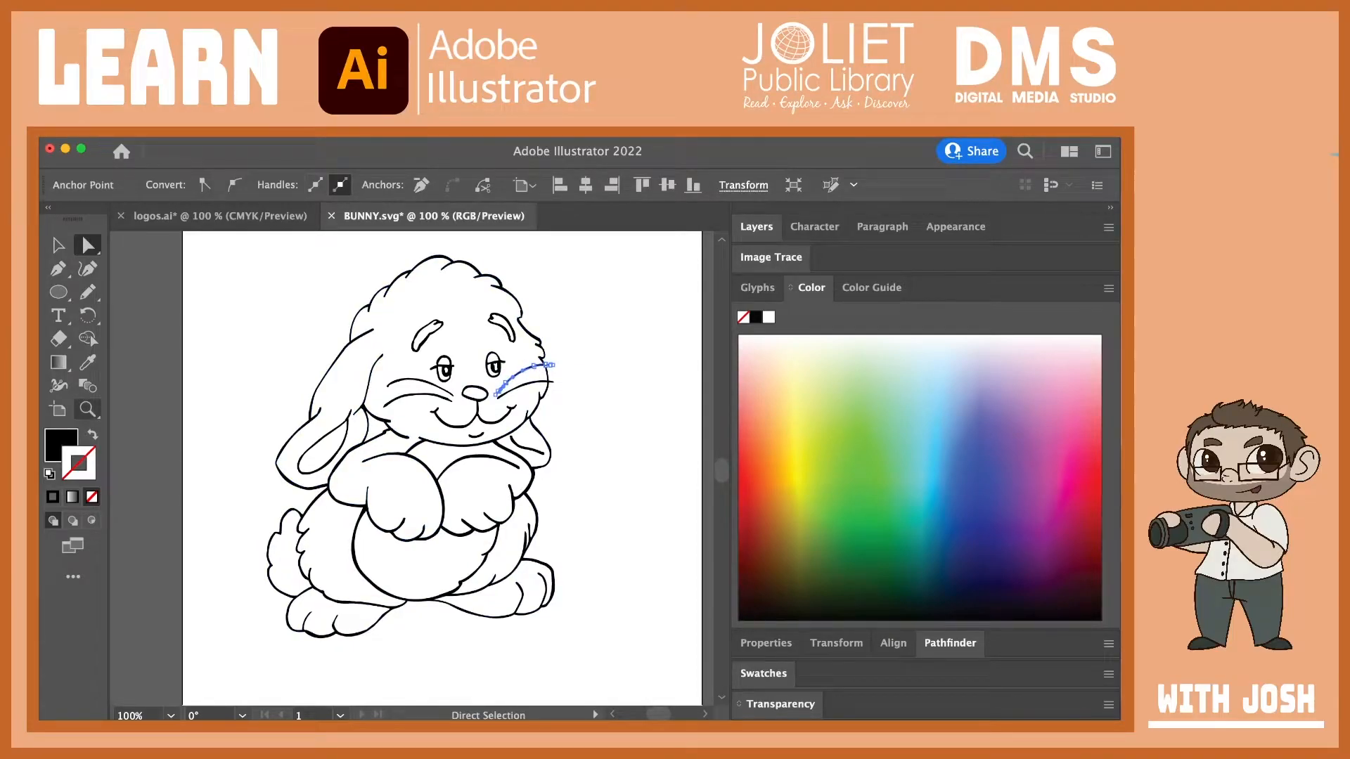
{"action": "left_click", "coordinate": [87, 410]}
{"action": "left_click_drag", "start_coordinate": [525, 344], "coordinate": [595, 345]}
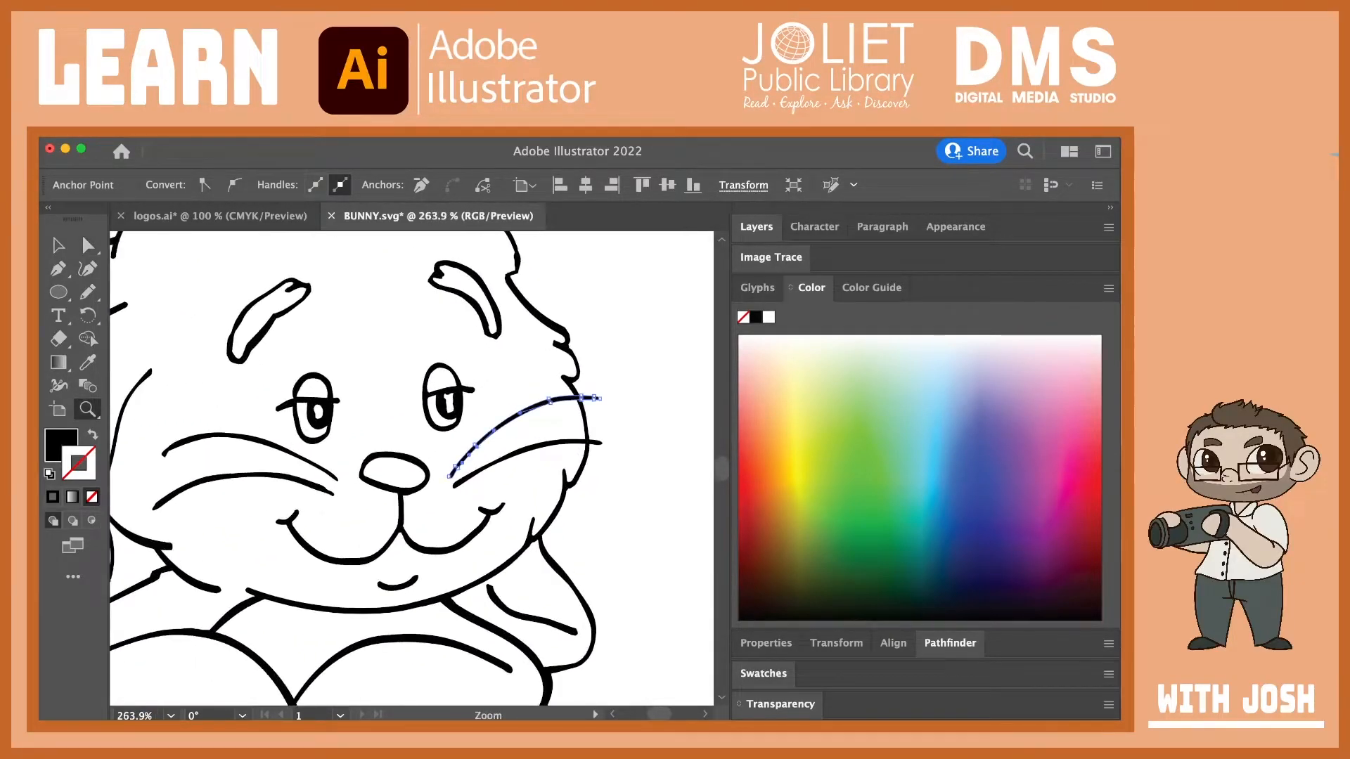
{"action": "left_click_drag", "start_coordinate": [541, 421], "coordinate": [617, 421]}
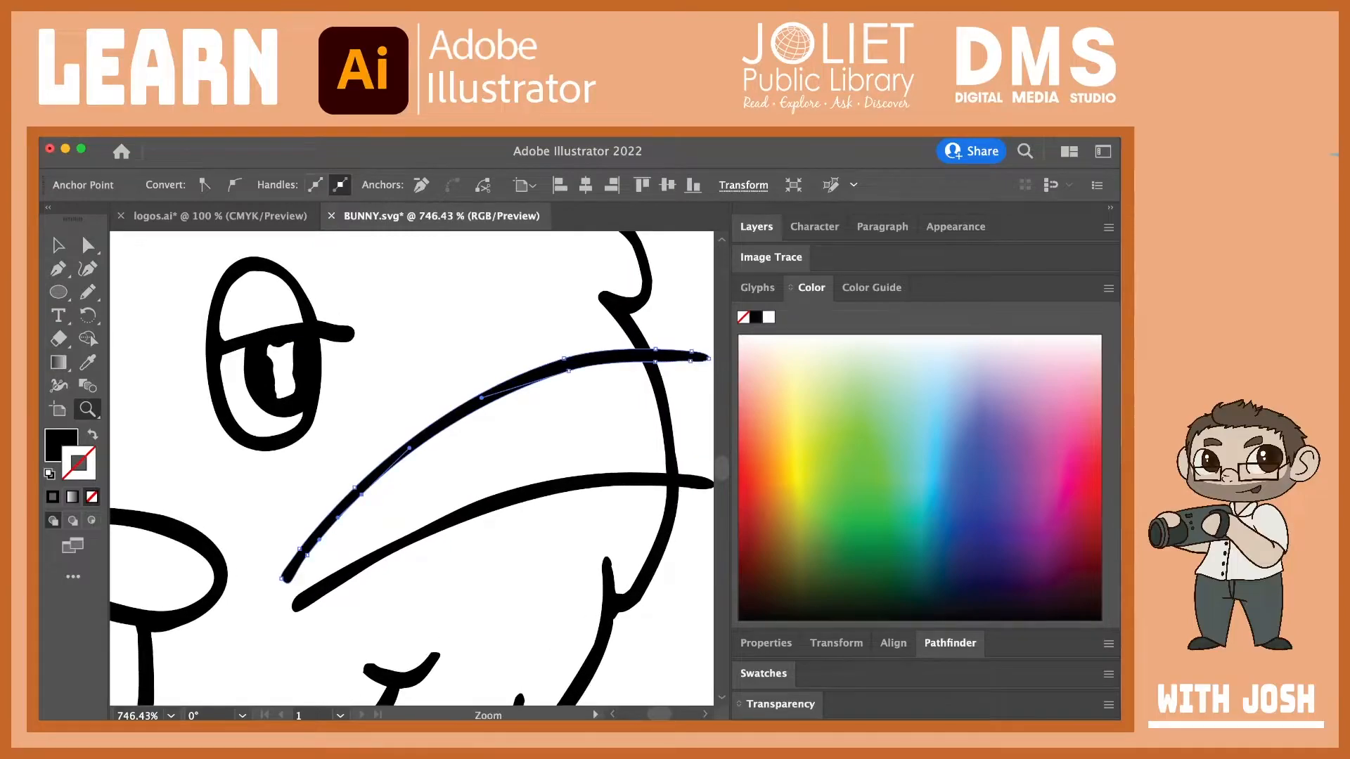
{"action": "key", "text": "v"}
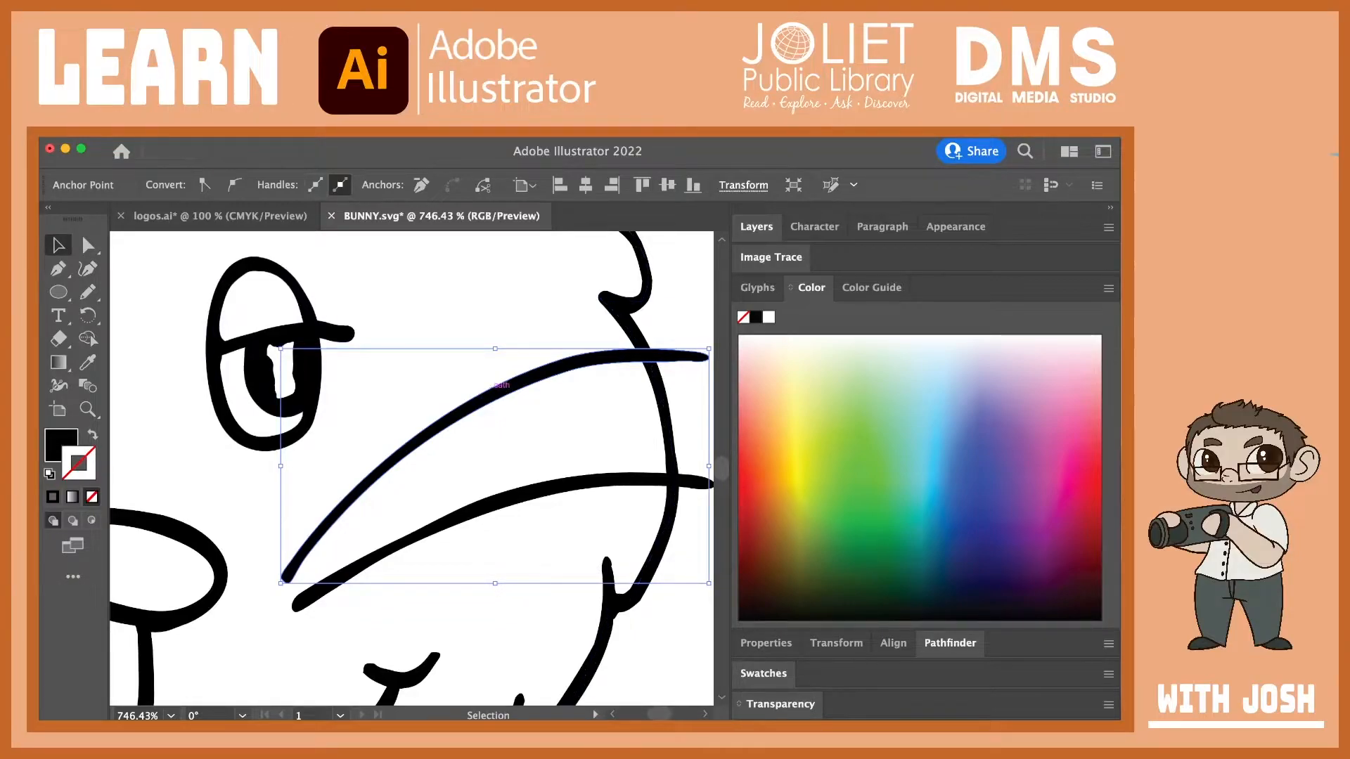
{"action": "left_click_drag", "start_coordinate": [520, 390], "coordinate": [563, 478]}
{"action": "scroll", "coordinate": [562, 477], "scroll_direction": "right", "scroll_amount": 4}
{"action": "scroll", "coordinate": [563, 477], "scroll_direction": "down", "scroll_amount": 2}
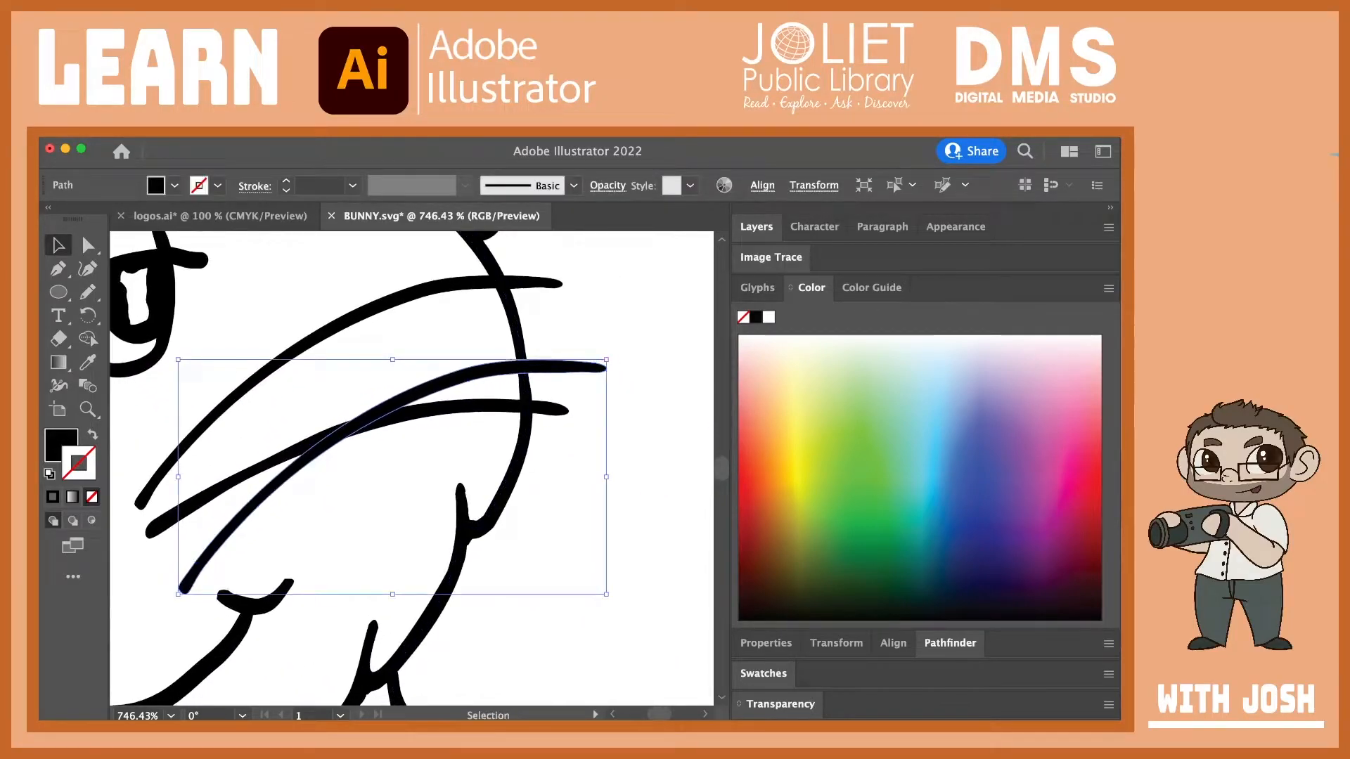
Step: Rotate the copied whisker clockwise and place it below the two existing ones as a third right-hand whisker
{"action": "left_click_drag", "start_coordinate": [619, 357], "coordinate": [686, 471]}
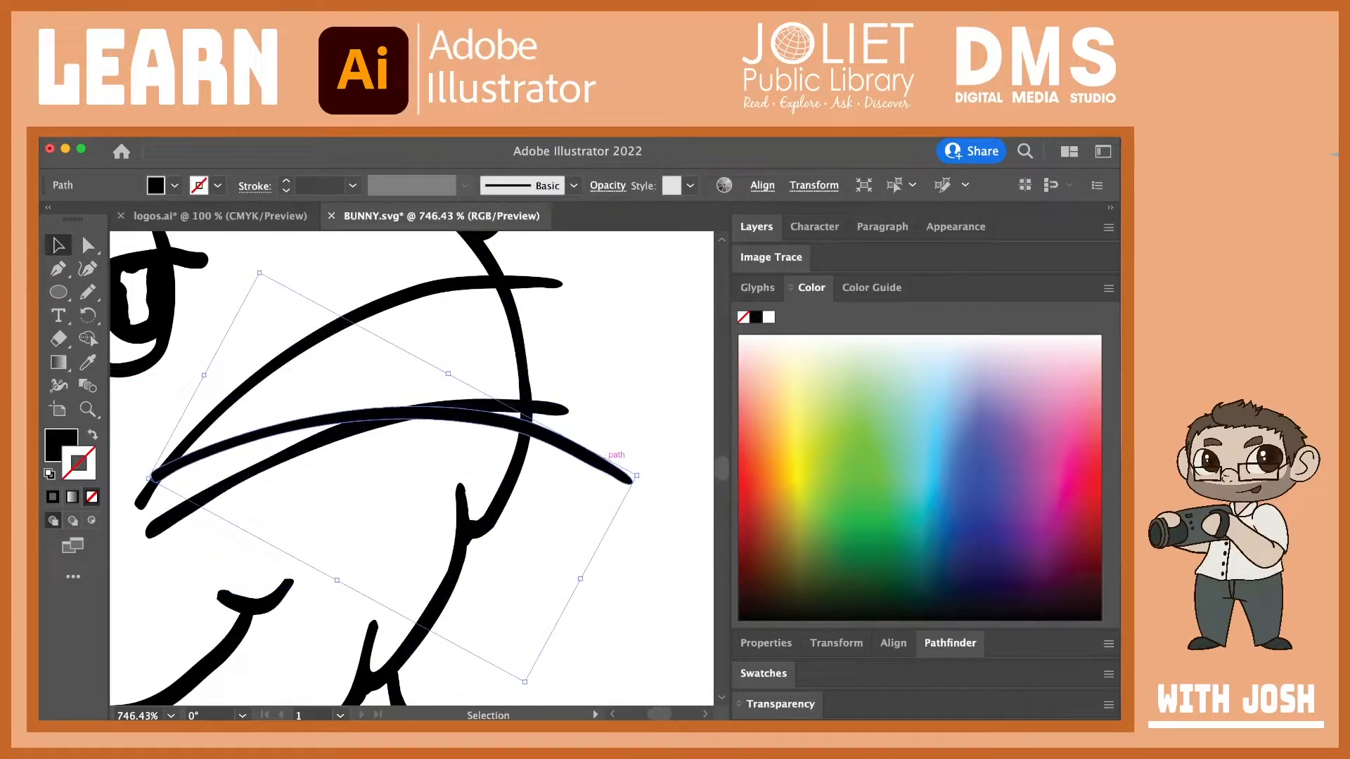
{"action": "left_click_drag", "start_coordinate": [606, 452], "coordinate": [647, 547]}
{"action": "scroll", "coordinate": [647, 547], "scroll_direction": "left", "scroll_amount": 4}
{"action": "scroll", "coordinate": [647, 547], "scroll_direction": "down", "scroll_amount": 2}
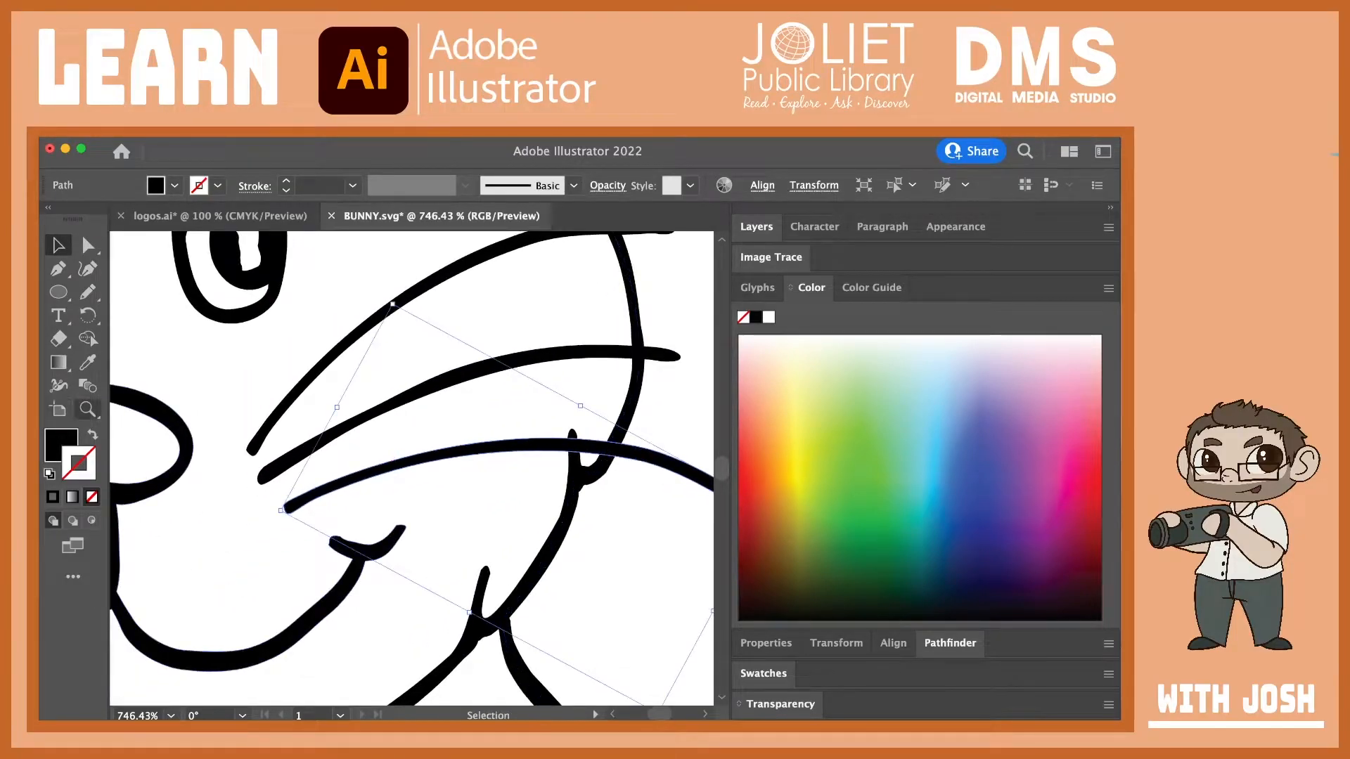
Step: Duplicate the upper whisker on the bunny's left-hand cheek and place the copy near the lower whisker
{"action": "double_click", "coordinate": [88, 410]}
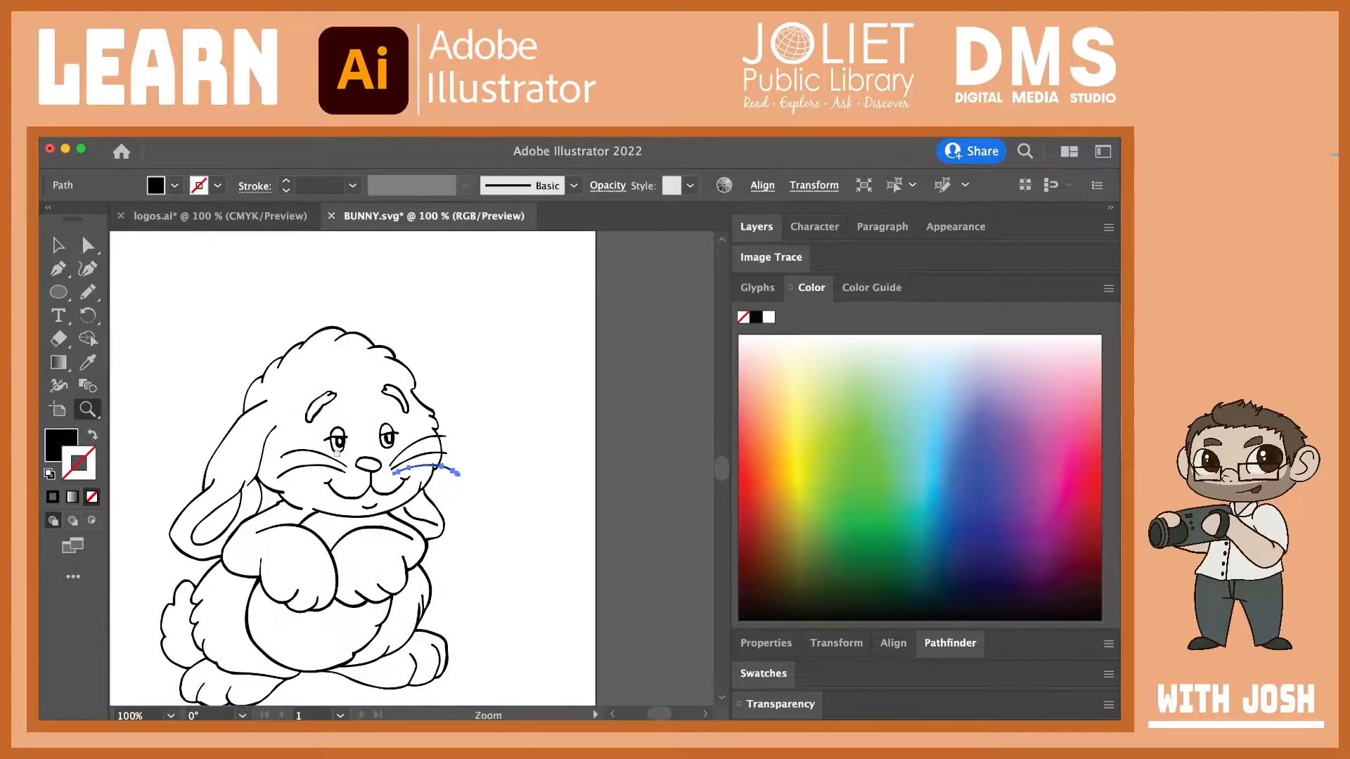
{"action": "left_click_drag", "start_coordinate": [271, 449], "coordinate": [391, 408]}
{"action": "key", "text": "space"}
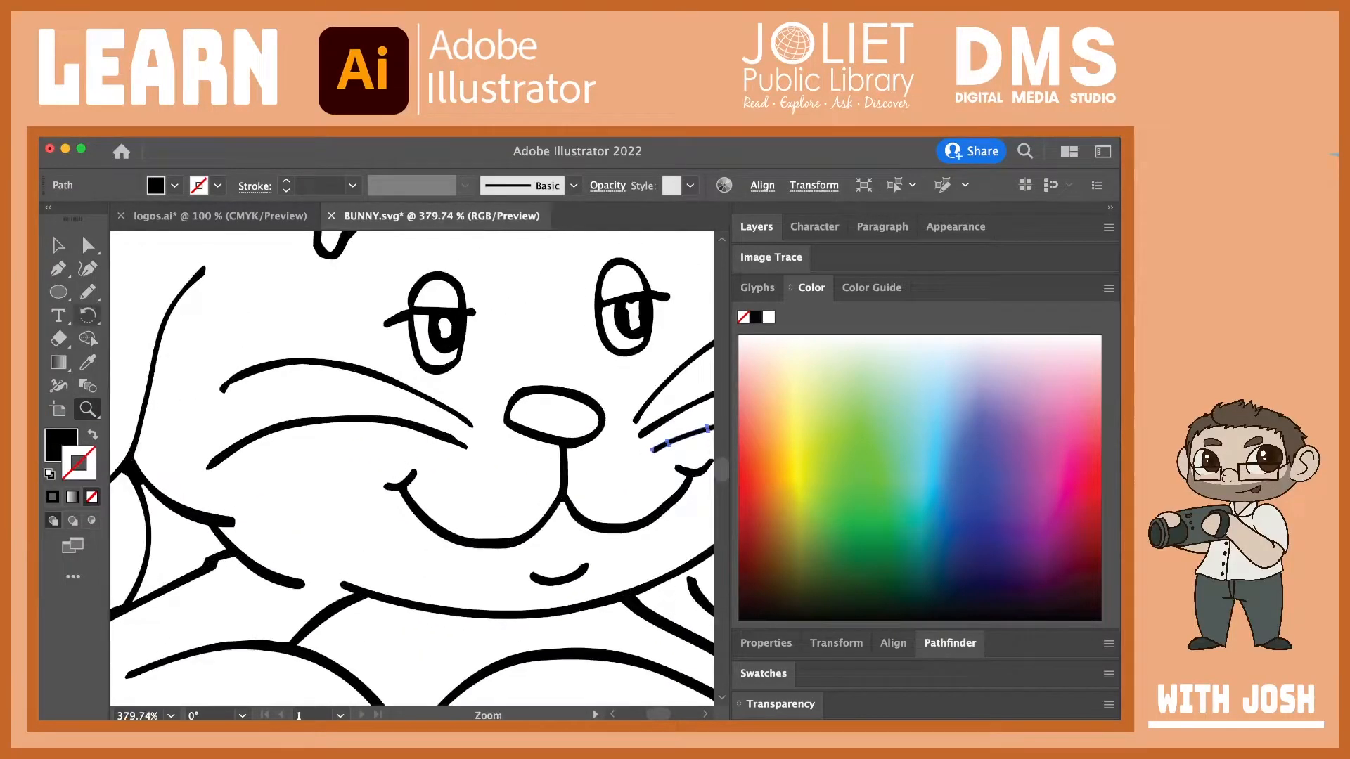
{"action": "left_click", "coordinate": [87, 245]}
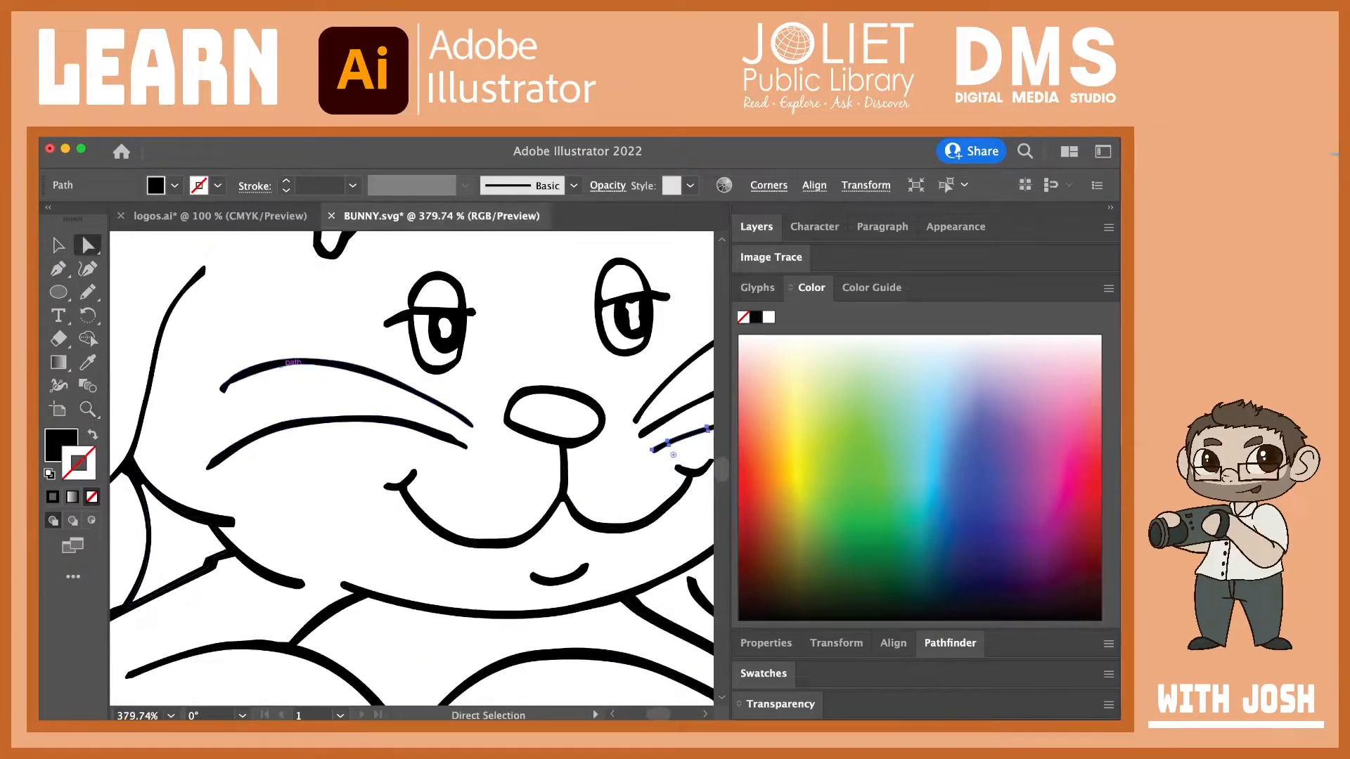
{"action": "left_click", "coordinate": [290, 365]}
{"action": "key", "text": "v"}
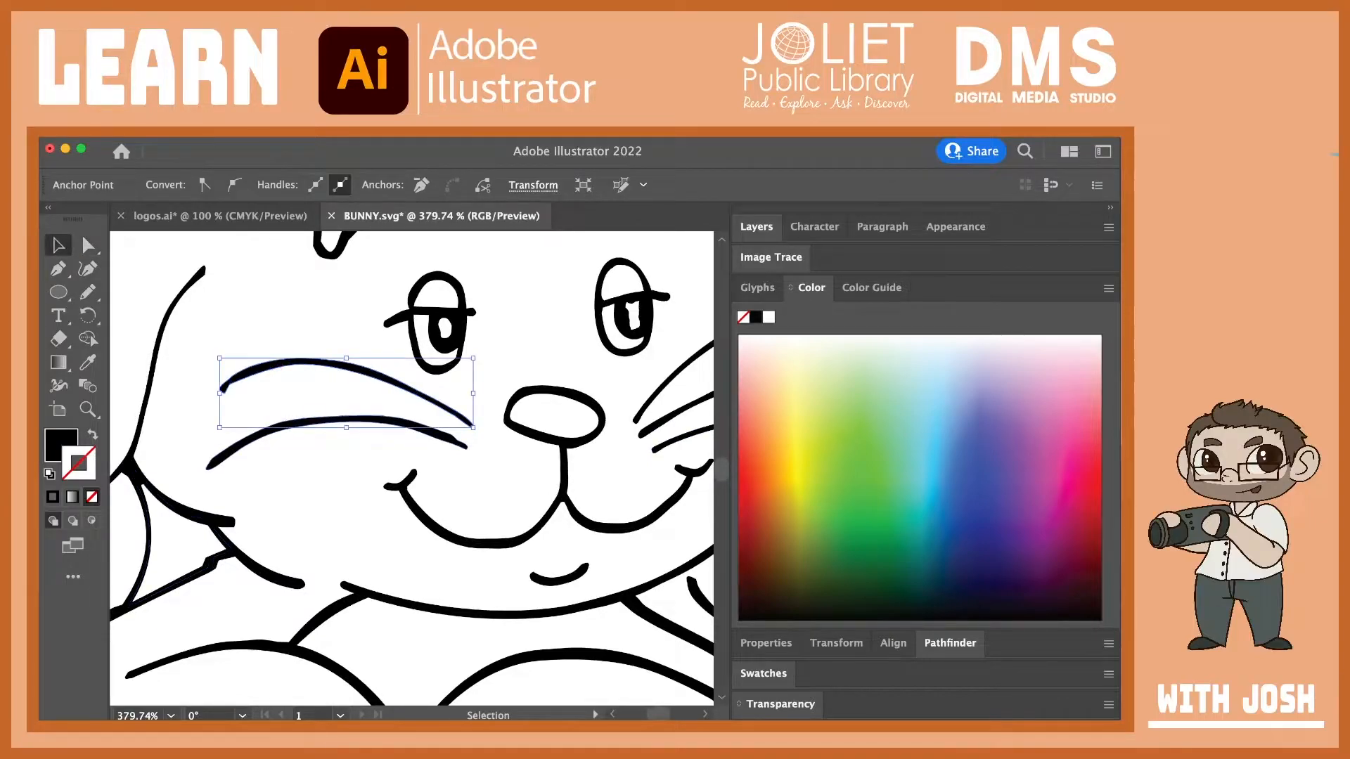
{"action": "left_click_drag", "start_coordinate": [303, 361], "coordinate": [317, 459]}
Step: Rotate the copied left-hand whisker counterclockwise, place it below the other two, and deselect it
{"action": "left_click_drag", "start_coordinate": [495, 454], "coordinate": [492, 414]}
{"action": "left_click_drag", "start_coordinate": [486, 479], "coordinate": [357, 419]}
{"action": "key", "text": "super+1"}
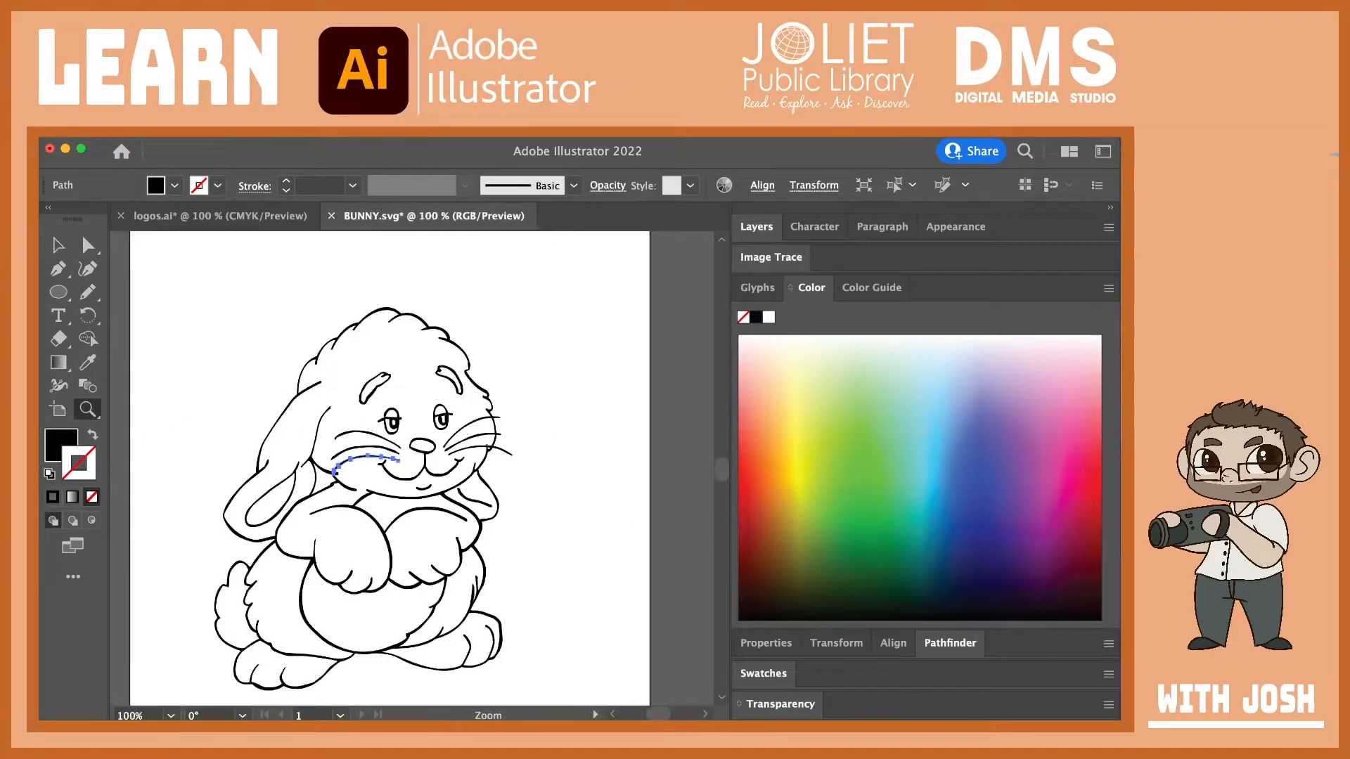
{"action": "left_click", "coordinate": [59, 245]}
{"action": "left_click", "coordinate": [172, 296]}
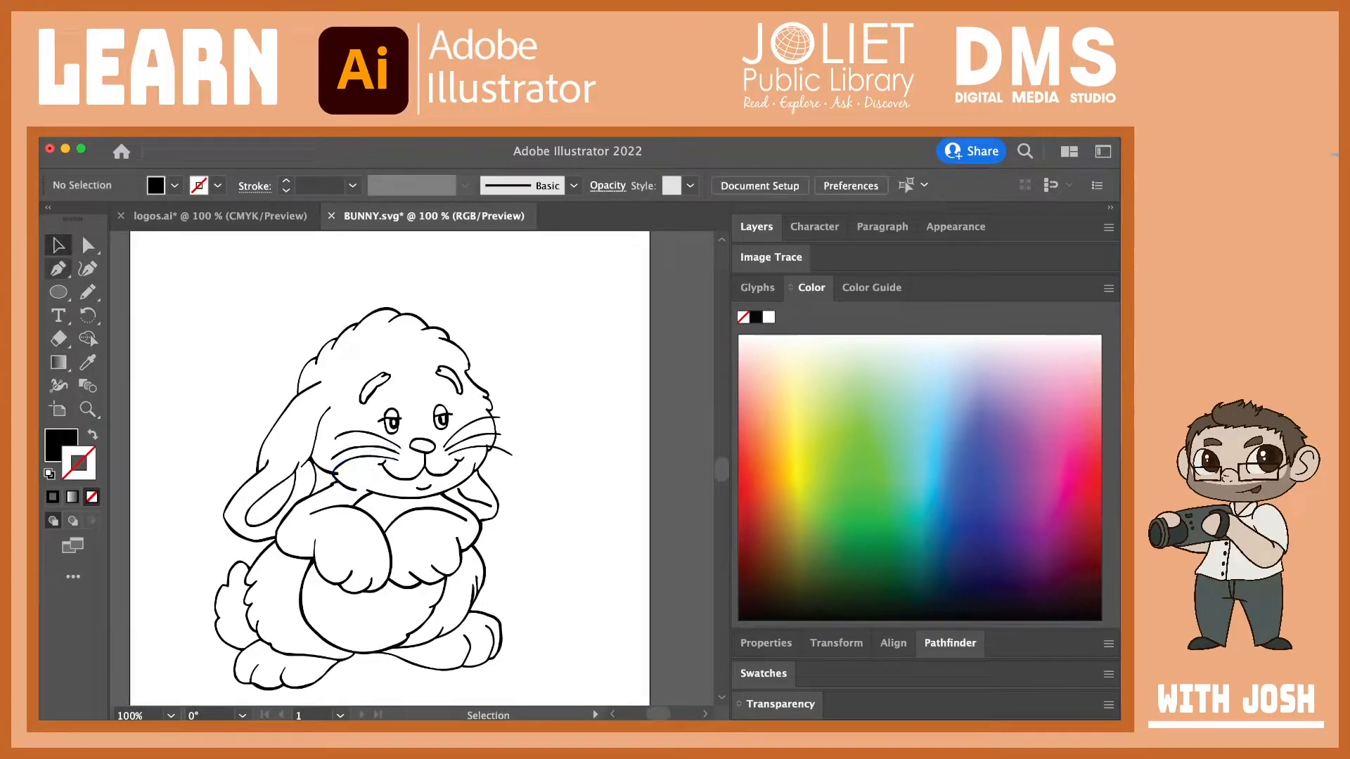
Step: Draw a closed, unfilled shape with a black 1 pt stroke beside the bunny's head using the Pen tool, with a curved upper edge and straight sides
{"action": "left_click", "coordinate": [58, 268]}
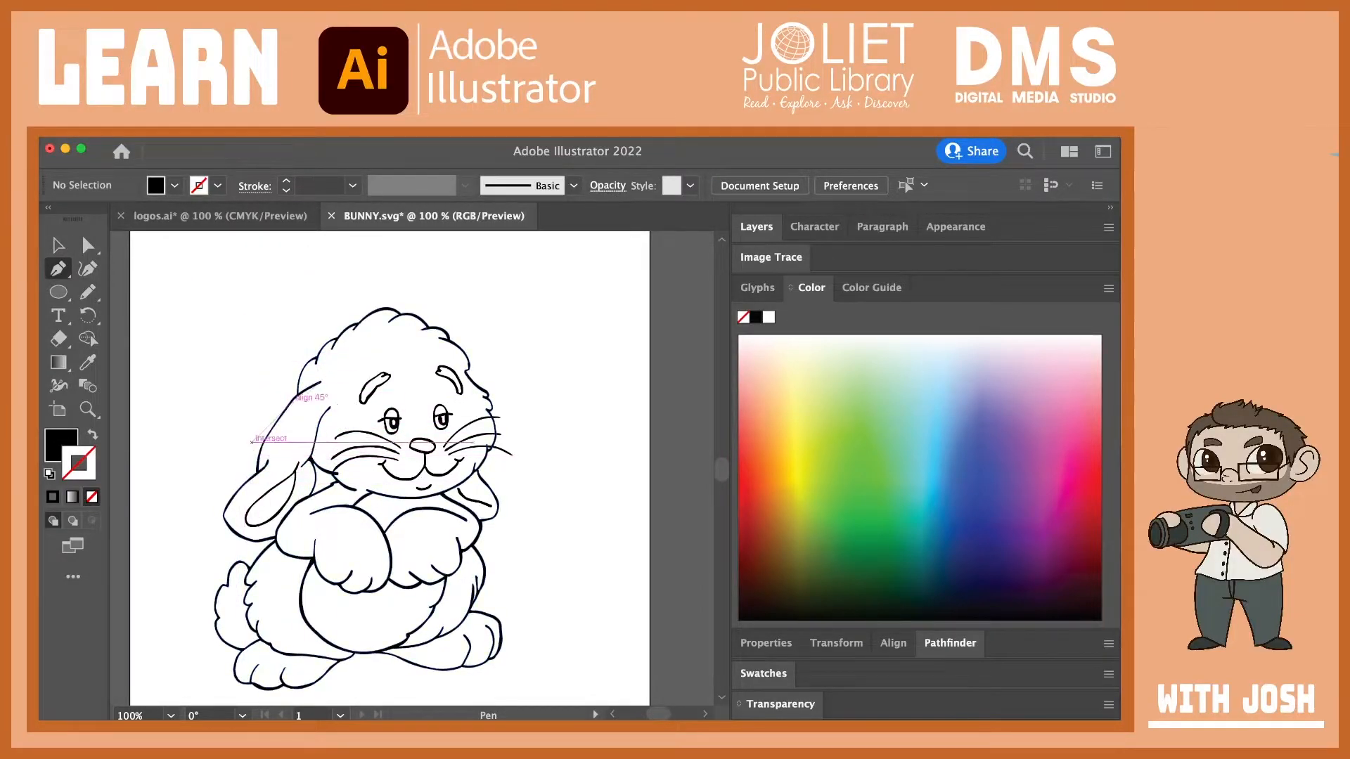
{"action": "key", "text": "shift+x"}
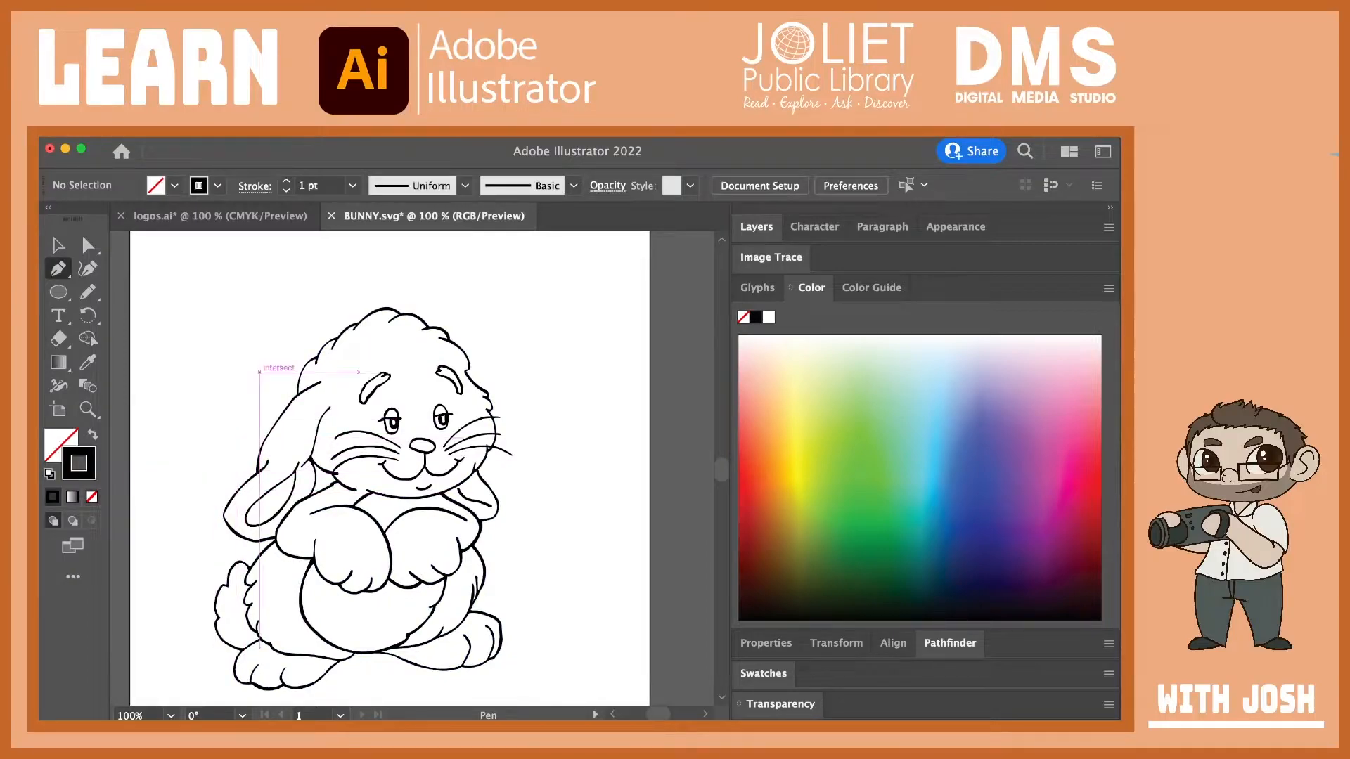
{"action": "left_click", "coordinate": [203, 326]}
{"action": "left_click_drag", "start_coordinate": [254, 262], "coordinate": [283, 263]}
{"action": "left_click", "coordinate": [317, 294]}
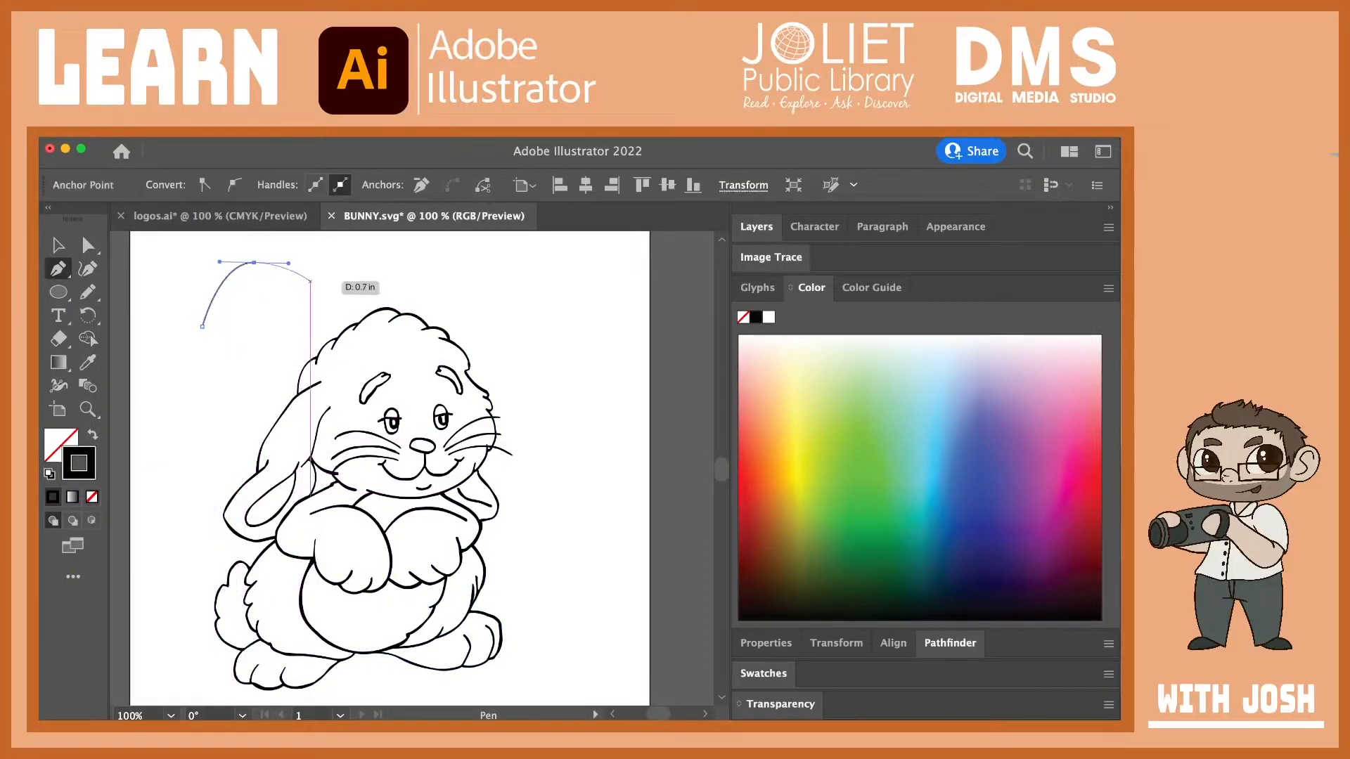
{"action": "left_click", "coordinate": [277, 373]}
{"action": "left_click", "coordinate": [216, 451]}
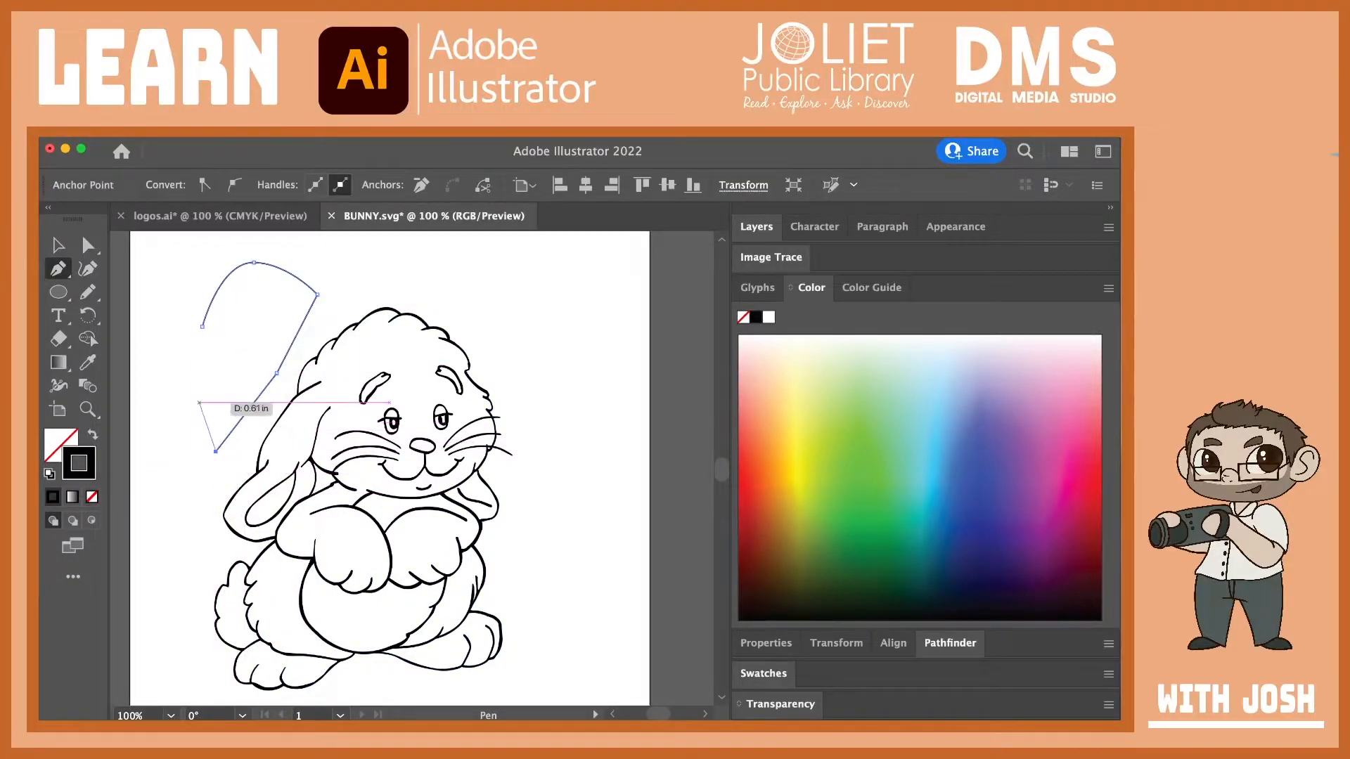
{"action": "left_click", "coordinate": [198, 403]}
{"action": "left_click", "coordinate": [198, 362]}
{"action": "left_click", "coordinate": [203, 326]}
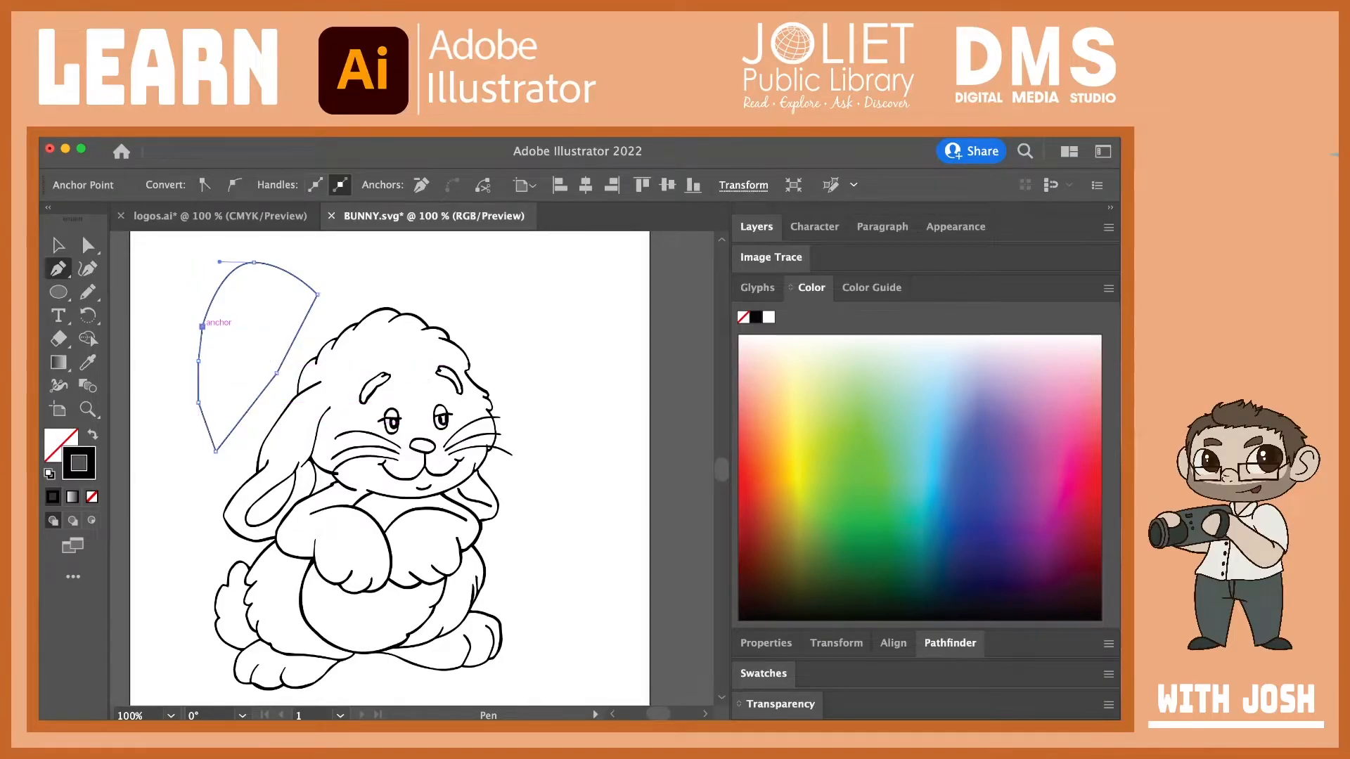
Step: Fill the pen-drawn shape beside the bunny's head with dark red and delete it
{"action": "key", "text": "v"}
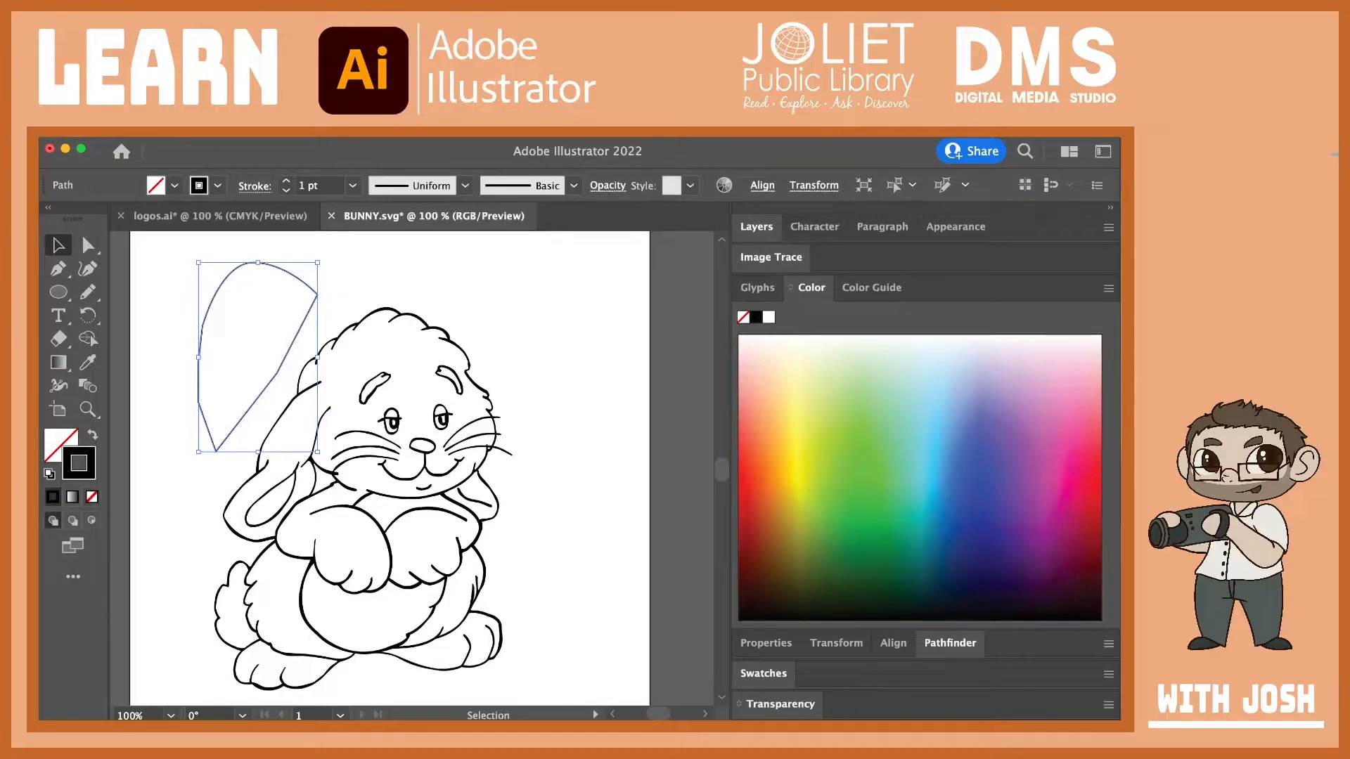
{"action": "key", "text": "x"}
{"action": "left_click", "coordinate": [1094, 529]}
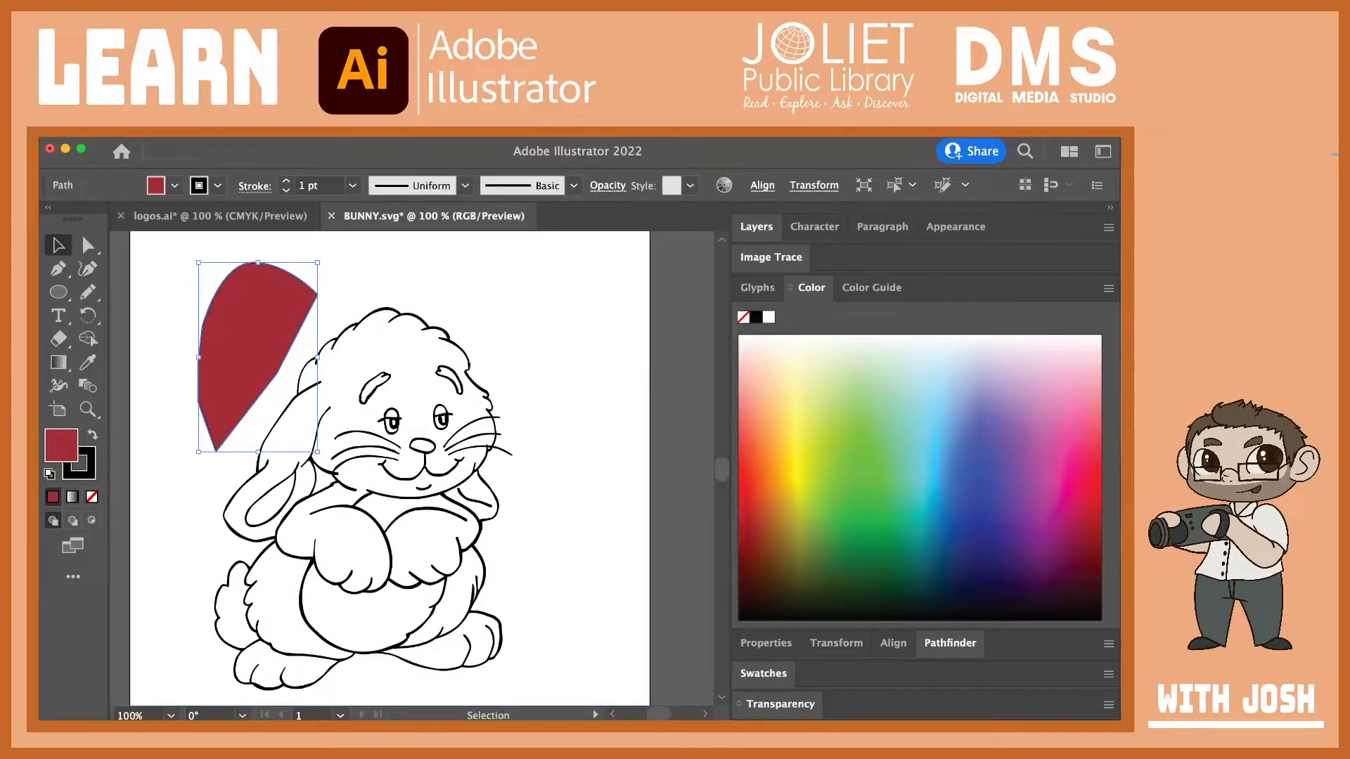
{"action": "key", "text": "Delete"}
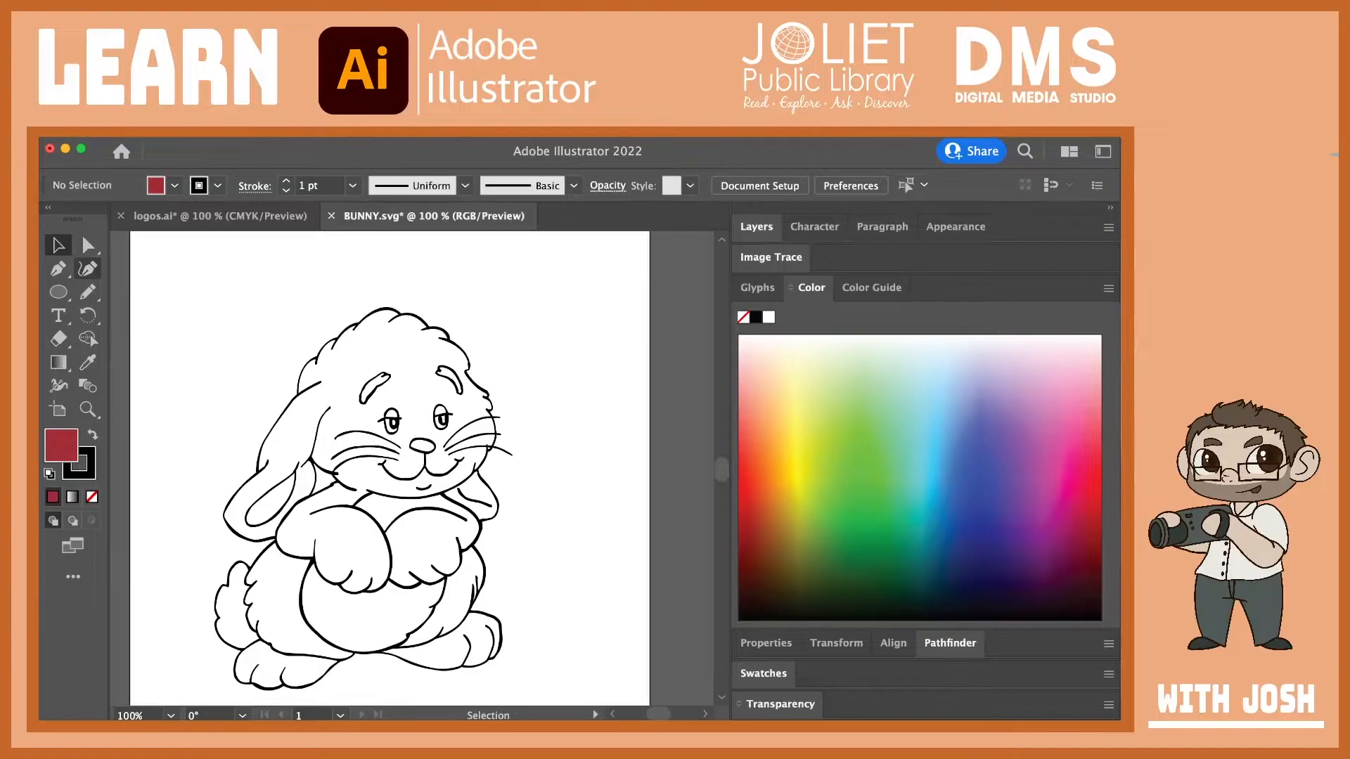
Step: With the Curvature tool and no fill, draw a looping black path from the artboard's upper left across the bunny's head to its right side
{"action": "left_click", "coordinate": [87, 269]}
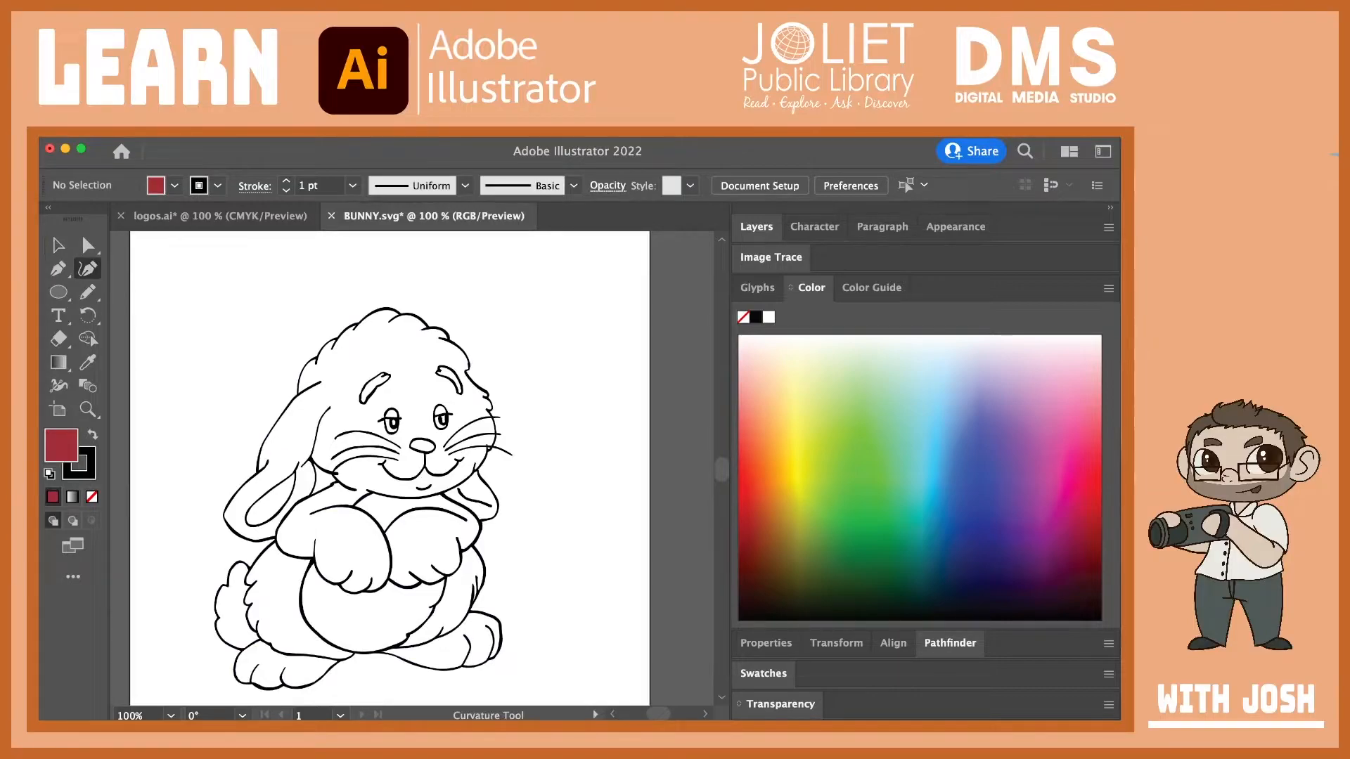
{"action": "left_click", "coordinate": [92, 498]}
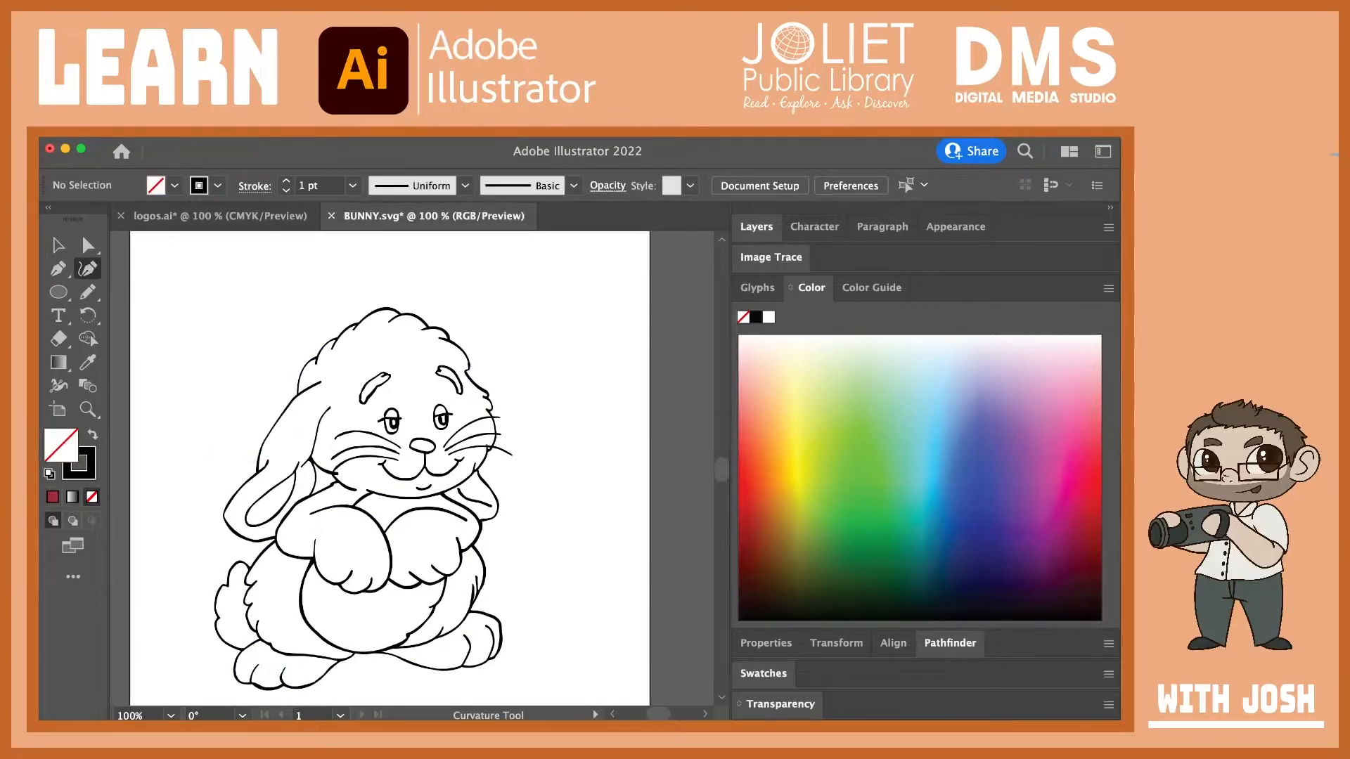
{"action": "left_click", "coordinate": [226, 259]}
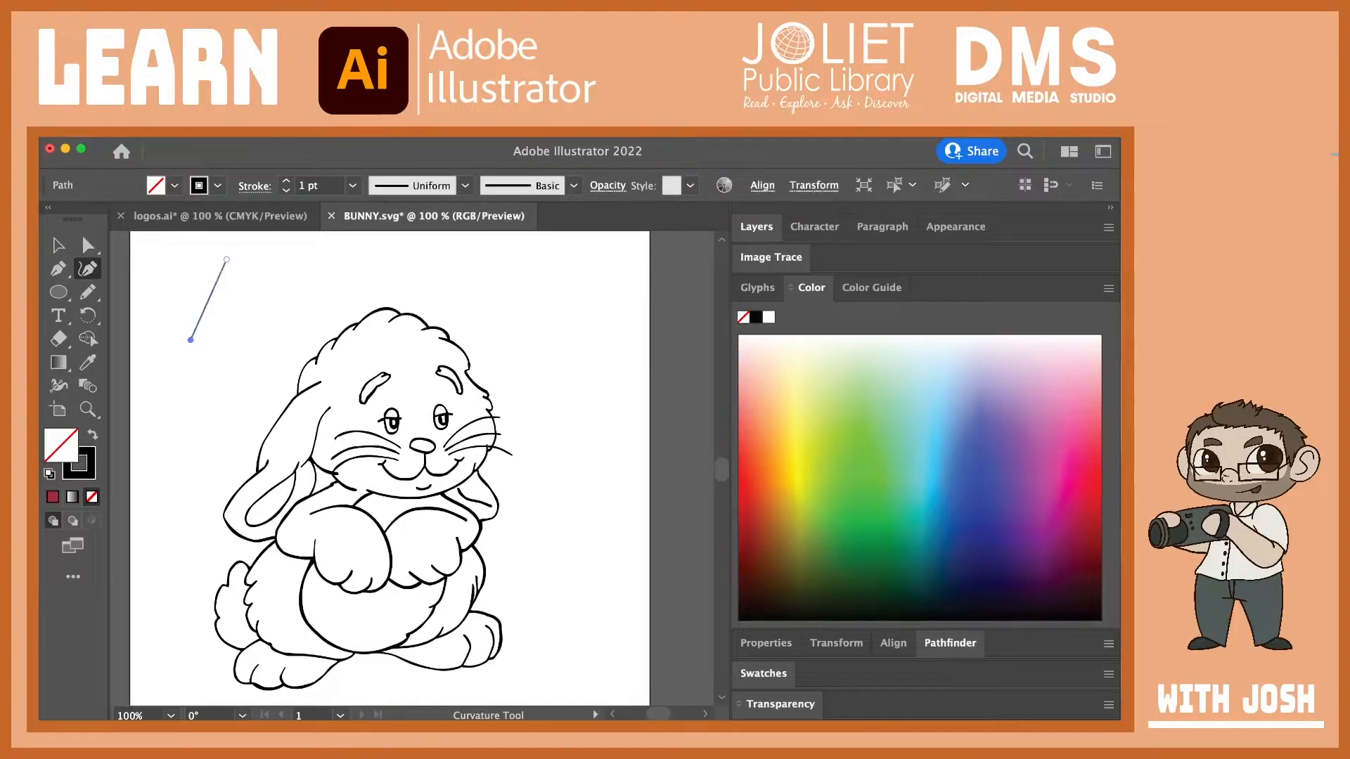
{"action": "left_click", "coordinate": [199, 405]}
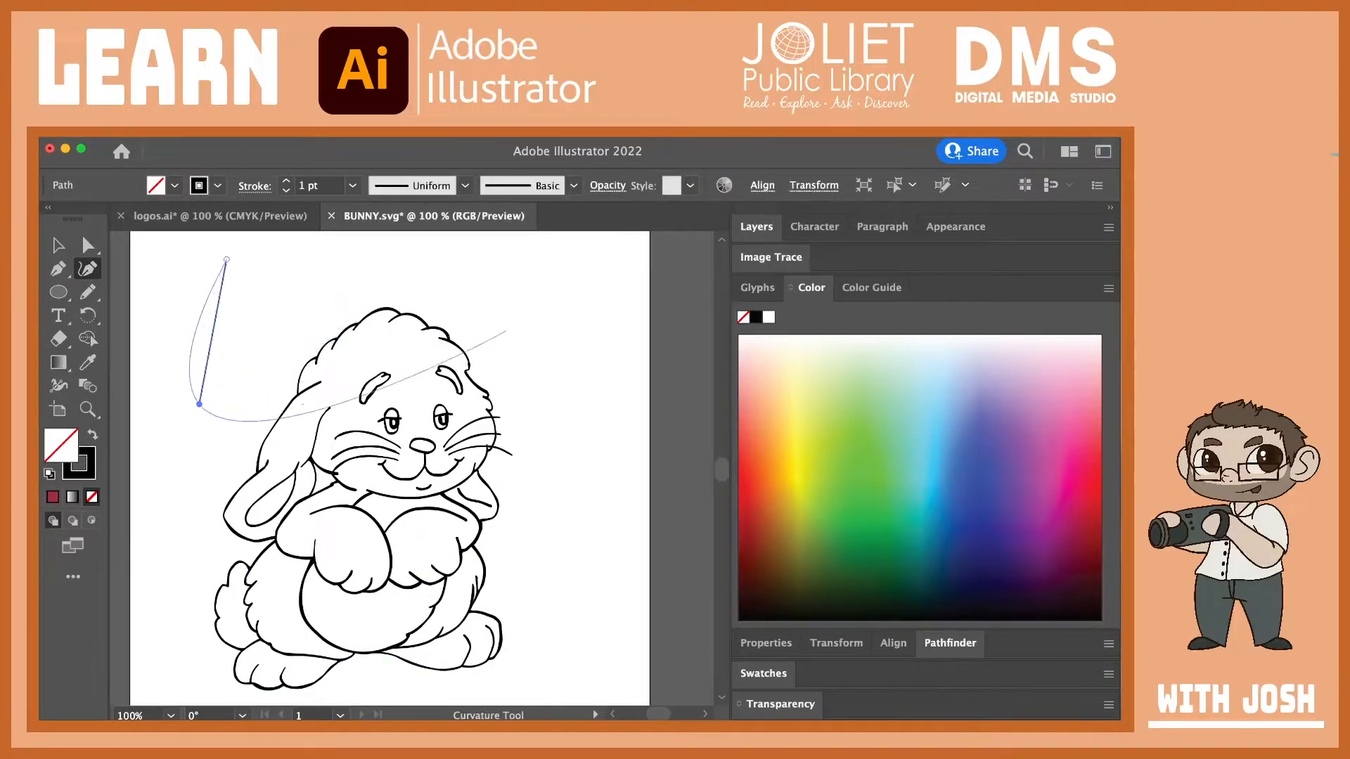
{"action": "left_click", "coordinate": [309, 334]}
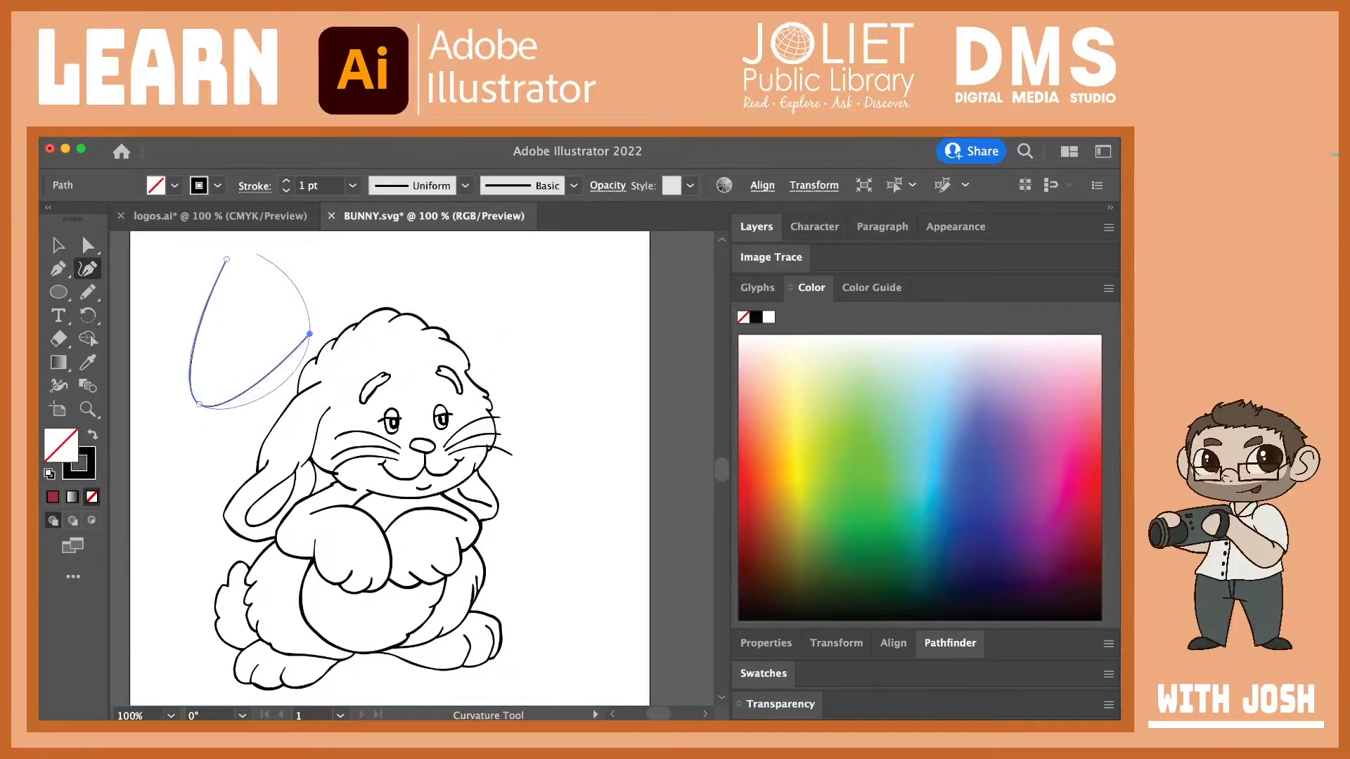
{"action": "left_click", "coordinate": [275, 285]}
{"action": "left_click", "coordinate": [228, 331]}
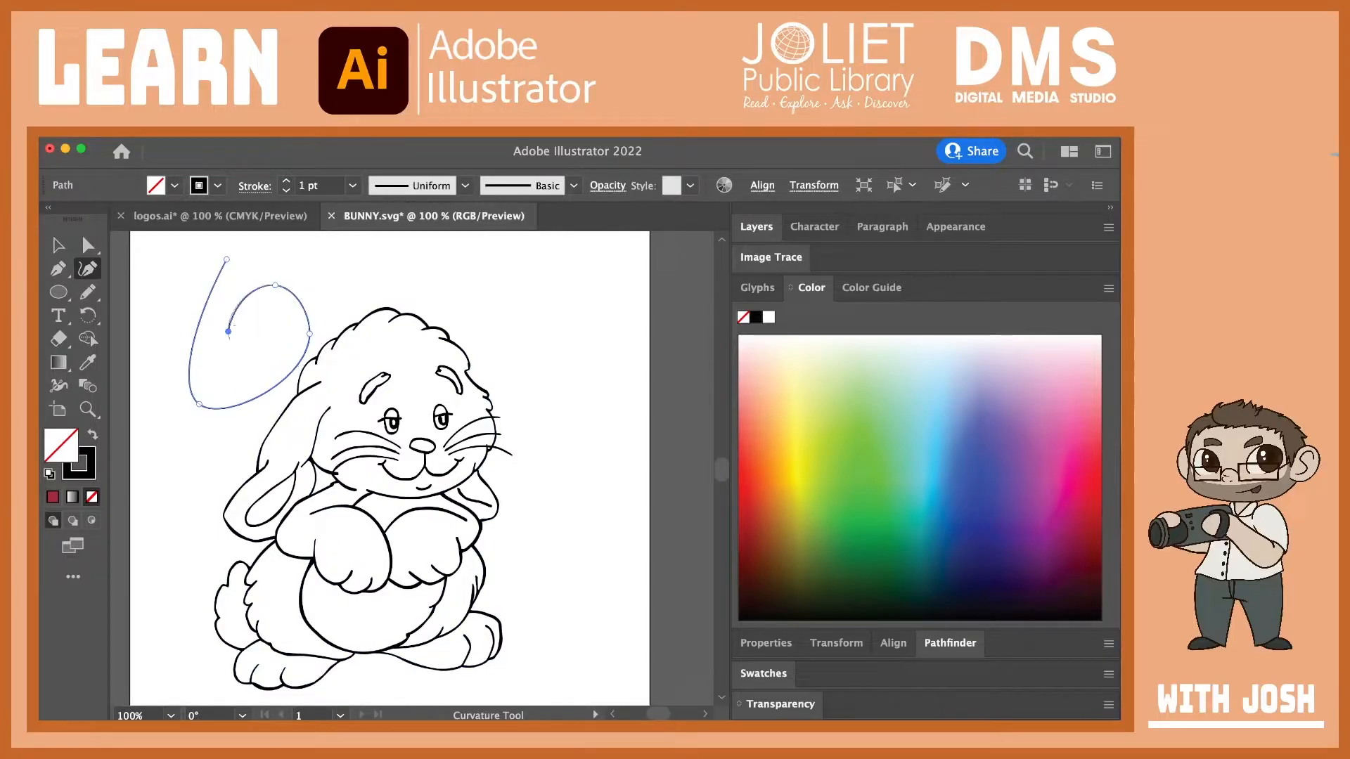
{"action": "left_click", "coordinate": [261, 380]}
{"action": "left_click", "coordinate": [385, 353]}
{"action": "left_click", "coordinate": [385, 290]}
{"action": "left_click", "coordinate": [369, 341]}
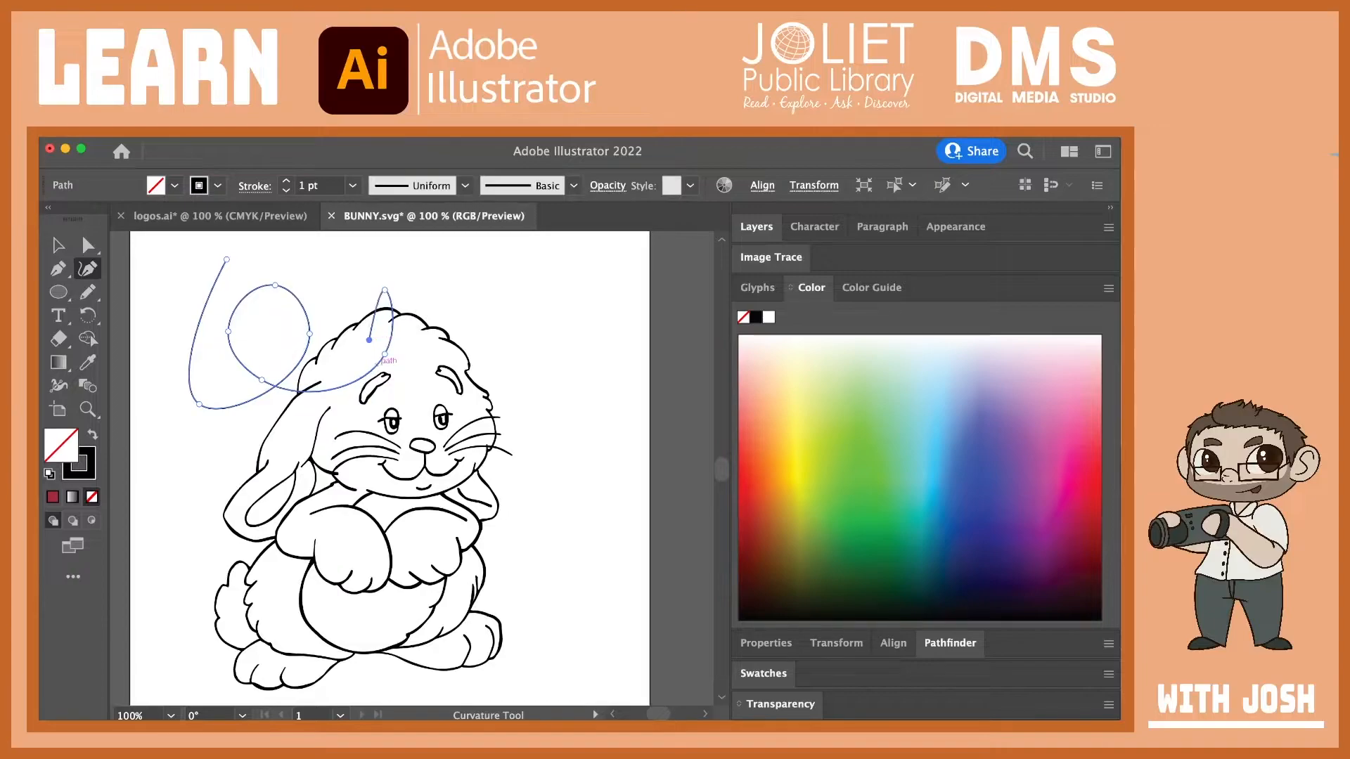
{"action": "left_click", "coordinate": [412, 380]}
{"action": "left_click", "coordinate": [559, 278]}
{"action": "left_click", "coordinate": [459, 324]}
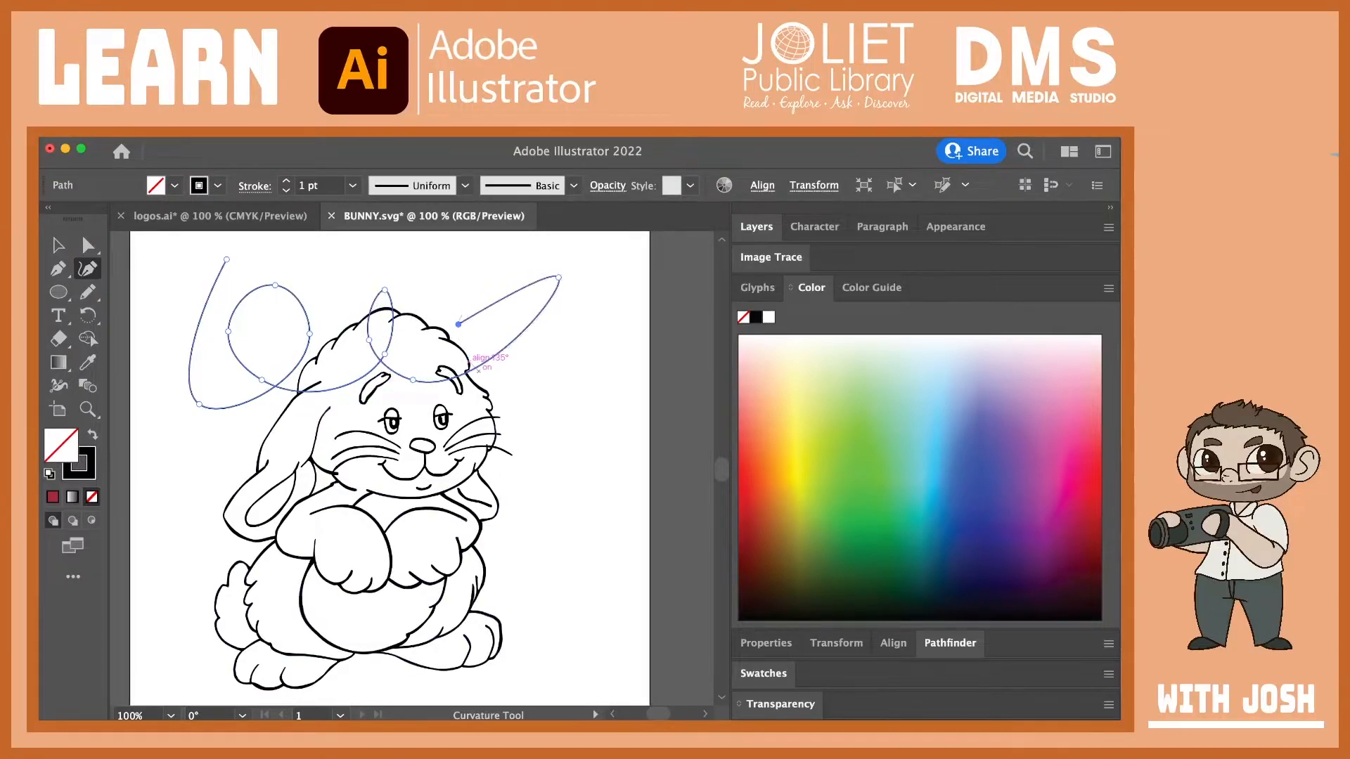
{"action": "left_click", "coordinate": [491, 383]}
{"action": "left_click", "coordinate": [526, 365]}
{"action": "left_click", "coordinate": [549, 324]}
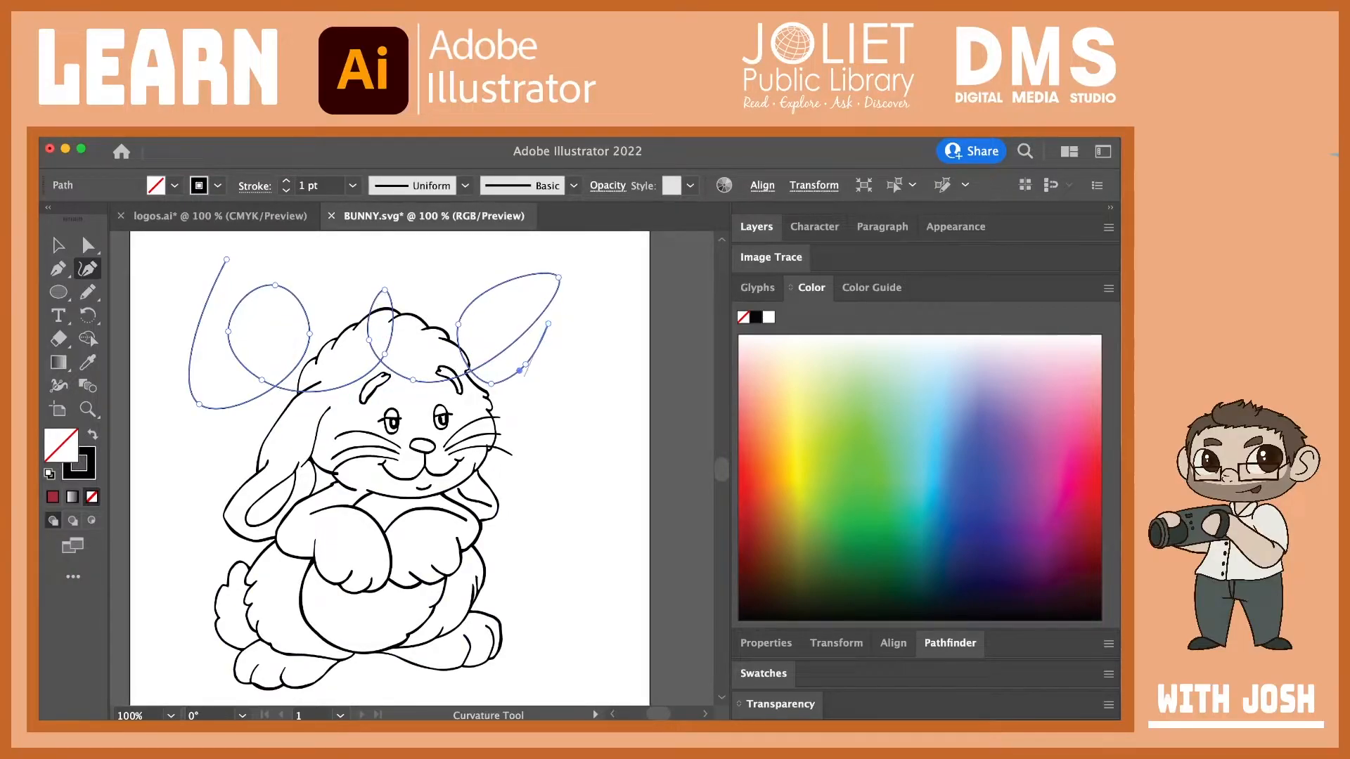
Step: Continue the curvature path in winding bends down the right side of the bunny and close it at its starting point
{"action": "left_click", "coordinate": [548, 383]}
{"action": "left_click", "coordinate": [579, 345]}
{"action": "left_click", "coordinate": [602, 365]}
{"action": "left_click", "coordinate": [559, 421]}
{"action": "left_click", "coordinate": [572, 478]}
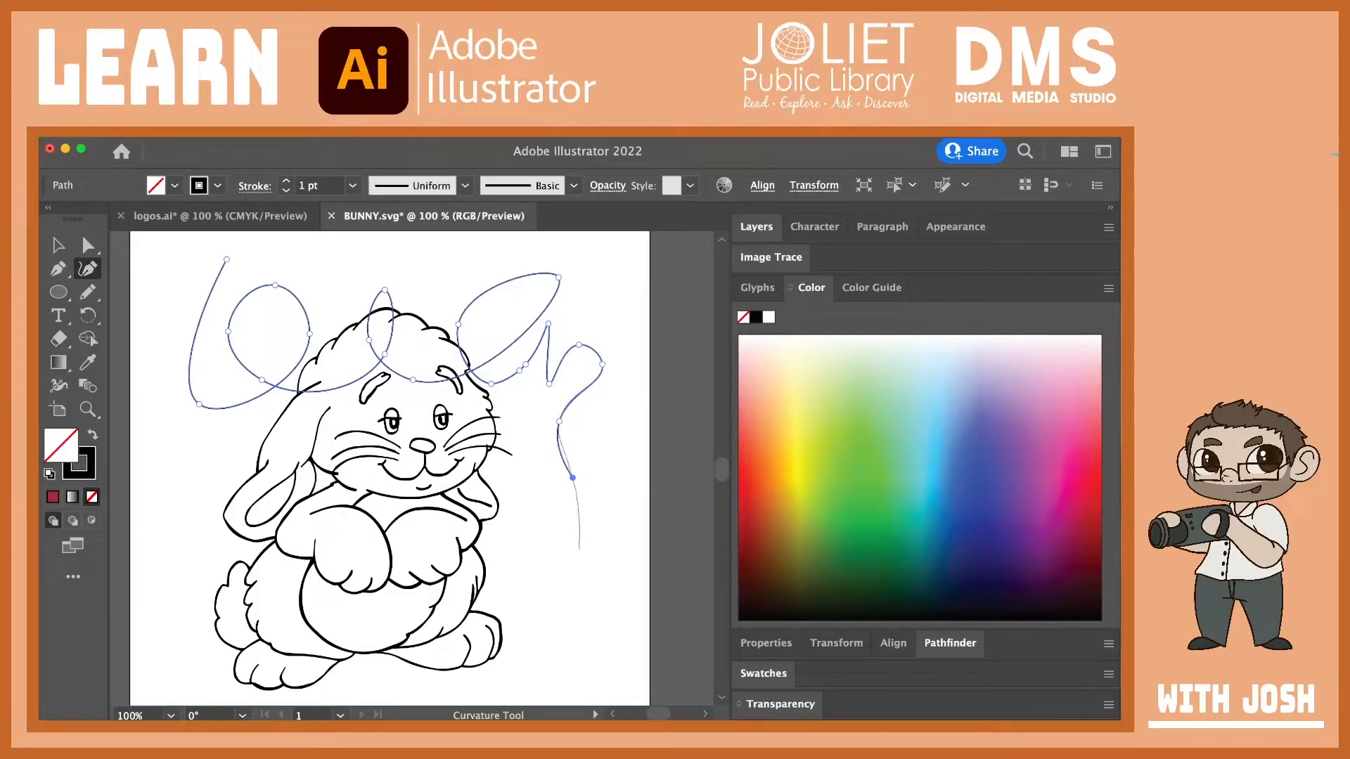
{"action": "left_click", "coordinate": [545, 560]}
{"action": "left_click", "coordinate": [605, 618]}
{"action": "left_click", "coordinate": [526, 663]}
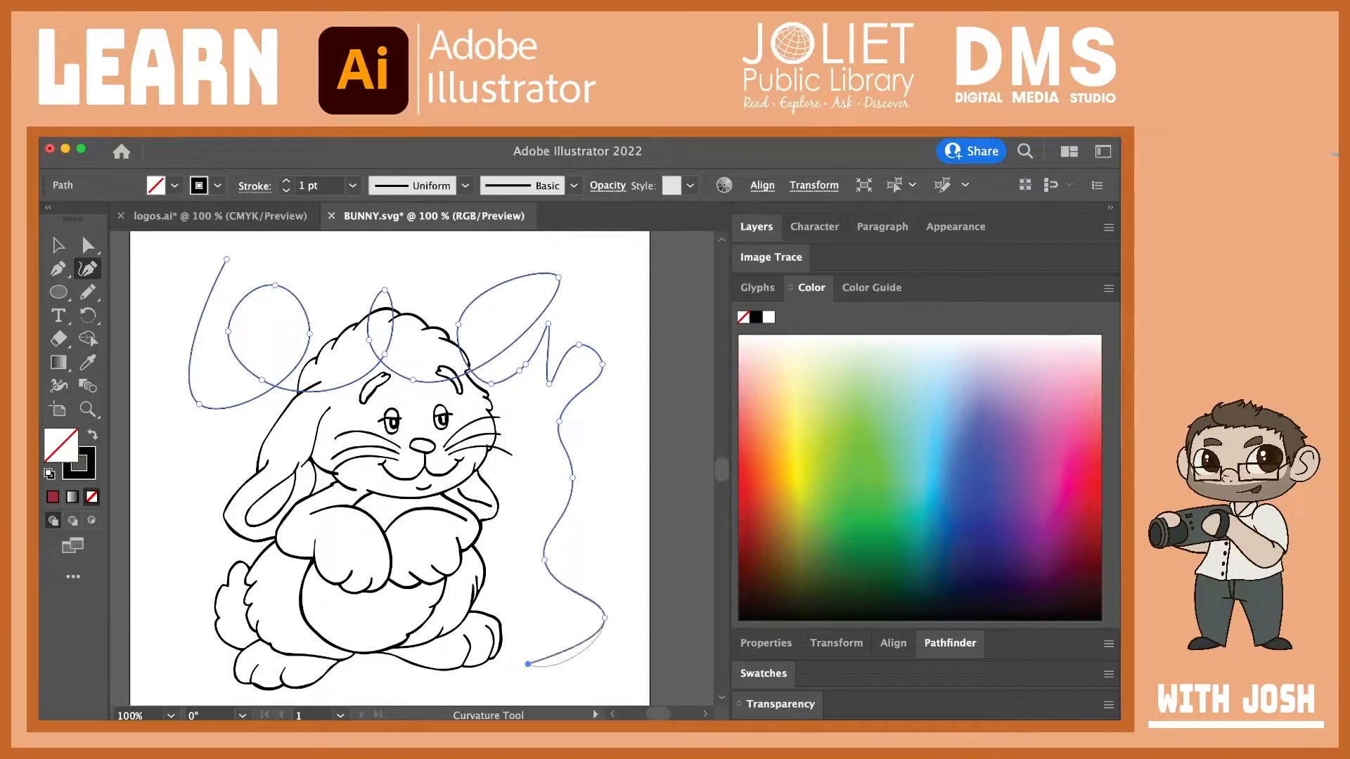
{"action": "left_click", "coordinate": [547, 600]}
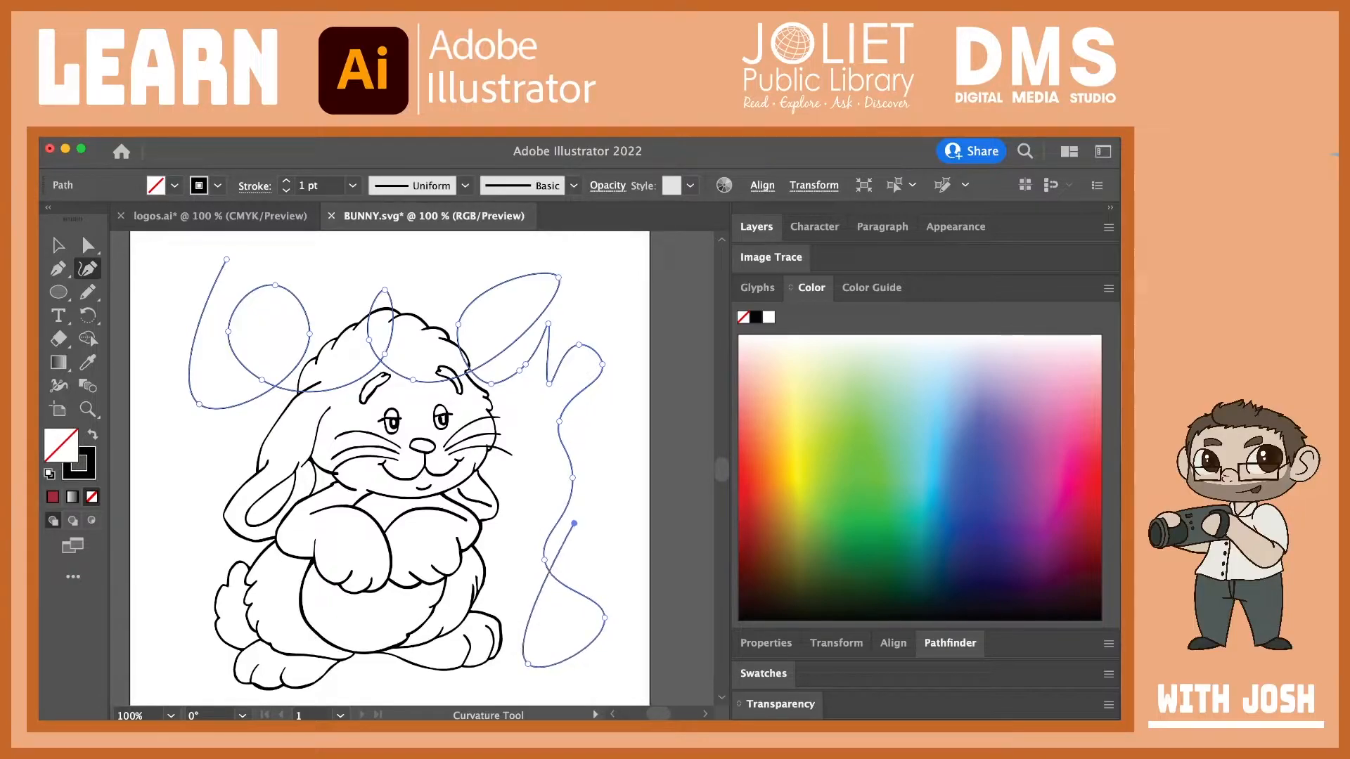
{"action": "left_click", "coordinate": [592, 516]}
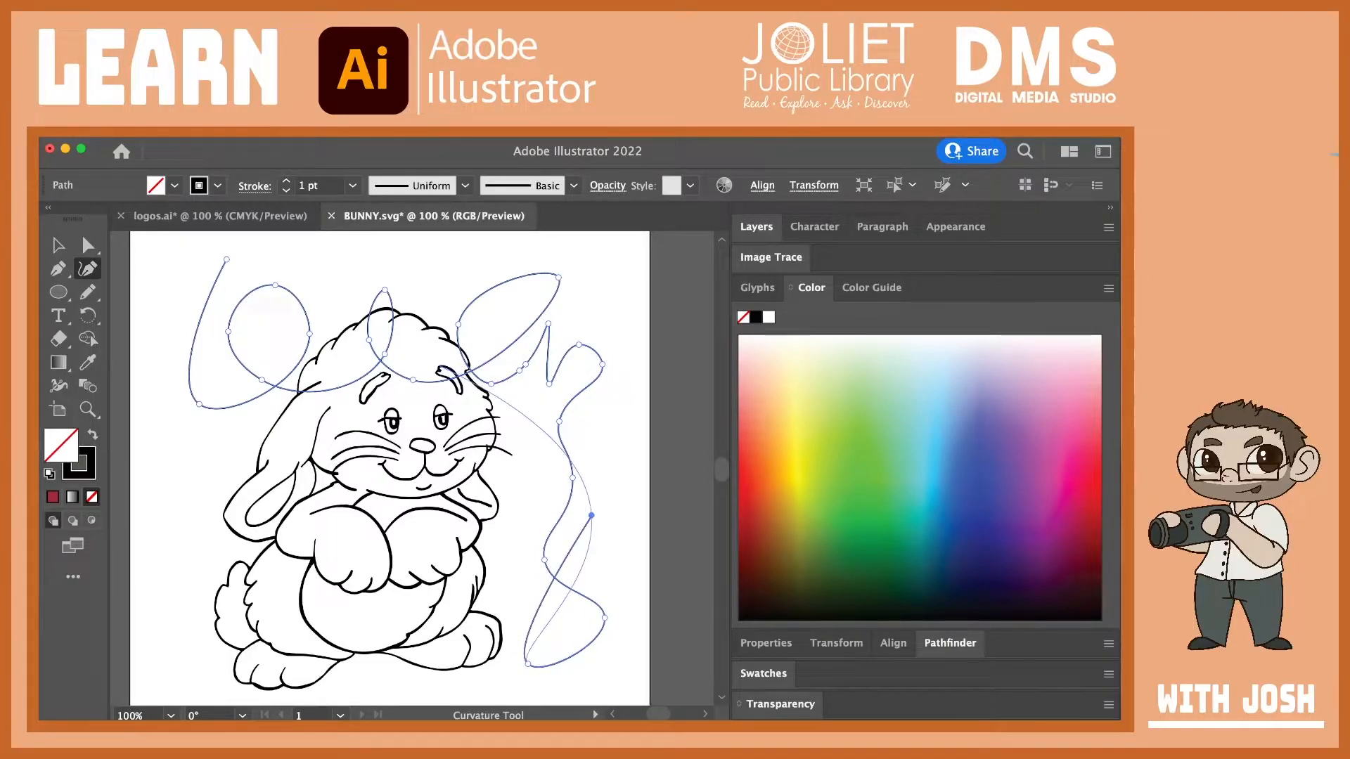
{"action": "left_click", "coordinate": [226, 260]}
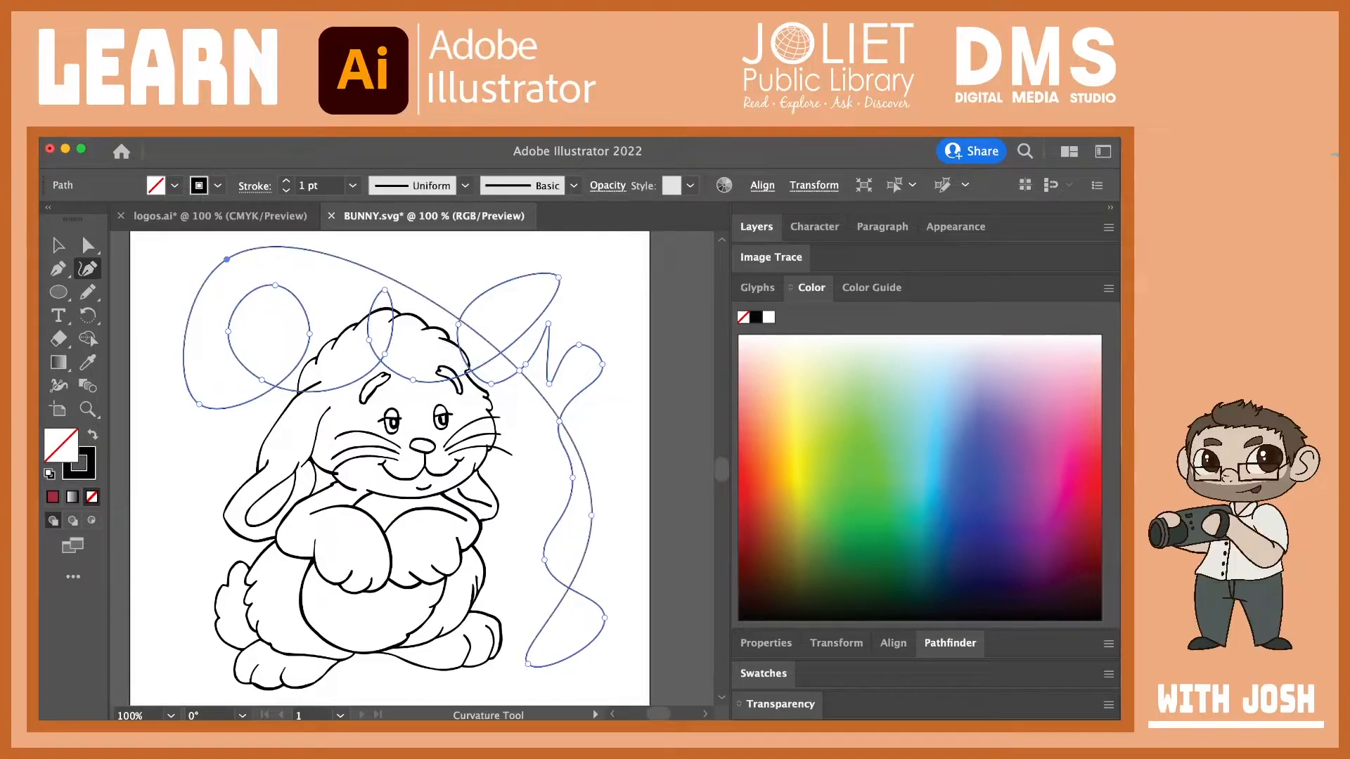
Step: Delete the closed curvature path that winds around the bunny
{"action": "left_click", "coordinate": [58, 245]}
{"action": "key", "text": "Delete"}
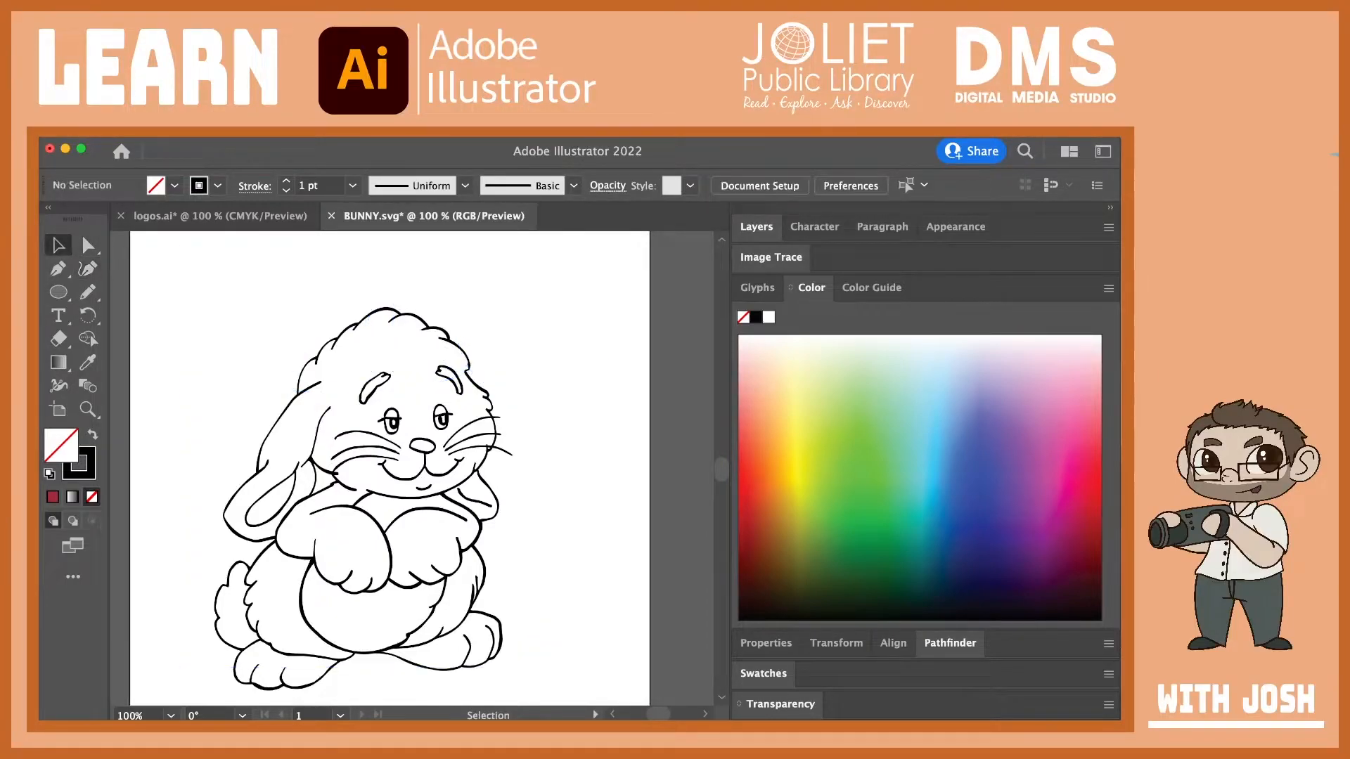
Step: Draw a tall rectangle beside the bunny's head with the Rectangle tool, fill it with dark red, and delete it
{"action": "key", "text": "l"}
{"action": "key", "text": "m"}
{"action": "left_click_drag", "start_coordinate": [174, 259], "coordinate": [260, 408]}
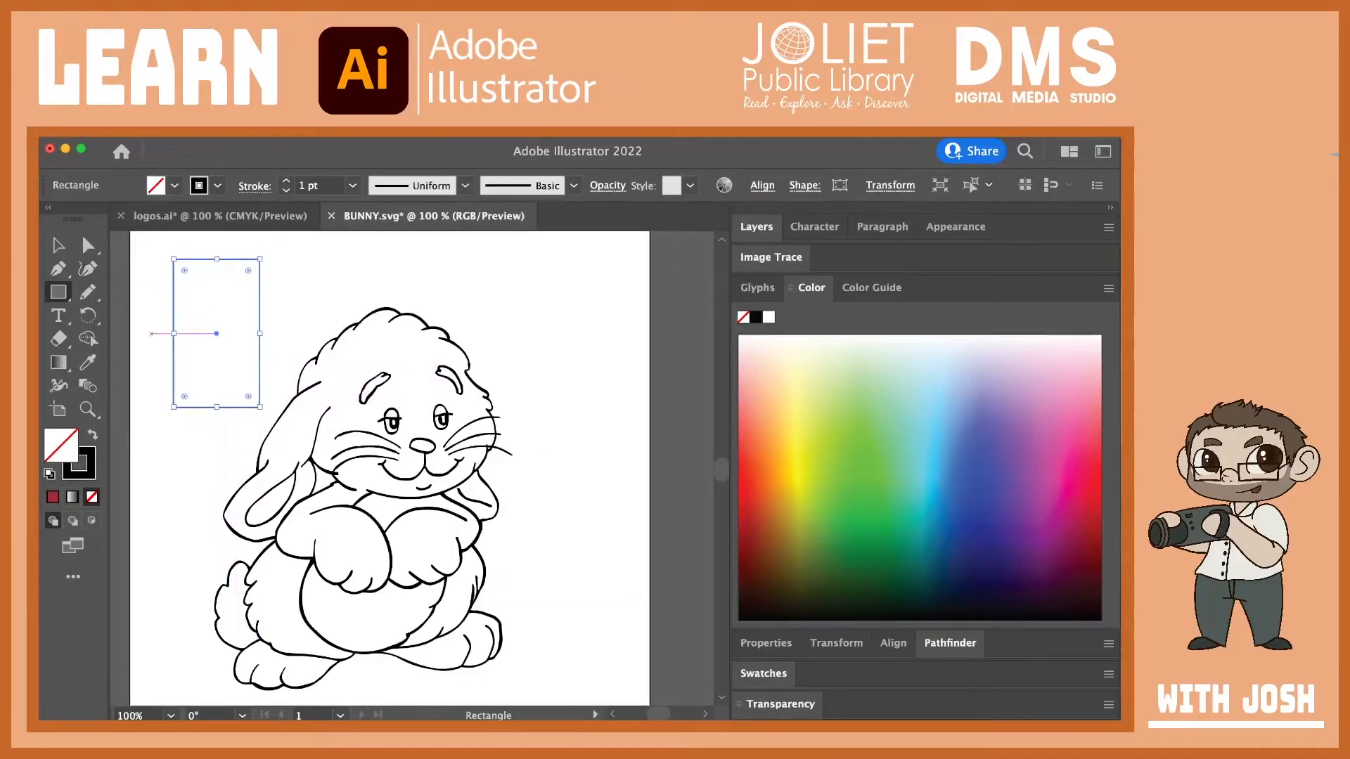
{"action": "left_click", "coordinate": [53, 497]}
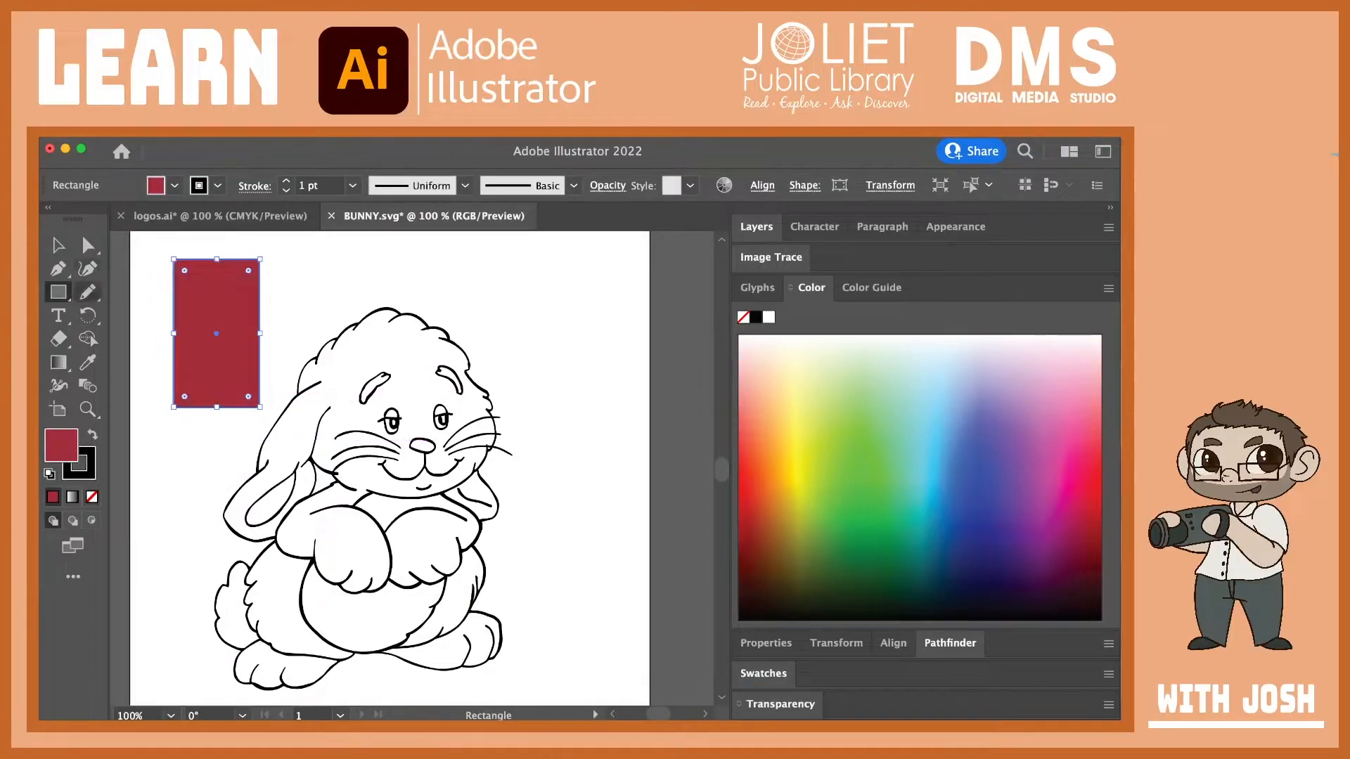
{"action": "left_click", "coordinate": [59, 245]}
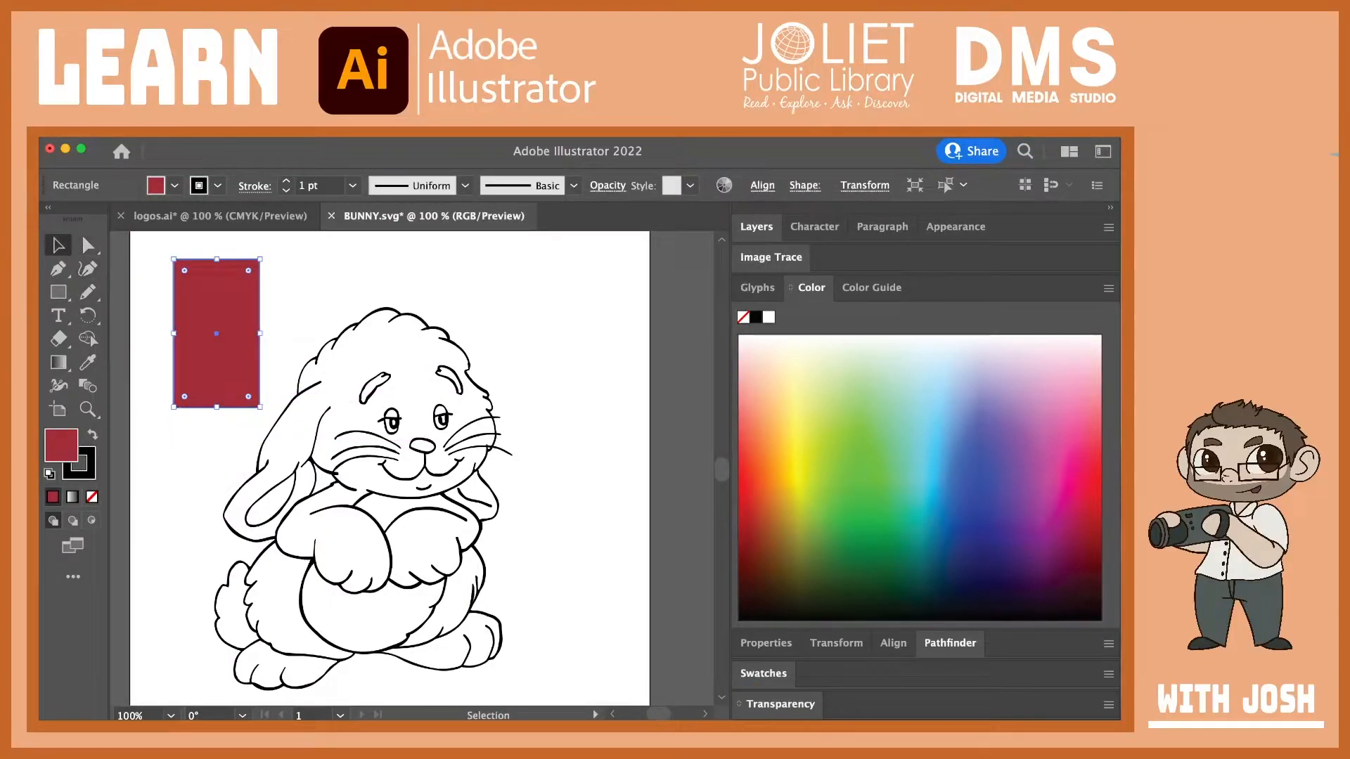
{"action": "left_click_drag", "start_coordinate": [263, 248], "coordinate": [352, 270]}
{"action": "left_click", "coordinate": [260, 270]}
{"action": "key", "text": "Delete"}
Step: Draw a dark red circle beside the bunny's head with the Ellipse tool and delete it
{"action": "left_click", "coordinate": [58, 292]}
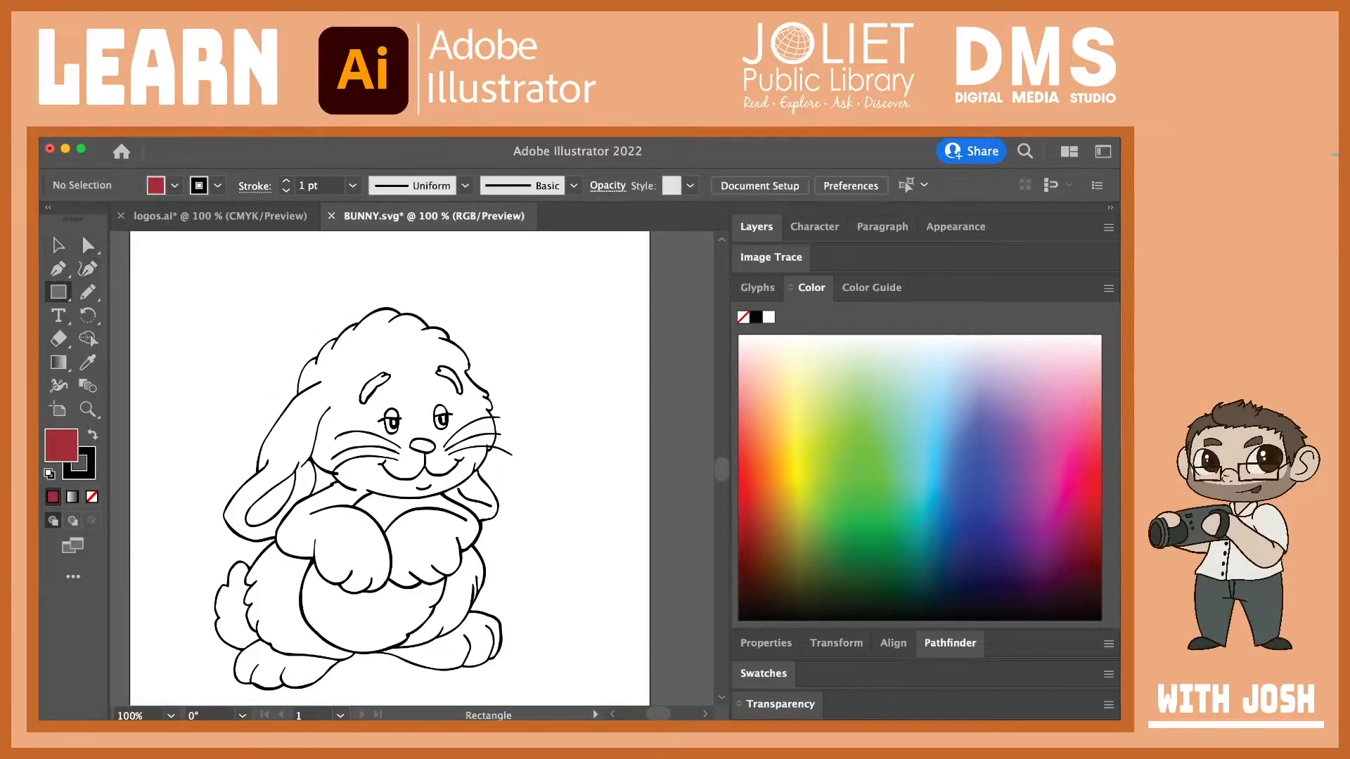
{"action": "key", "text": "l"}
{"action": "mouse_move", "coordinate": [183, 275]}
{"action": "left_mouse_down"}
{"action": "mouse_move", "coordinate": [331, 422]}
{"action": "mouse_move", "coordinate": [304, 394]}
{"action": "left_mouse_up"}
{"action": "key", "text": "v"}
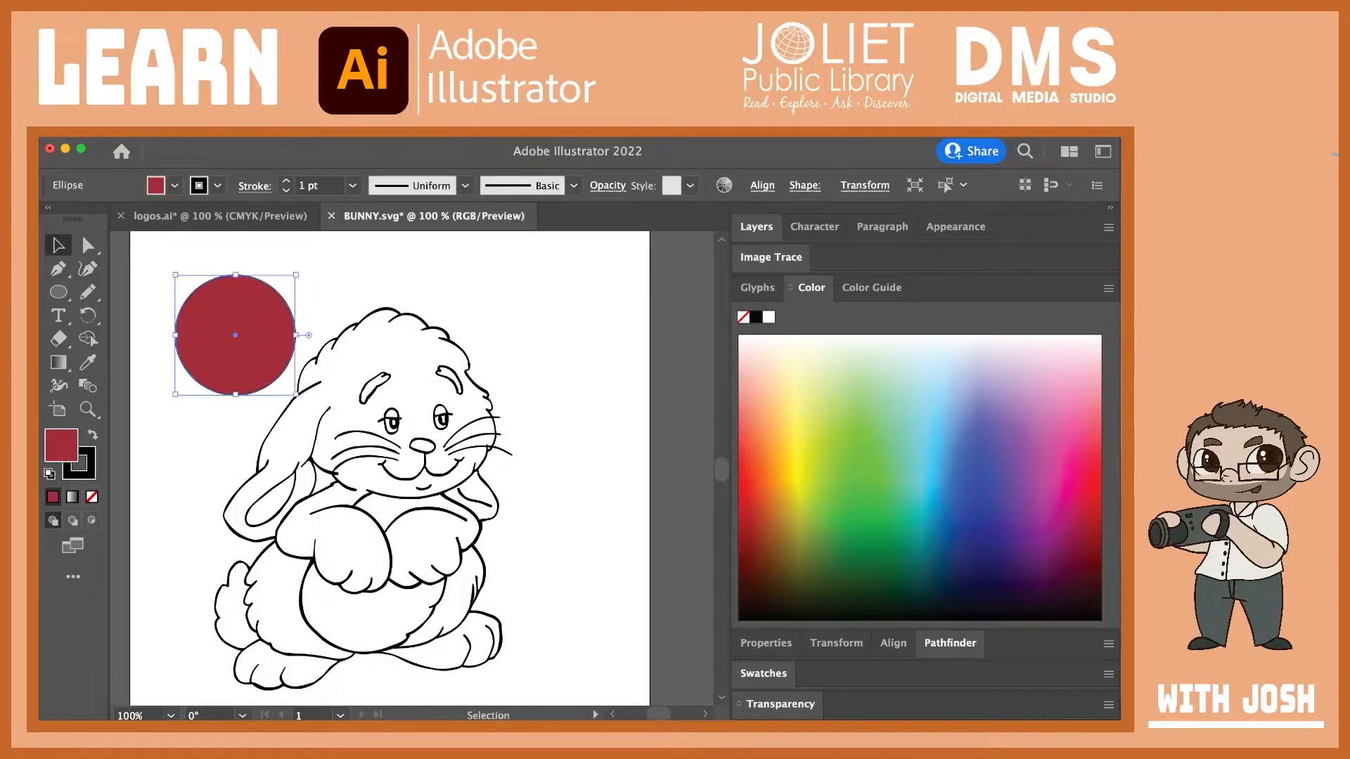
{"action": "key", "text": "Delete"}
Step: Draw a nearly circular, many-sided dark red polygon beside the bunny's head and inspect its edge segments up close
{"action": "key", "text": "l"}
{"action": "left_click", "coordinate": [58, 292]}
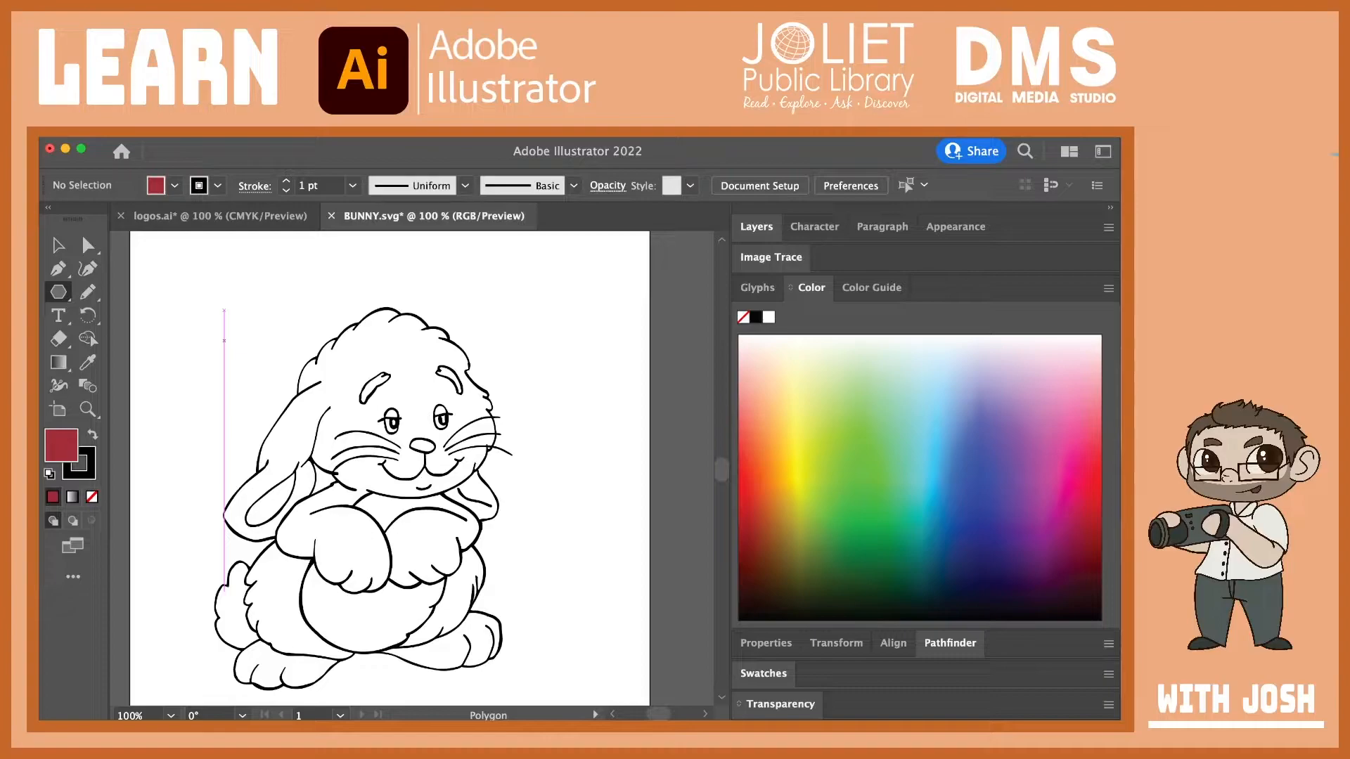
{"action": "left_click_drag", "start_coordinate": [224, 341], "coordinate": [225, 282]}
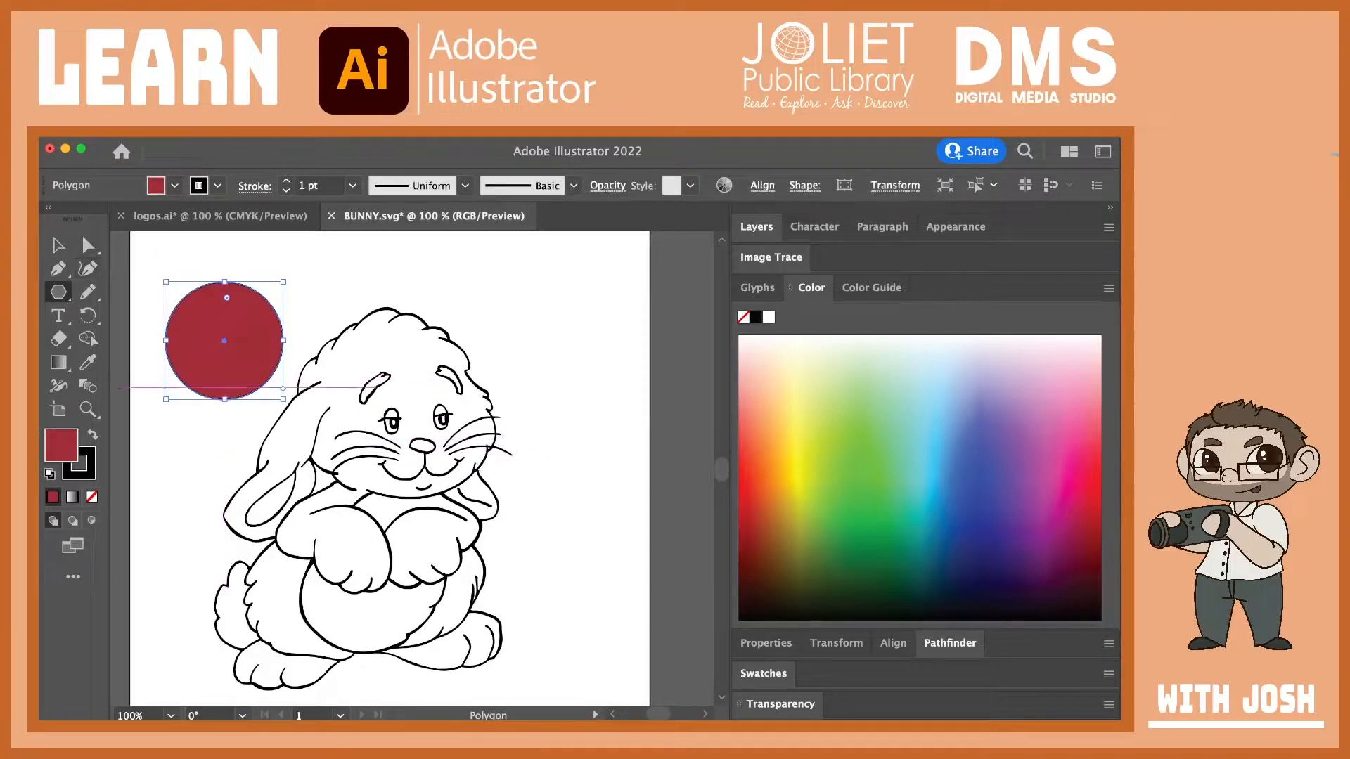
{"action": "left_click", "coordinate": [87, 410]}
{"action": "left_click_drag", "start_coordinate": [180, 370], "coordinate": [267, 380]}
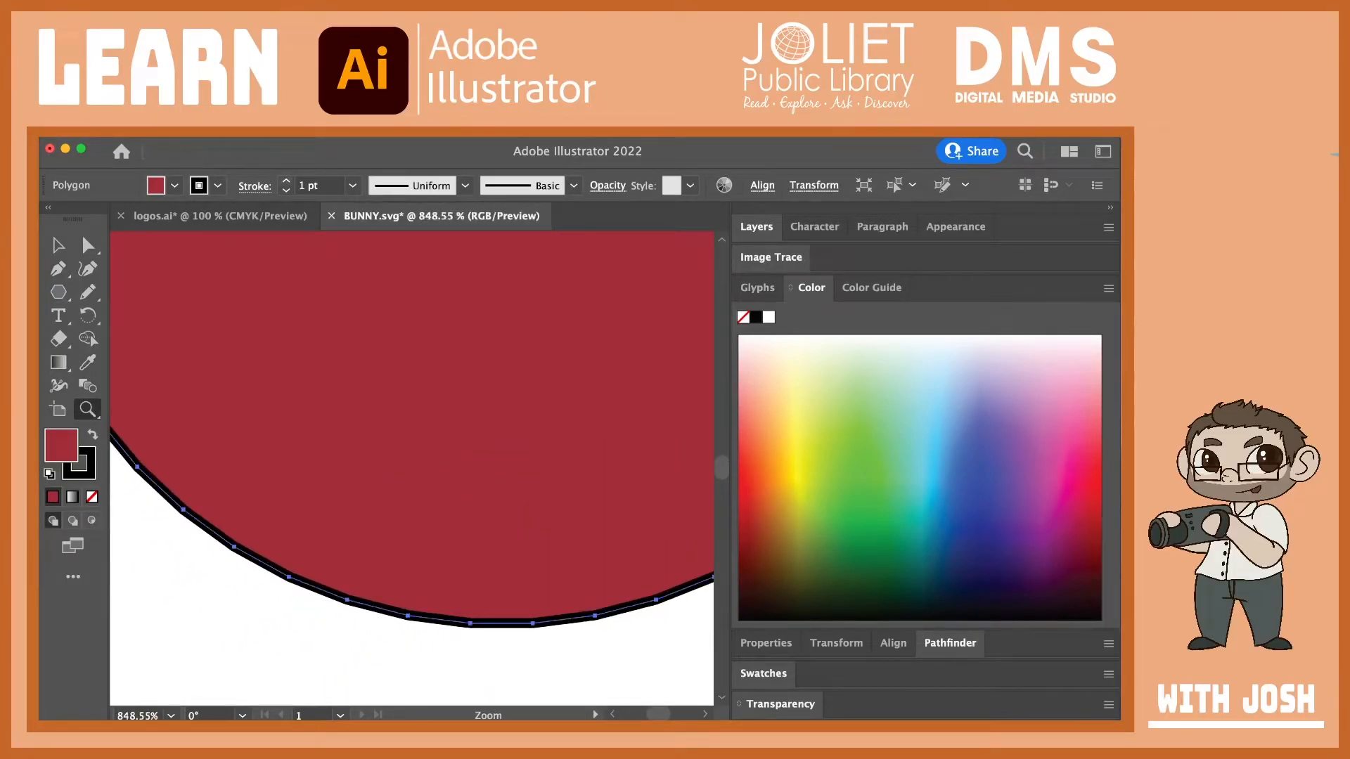
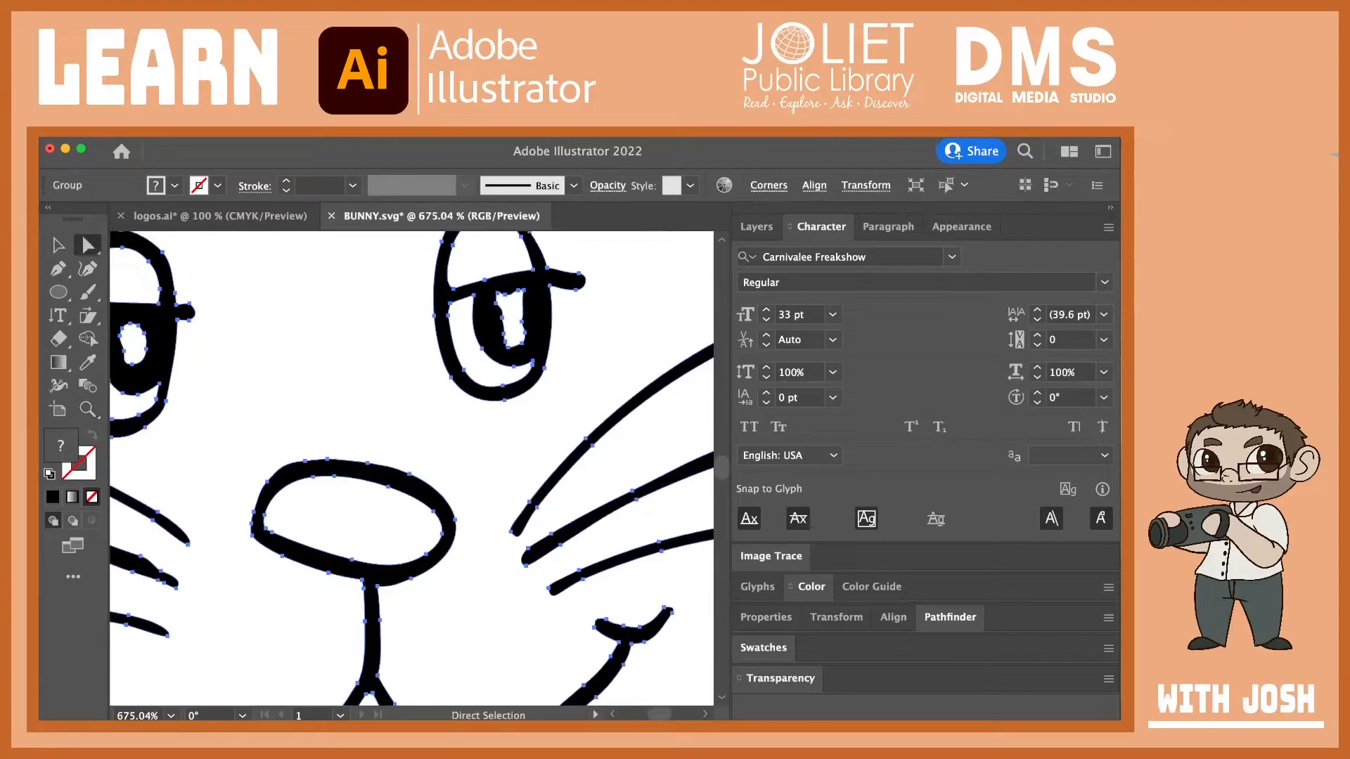
Step: Try a white-to-black gradient fill on the bunny's nose-and-mouth outline by selecting the nose's inner edge, and undo it
{"action": "left_click_drag", "start_coordinate": [647, 619], "coordinate": [371, 449]}
{"action": "left_click_drag", "start_coordinate": [532, 466], "coordinate": [710, 507]}
{"action": "left_click", "coordinate": [699, 586]}
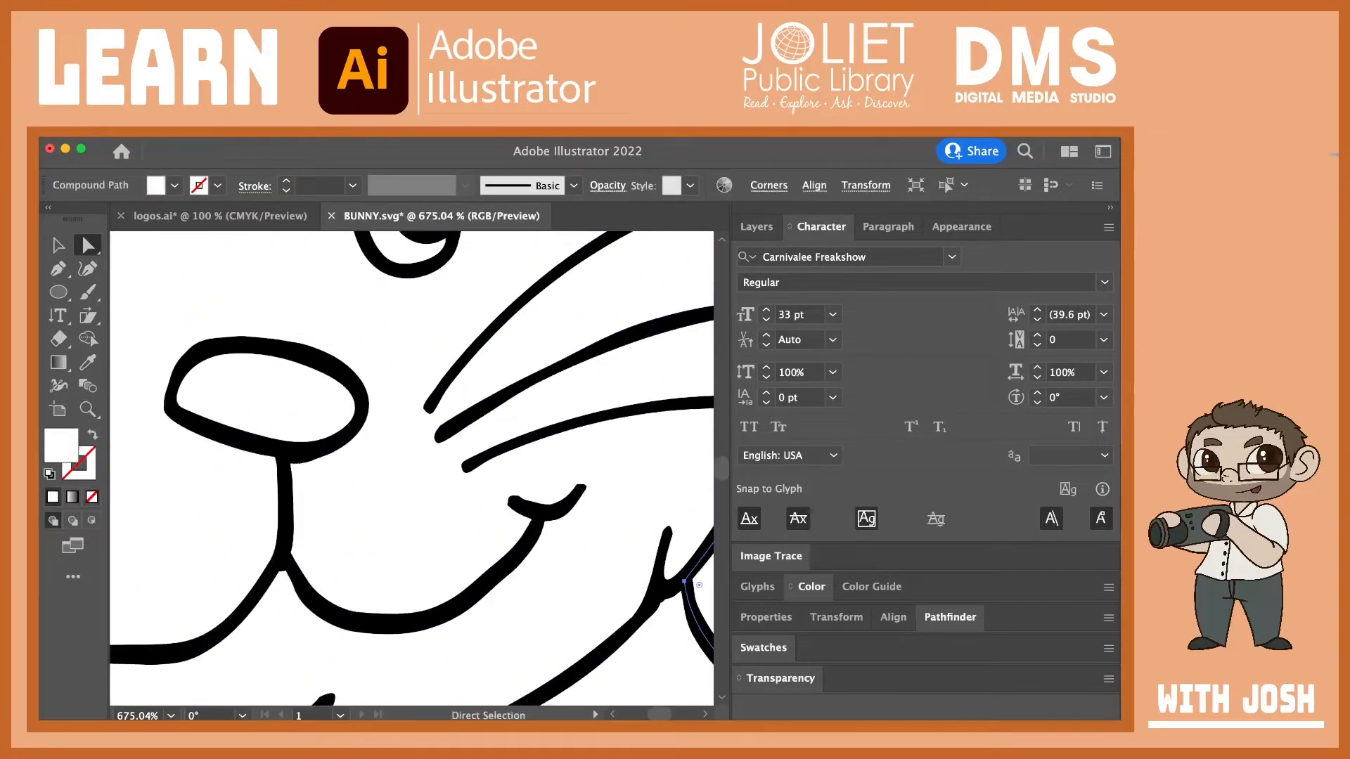
{"action": "left_click", "coordinate": [283, 358]}
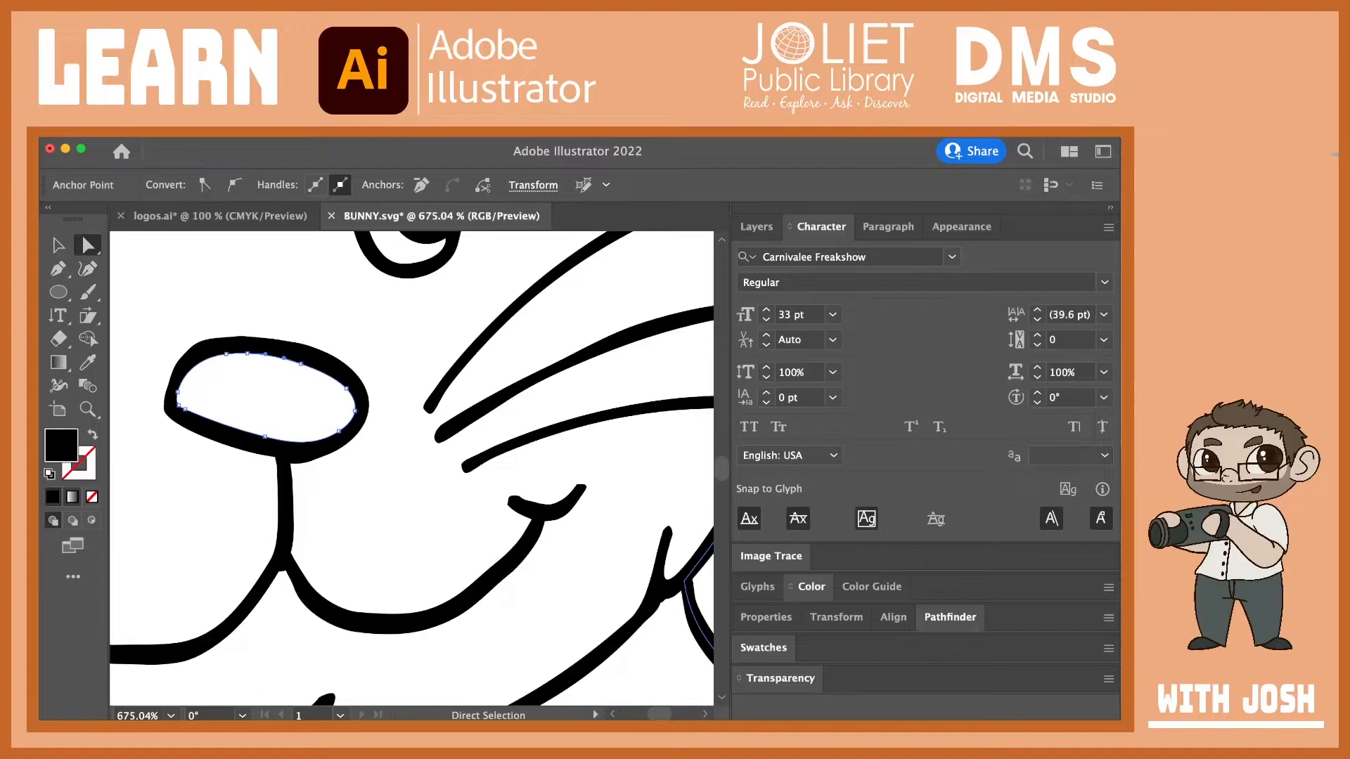
{"action": "left_click", "coordinate": [72, 497]}
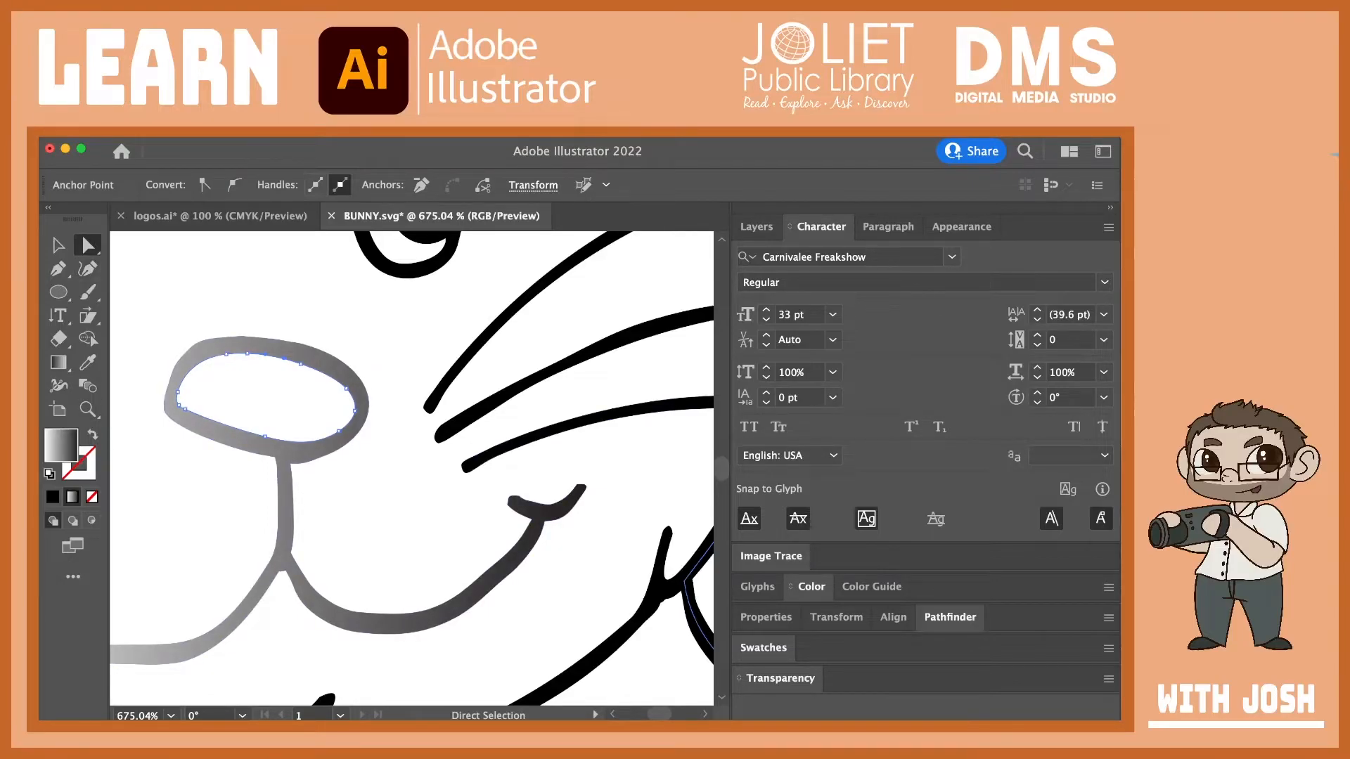
{"action": "key", "text": "Delete"}
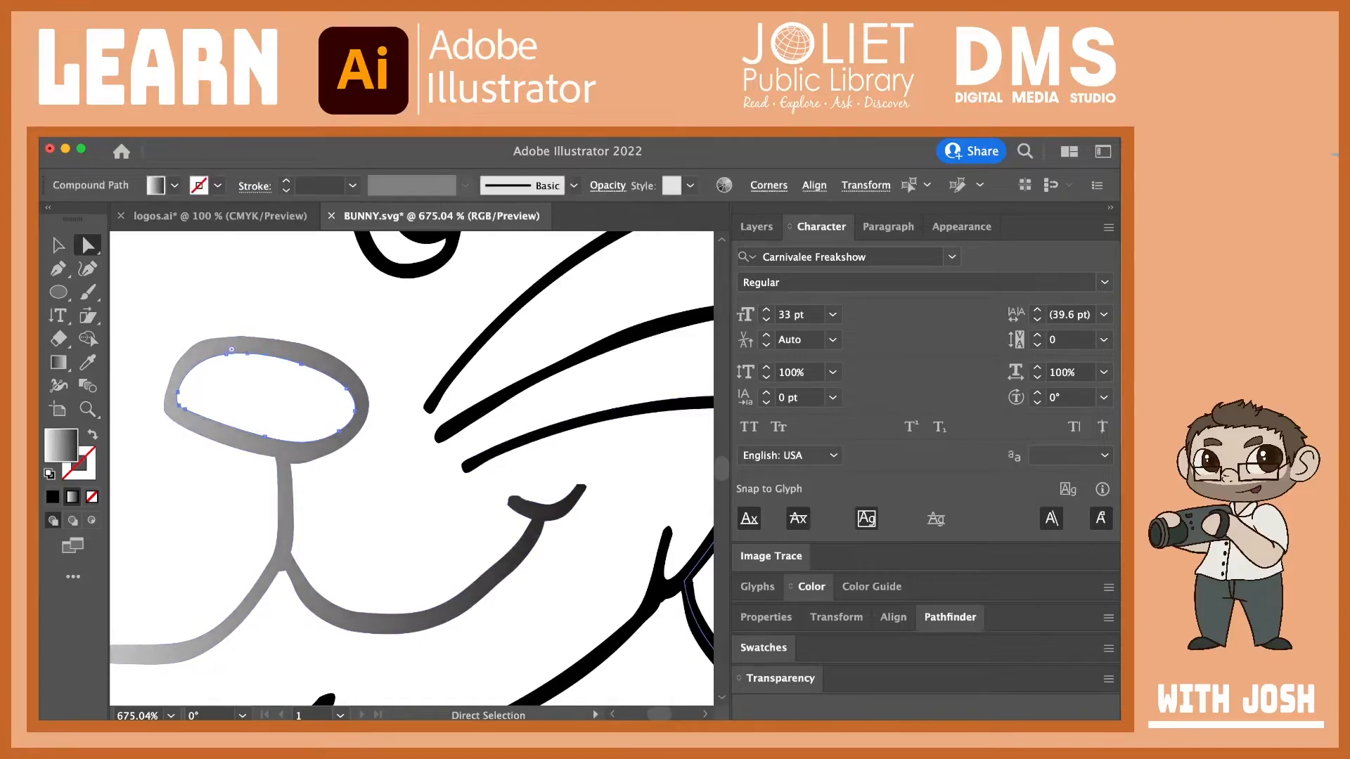
{"action": "key", "text": "super+z"}
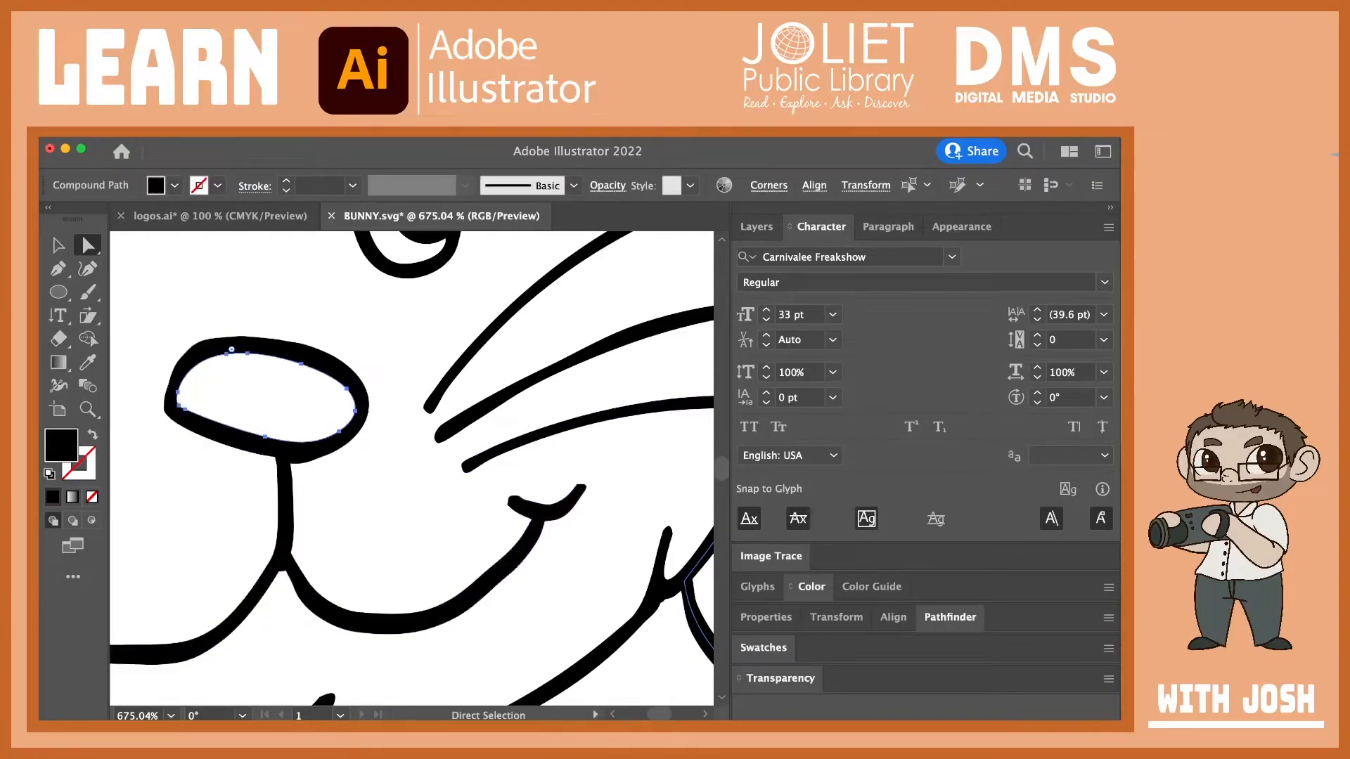
Step: Draw an unstroked ellipse over the bunny's nose and fill it with the white-to-black linear gradient
{"action": "key", "text": "l"}
{"action": "left_click_drag", "start_coordinate": [192, 348], "coordinate": [396, 456]}
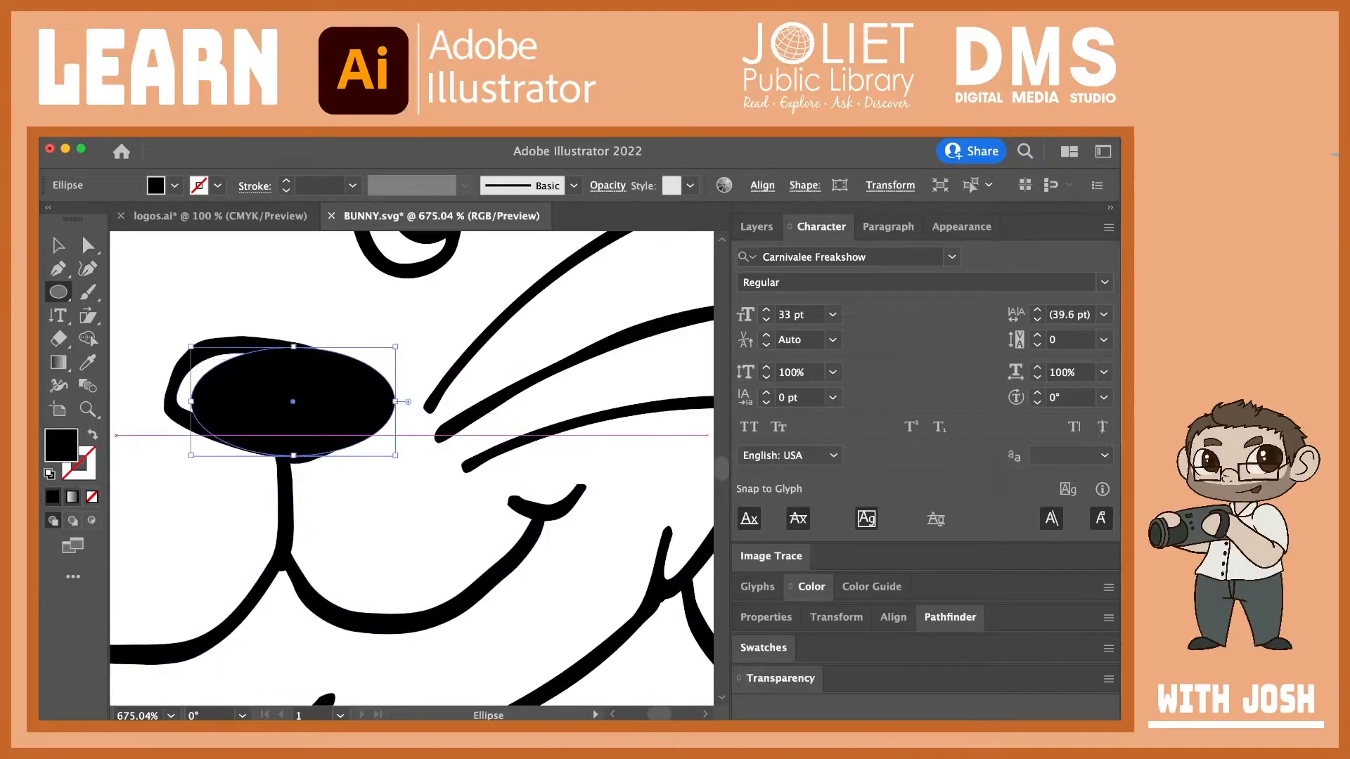
{"action": "left_click", "coordinate": [72, 497]}
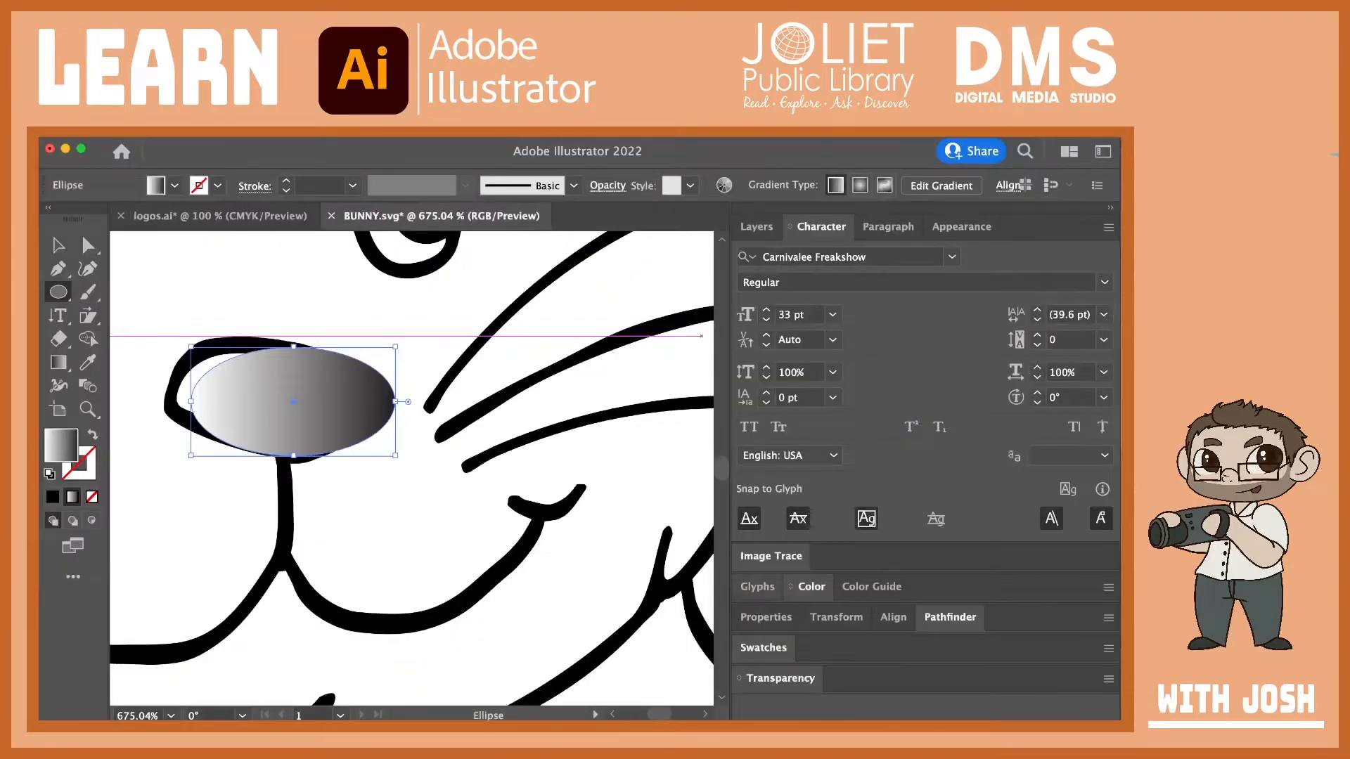
Step: Fill the nose ellipse with the dark purple gradient swatch from the Fruits and Vegetables library
{"action": "left_click", "coordinate": [763, 649]}
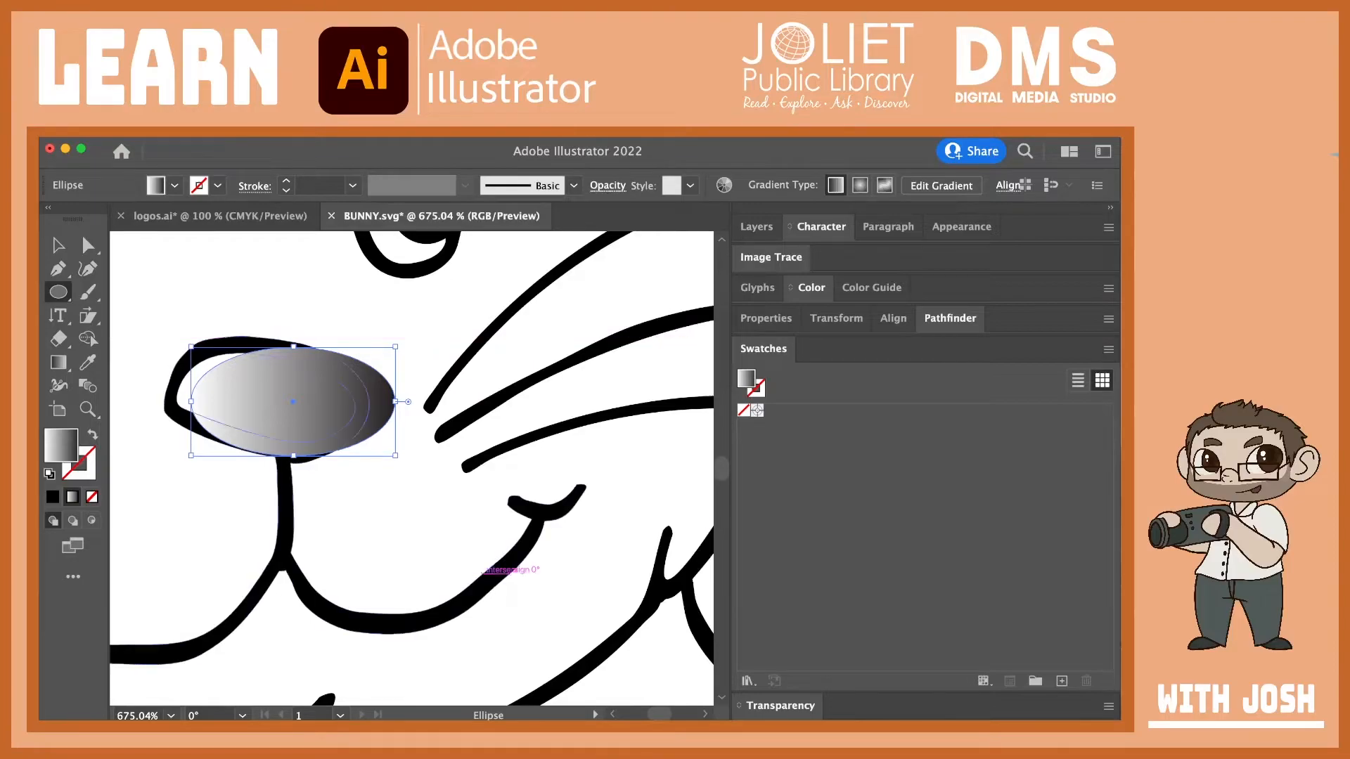
{"action": "left_click_drag", "start_coordinate": [795, 394], "coordinate": [868, 350]}
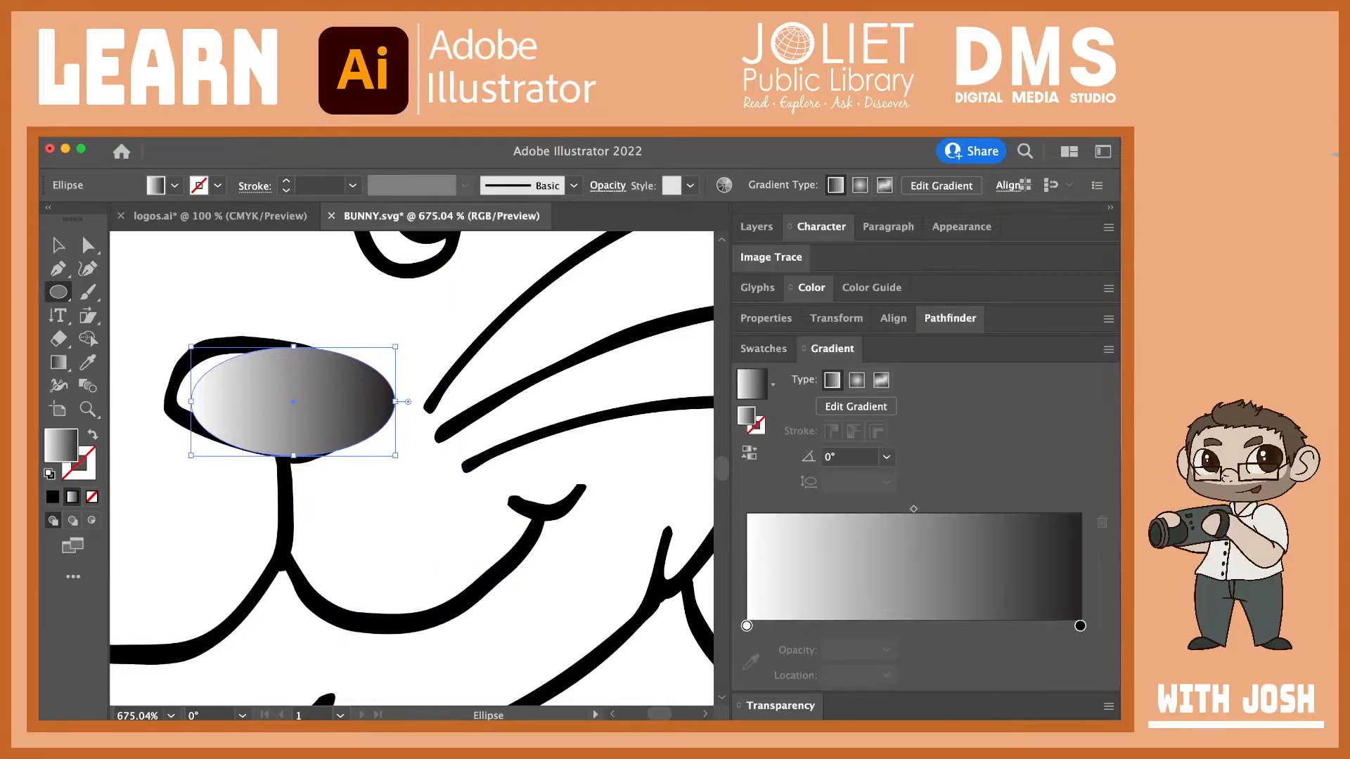
{"action": "left_click_drag", "start_coordinate": [900, 383], "coordinate": [922, 349]}
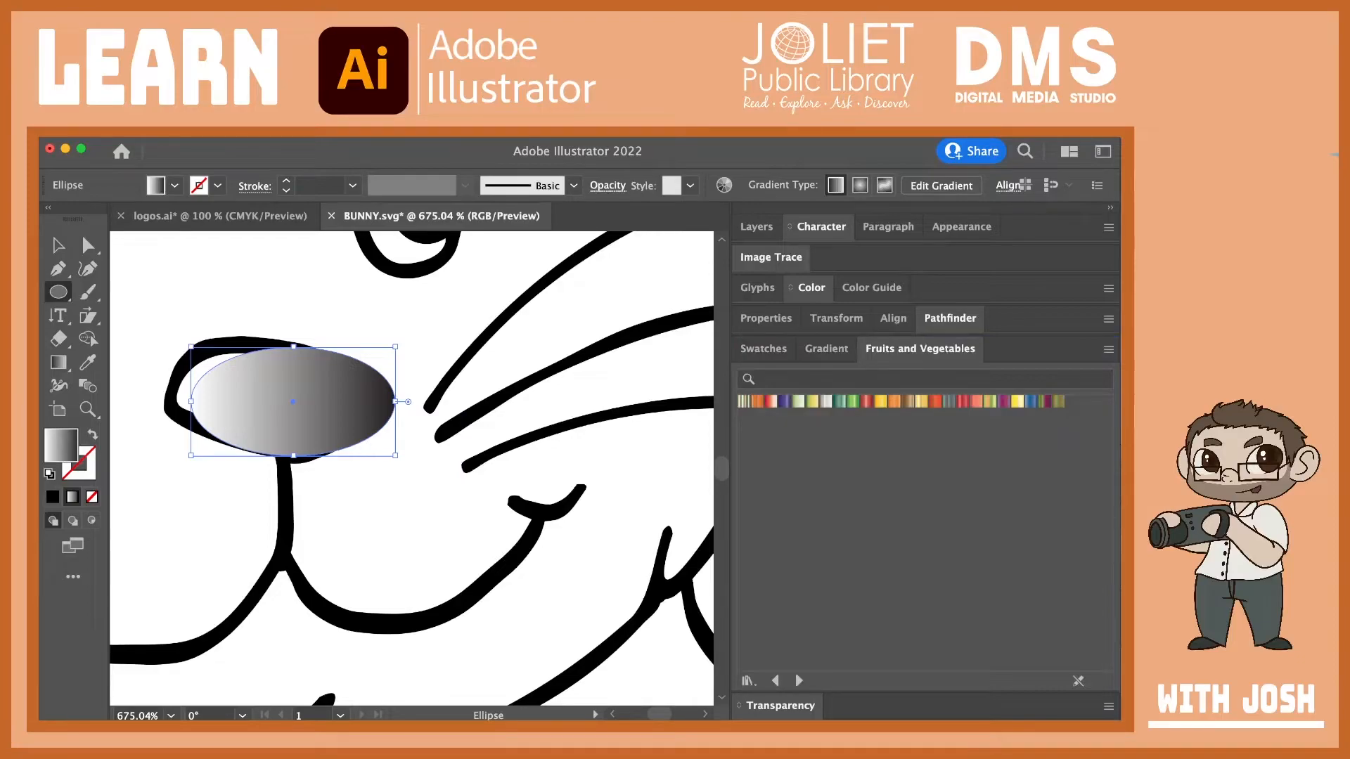
{"action": "left_click", "coordinate": [784, 401]}
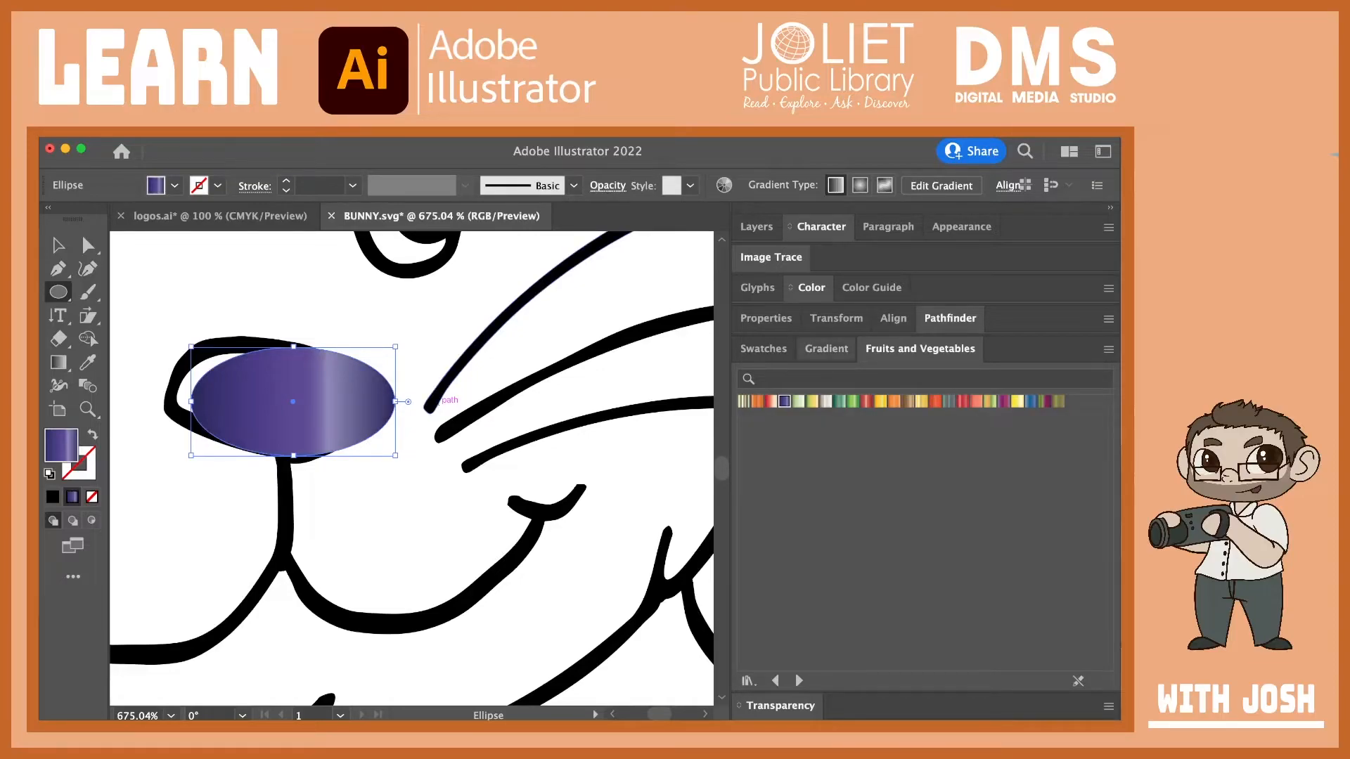
Step: Set the nose ellipse's linear gradient angle to -60° and change the gradient type to radial
{"action": "left_click", "coordinate": [827, 349]}
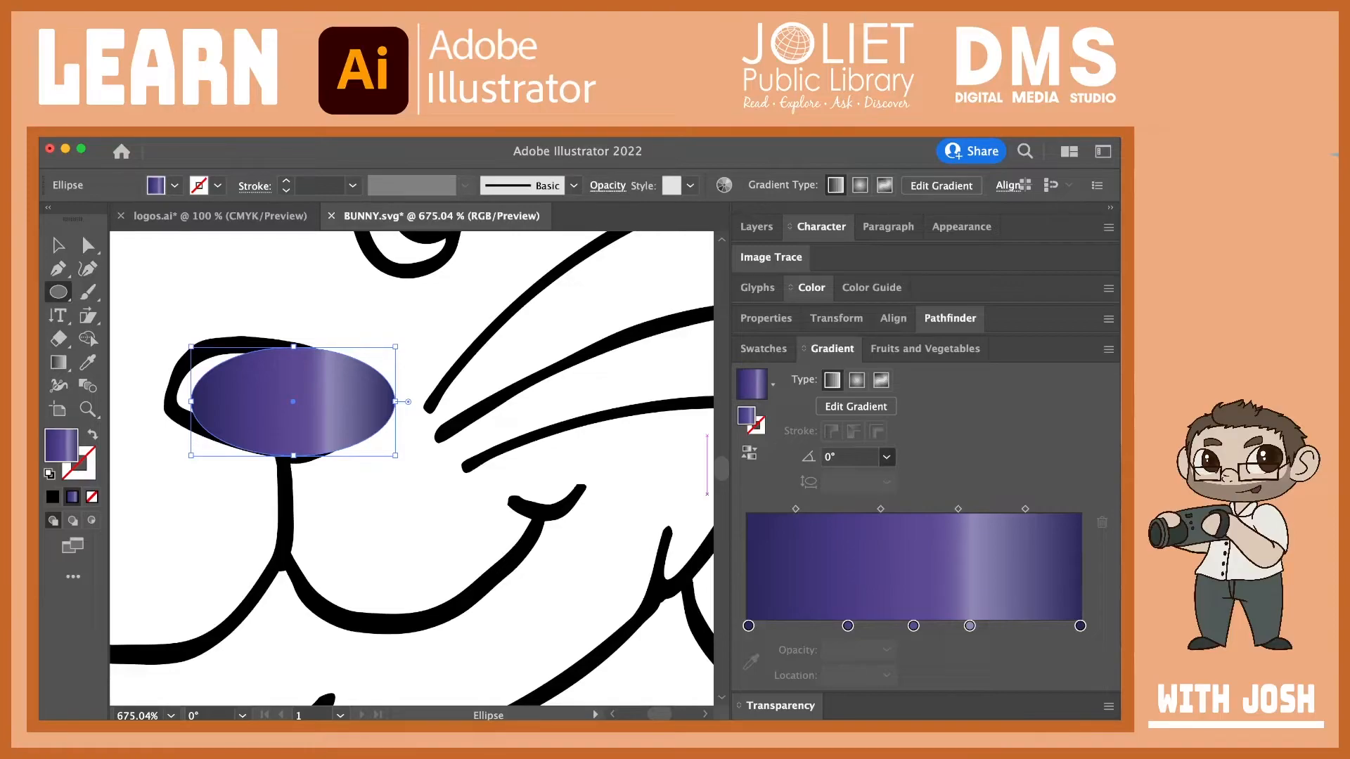
{"action": "left_click", "coordinate": [855, 512]}
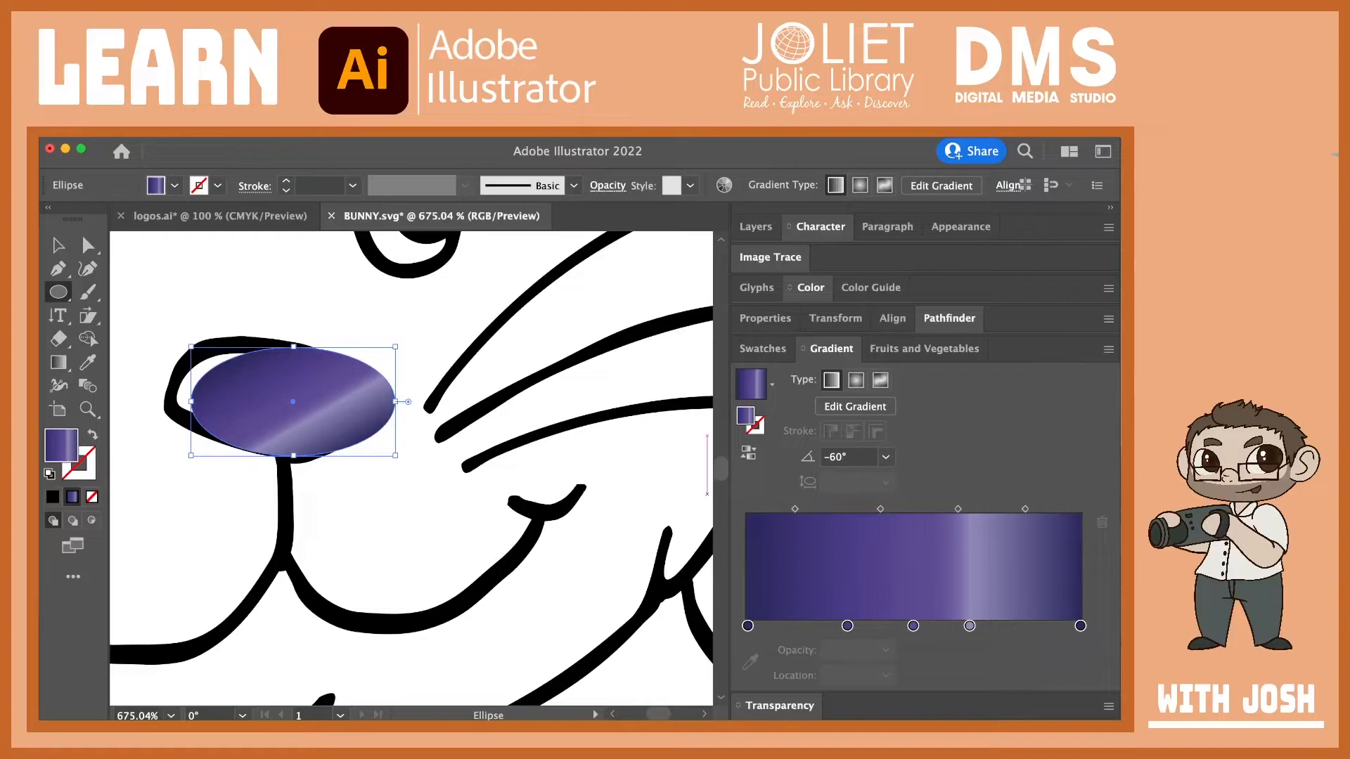
{"action": "left_click", "coordinate": [855, 381]}
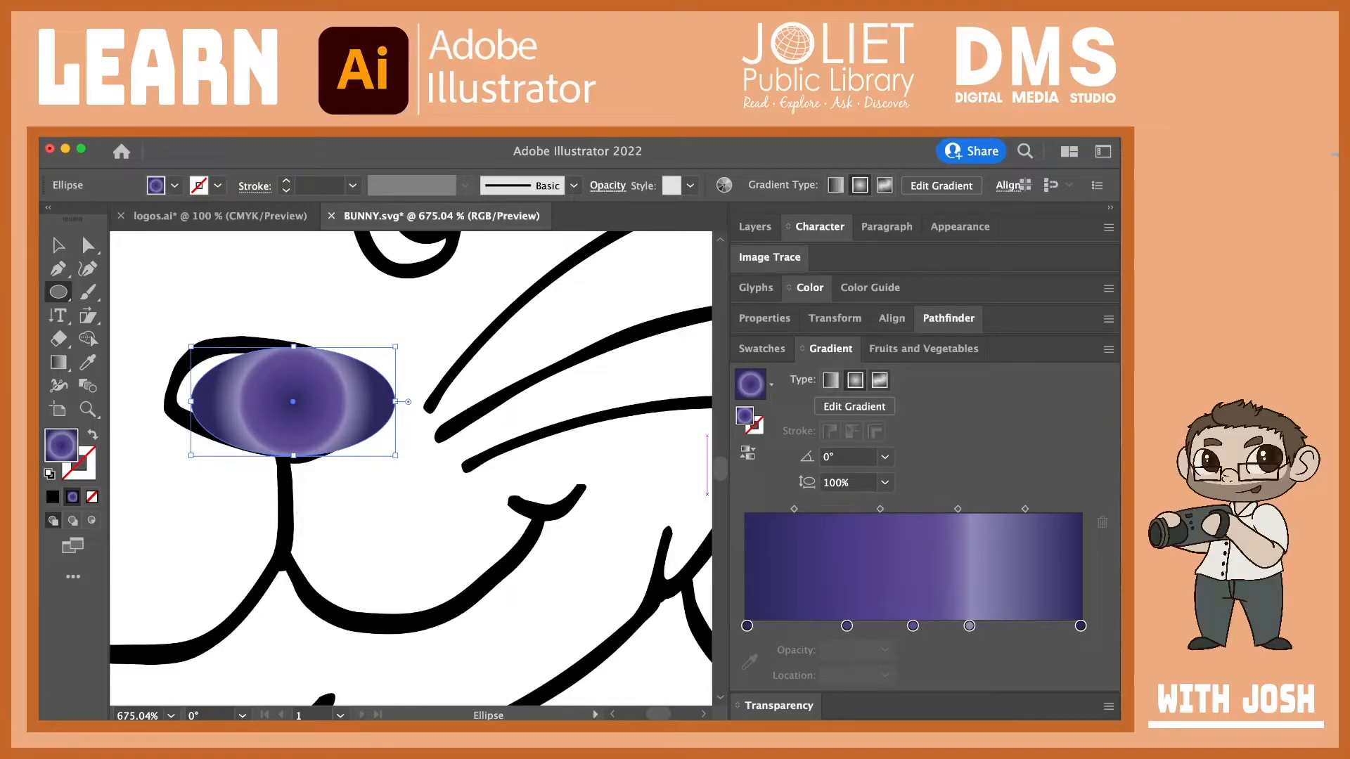
Step: Edit the nose ellipse's radial gradient and remove its light lavender color stop
{"action": "left_click", "coordinate": [855, 406]}
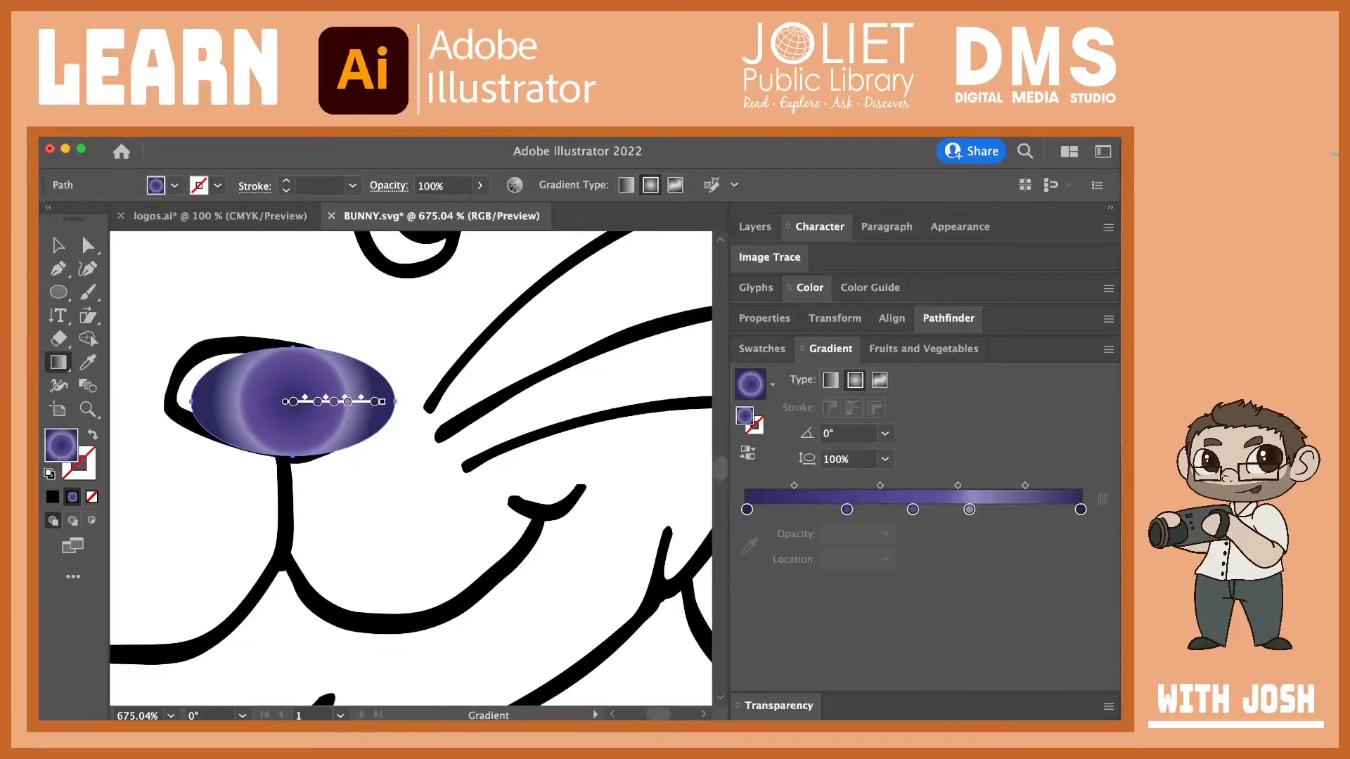
{"action": "left_click_drag", "start_coordinate": [970, 510], "coordinate": [973, 561]}
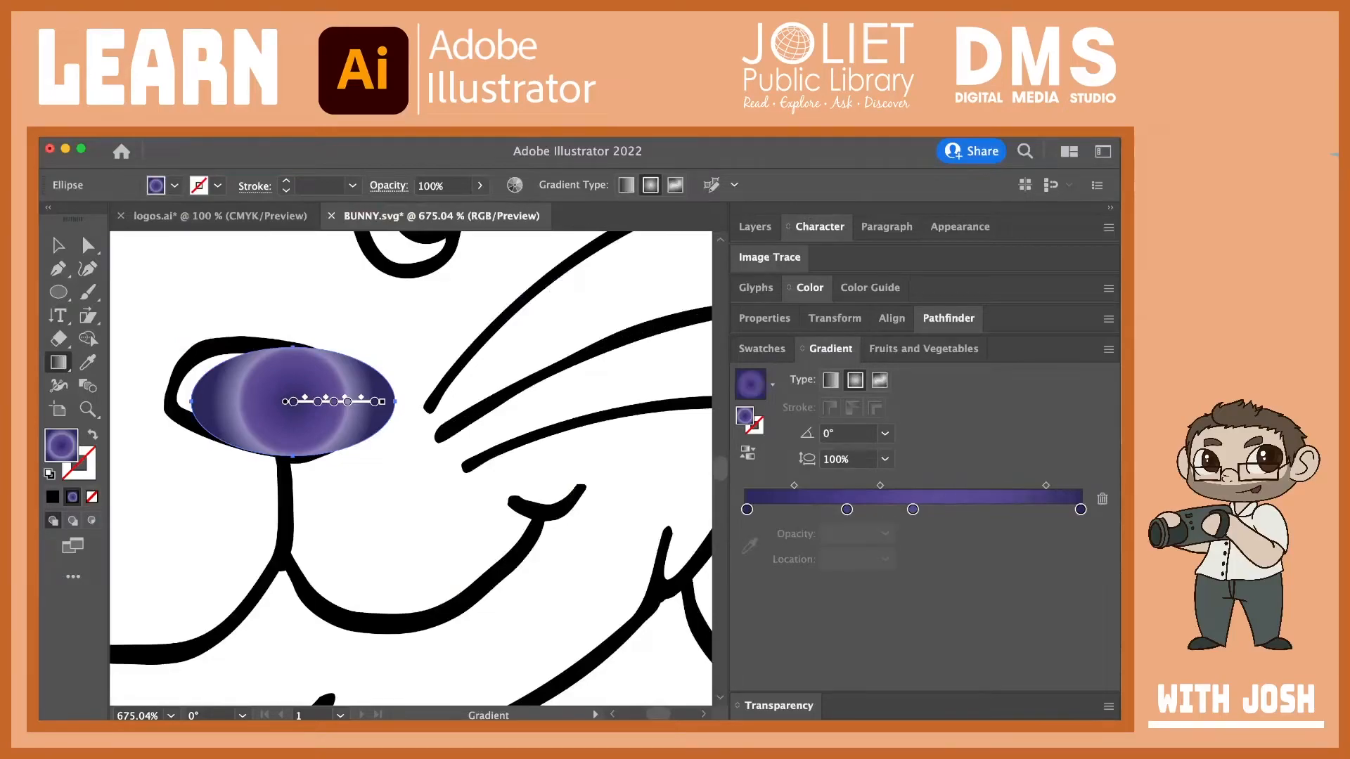
{"action": "key", "text": "v"}
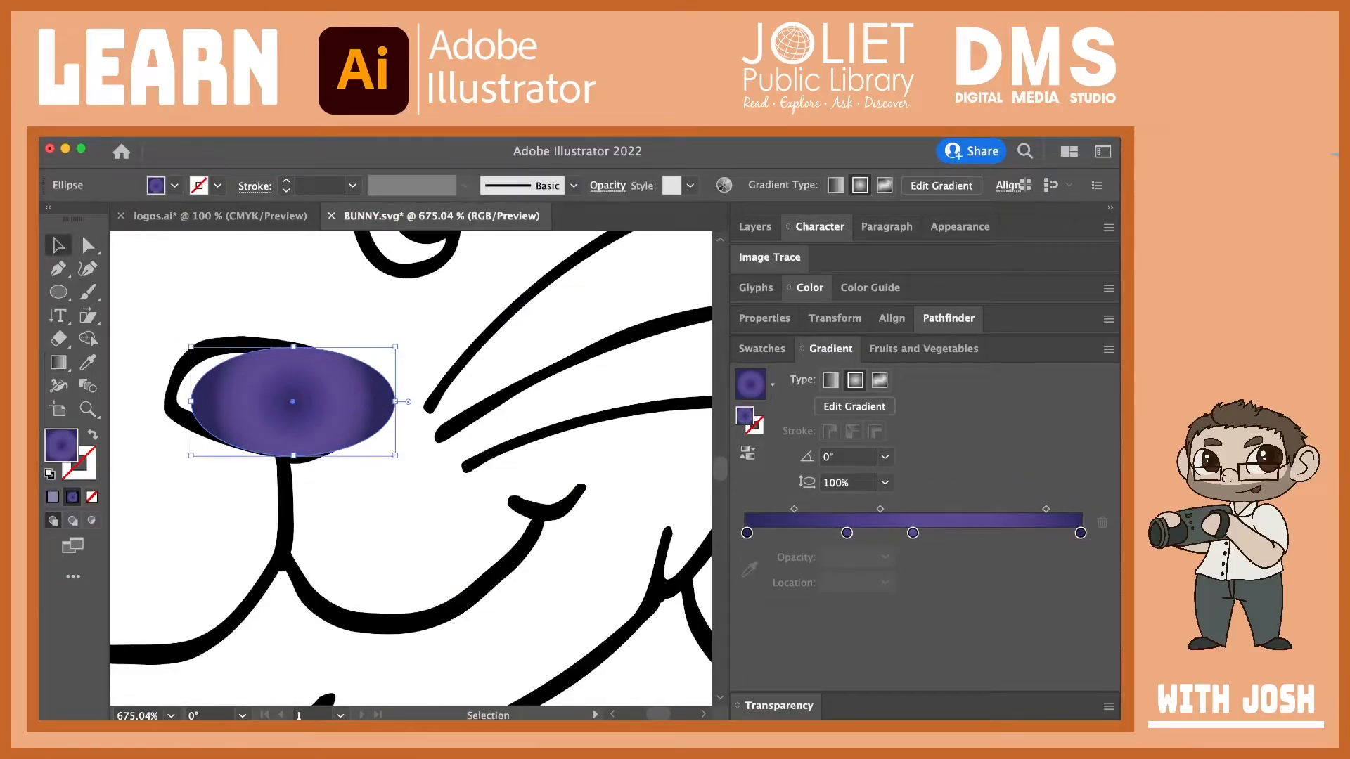
Step: Move the purple ellipse onto the bunny's nose outline and enlarge it at two opposite corners to cover the outline
{"action": "left_click_drag", "start_coordinate": [384, 372], "coordinate": [358, 367]}
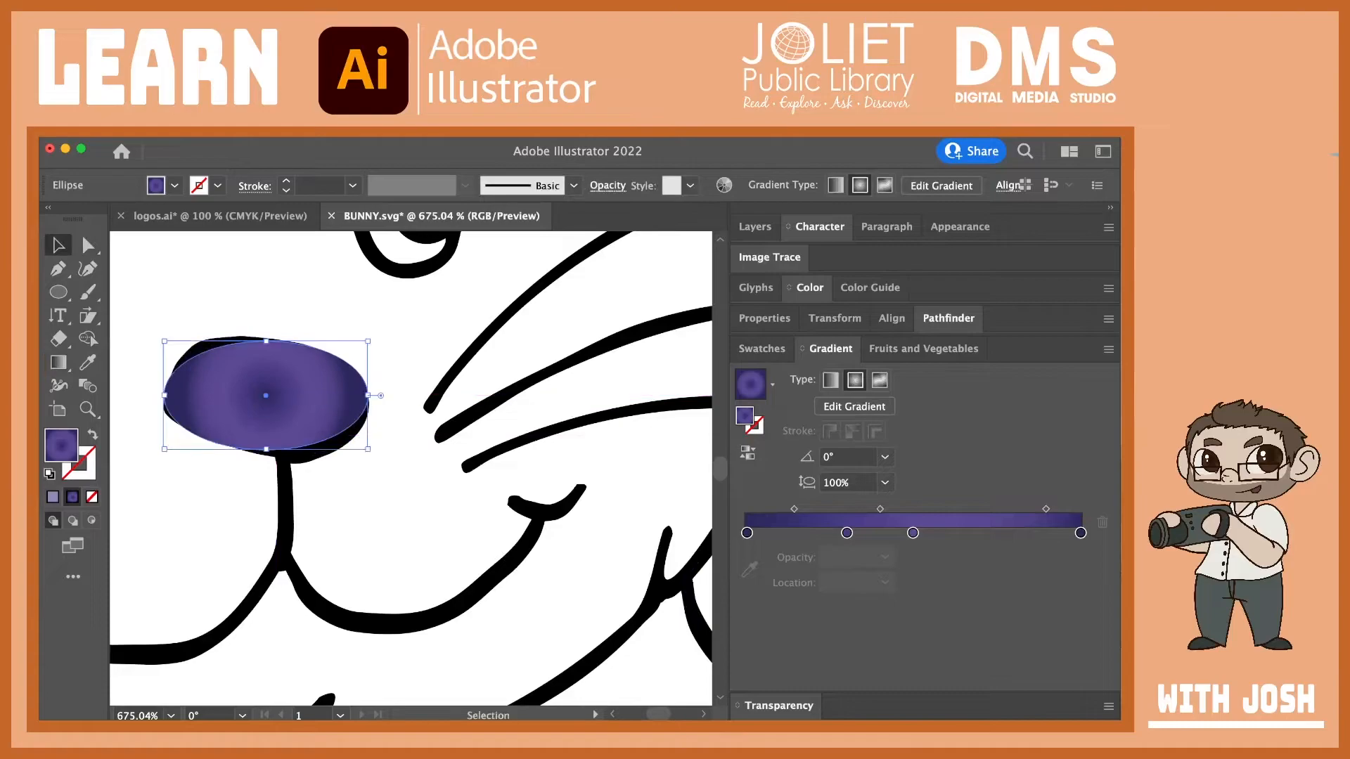
{"action": "left_click_drag", "start_coordinate": [368, 449], "coordinate": [379, 461]}
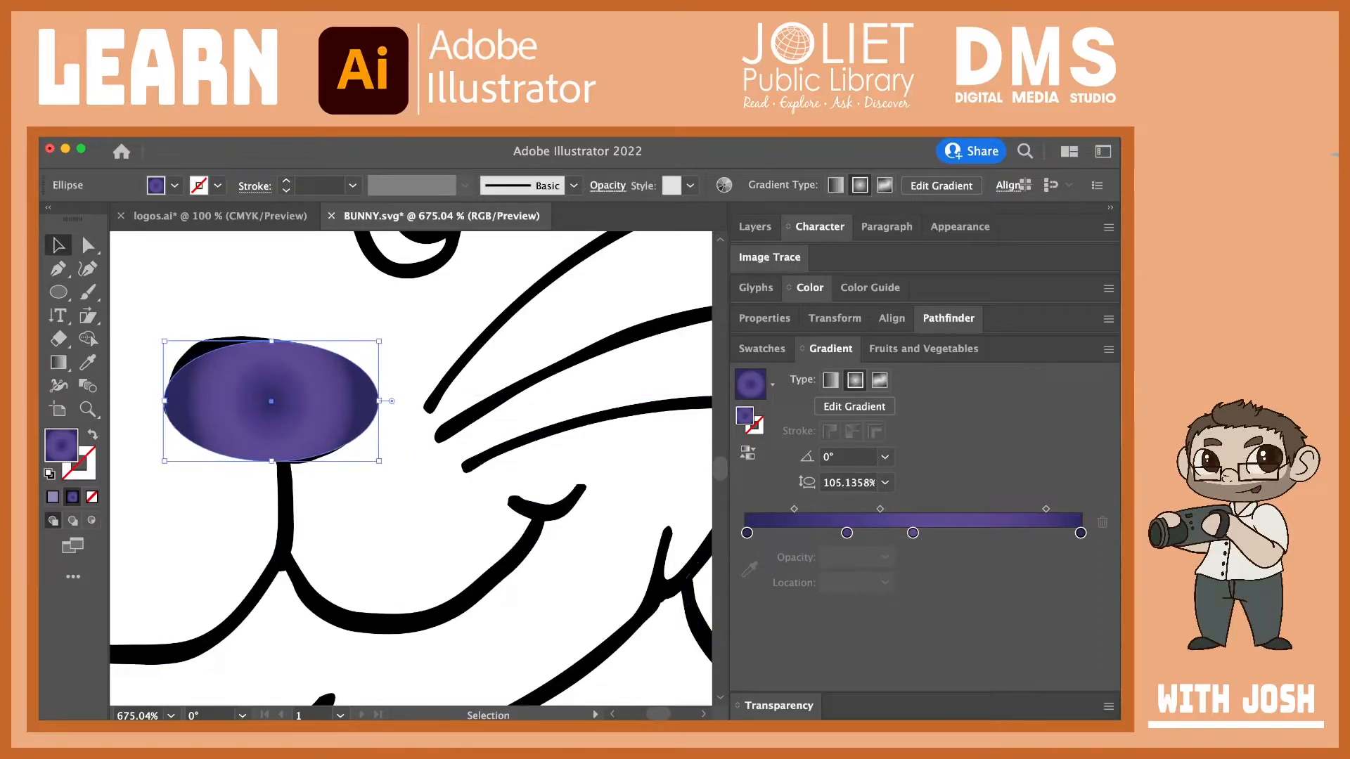
{"action": "left_click_drag", "start_coordinate": [165, 341], "coordinate": [160, 327]}
Step: Examine the purple nose with the ellipse deselected, against the whole bunny at 100% and up close
{"action": "double_click", "coordinate": [88, 409]}
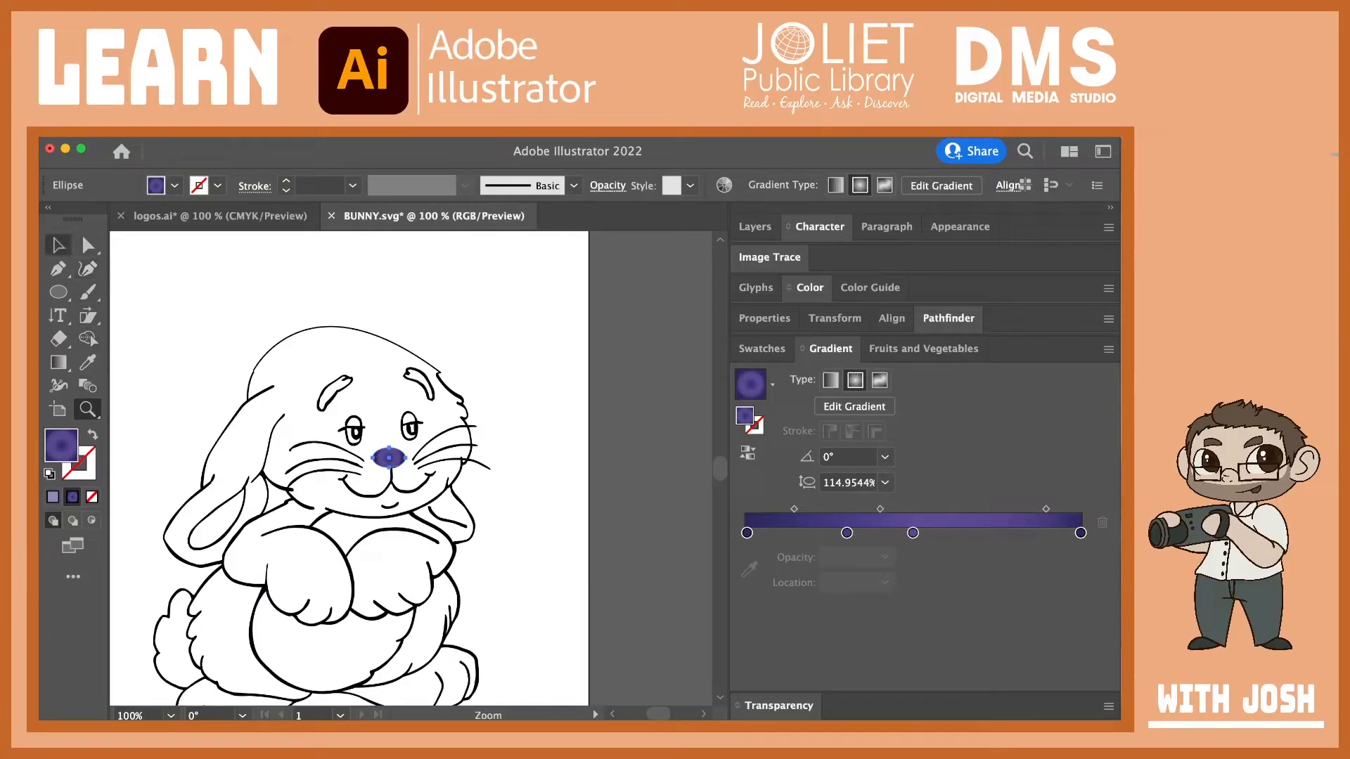
{"action": "left_click", "coordinate": [59, 245]}
{"action": "left_click", "coordinate": [182, 303]}
{"action": "left_click", "coordinate": [87, 409]}
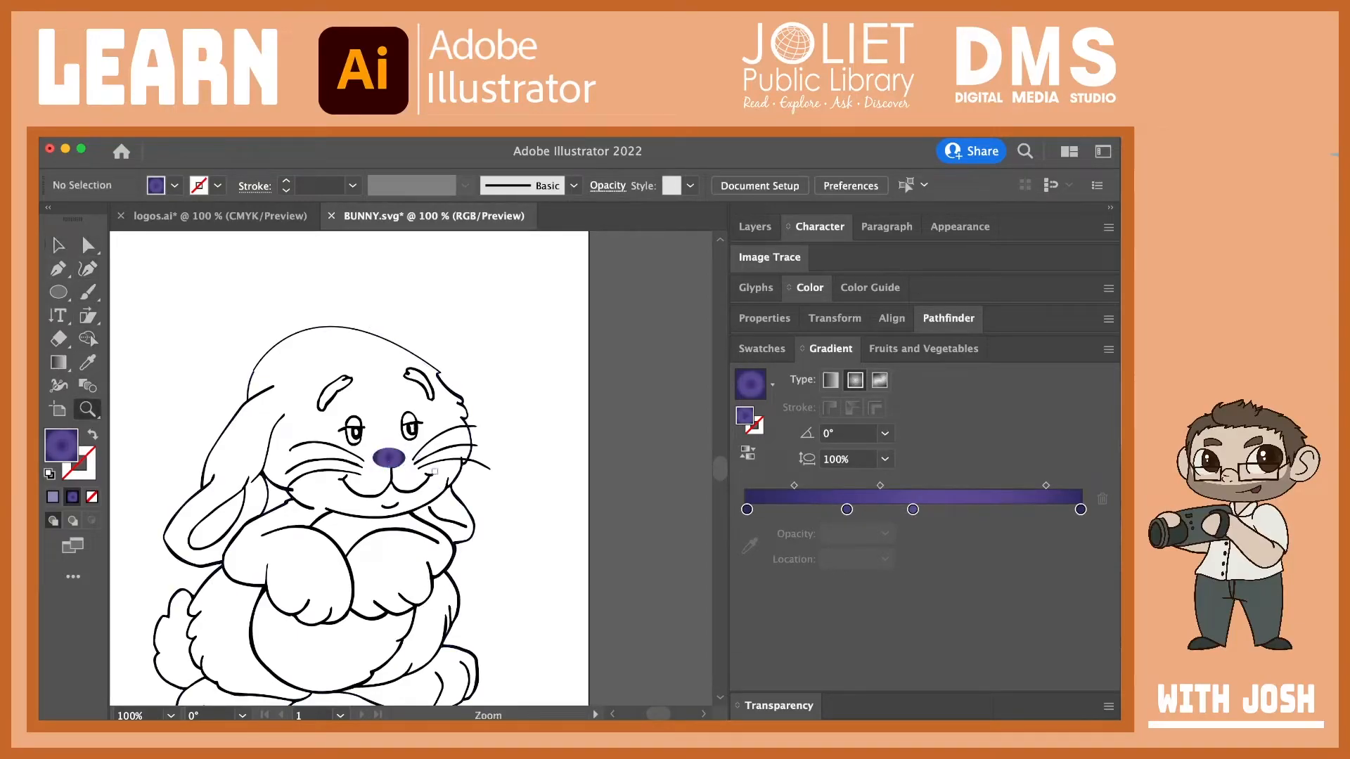
{"action": "left_click", "coordinate": [434, 473]}
{"action": "left_click_drag", "start_coordinate": [440, 535], "coordinate": [343, 456]}
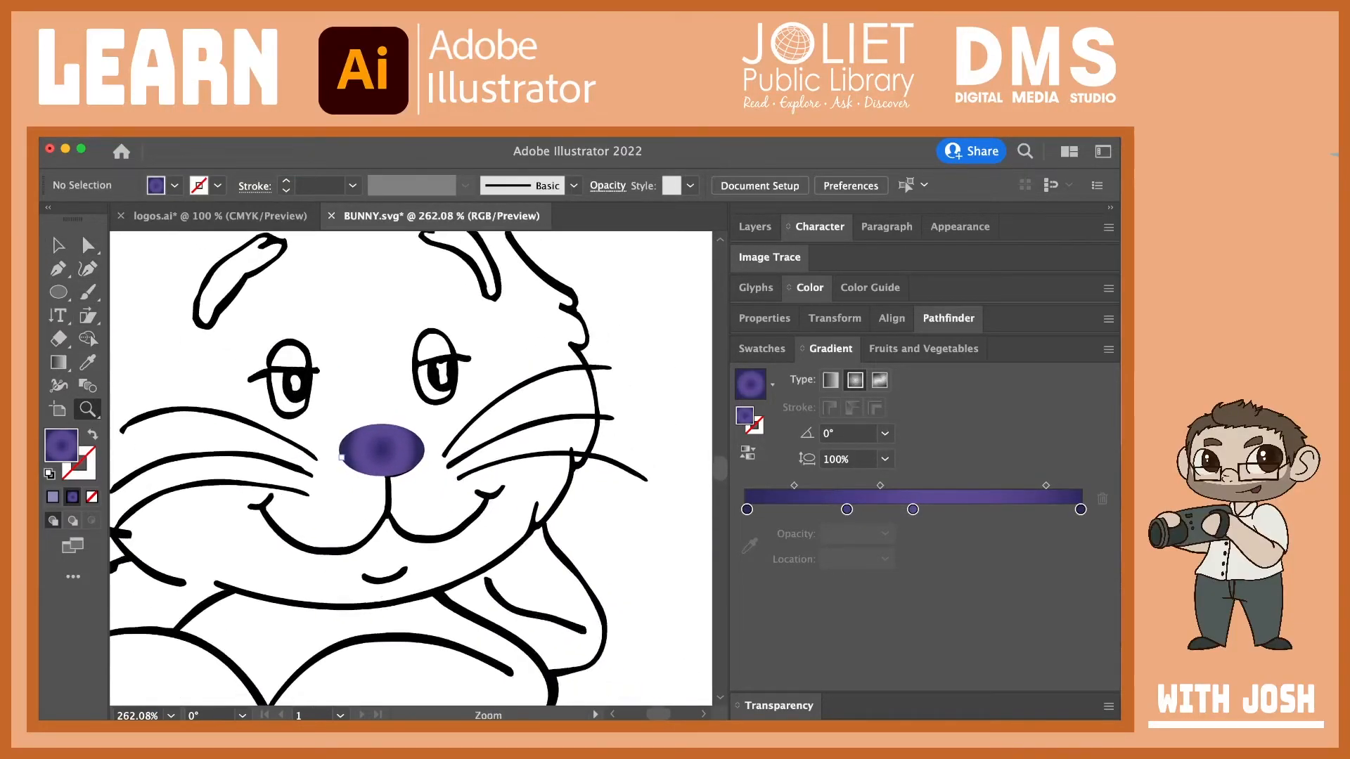
{"action": "left_click", "coordinate": [345, 456]}
Step: Rework the nose ellipse's gradient stops by adding a dark one near the start, removing the end one, and moving the brightest purple one to 93.7678%
{"action": "left_click", "coordinate": [58, 246]}
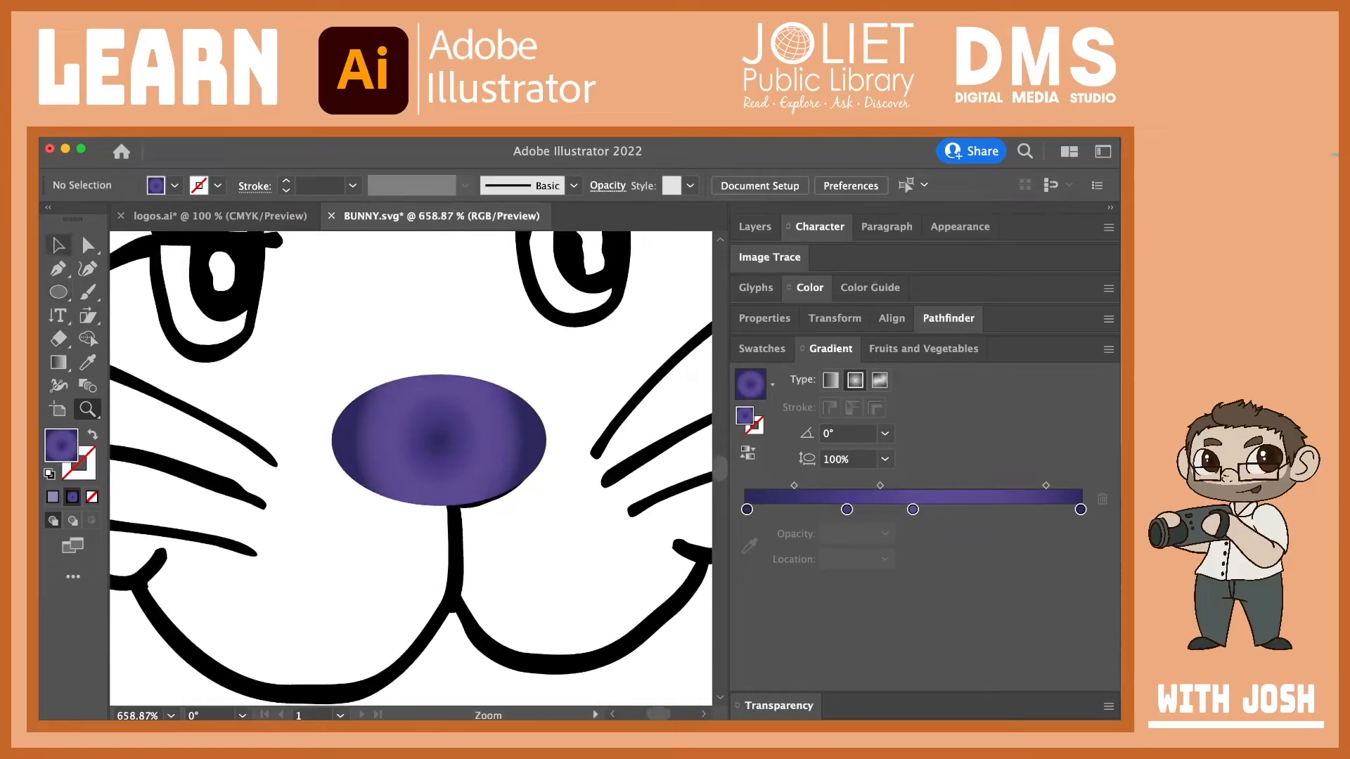
{"action": "left_click", "coordinate": [506, 492]}
{"action": "left_click_drag", "start_coordinate": [752, 533], "coordinate": [789, 533]}
{"action": "left_click_drag", "start_coordinate": [1080, 533], "coordinate": [1033, 562]}
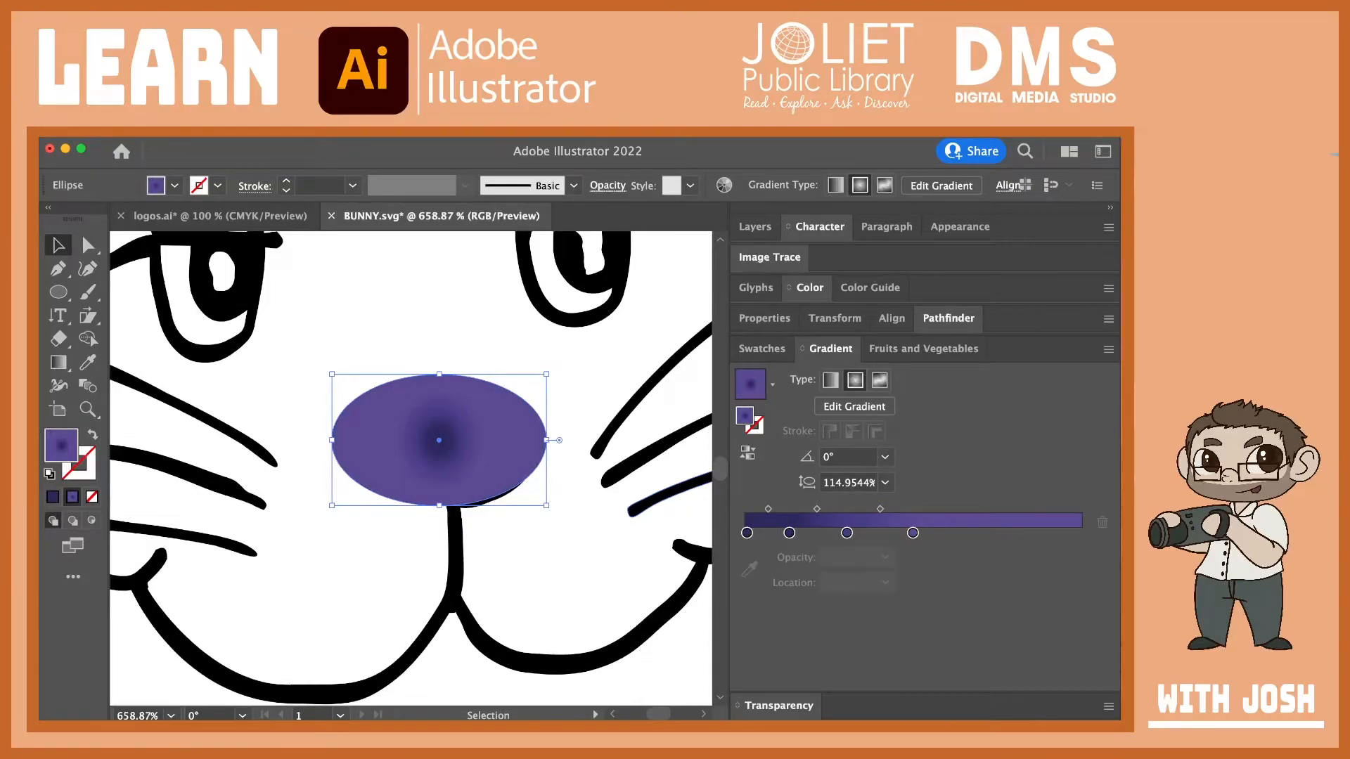
{"action": "left_click_drag", "start_coordinate": [913, 533], "coordinate": [1060, 533]}
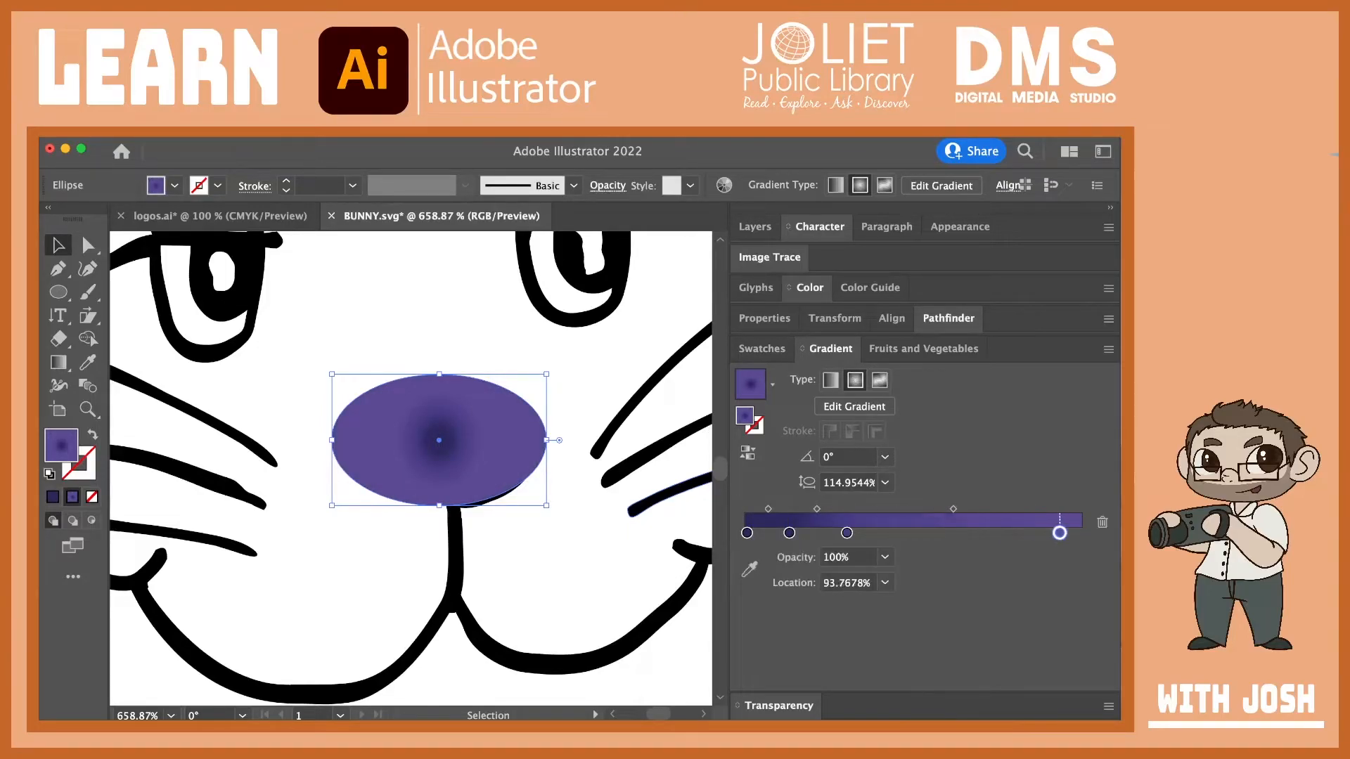
Step: Move the nose gradient's third stop to 69.8292% and the second, dark stop to near the middle, and deselect the ellipse at 100% zoom
{"action": "left_click_drag", "start_coordinate": [846, 533], "coordinate": [936, 533]}
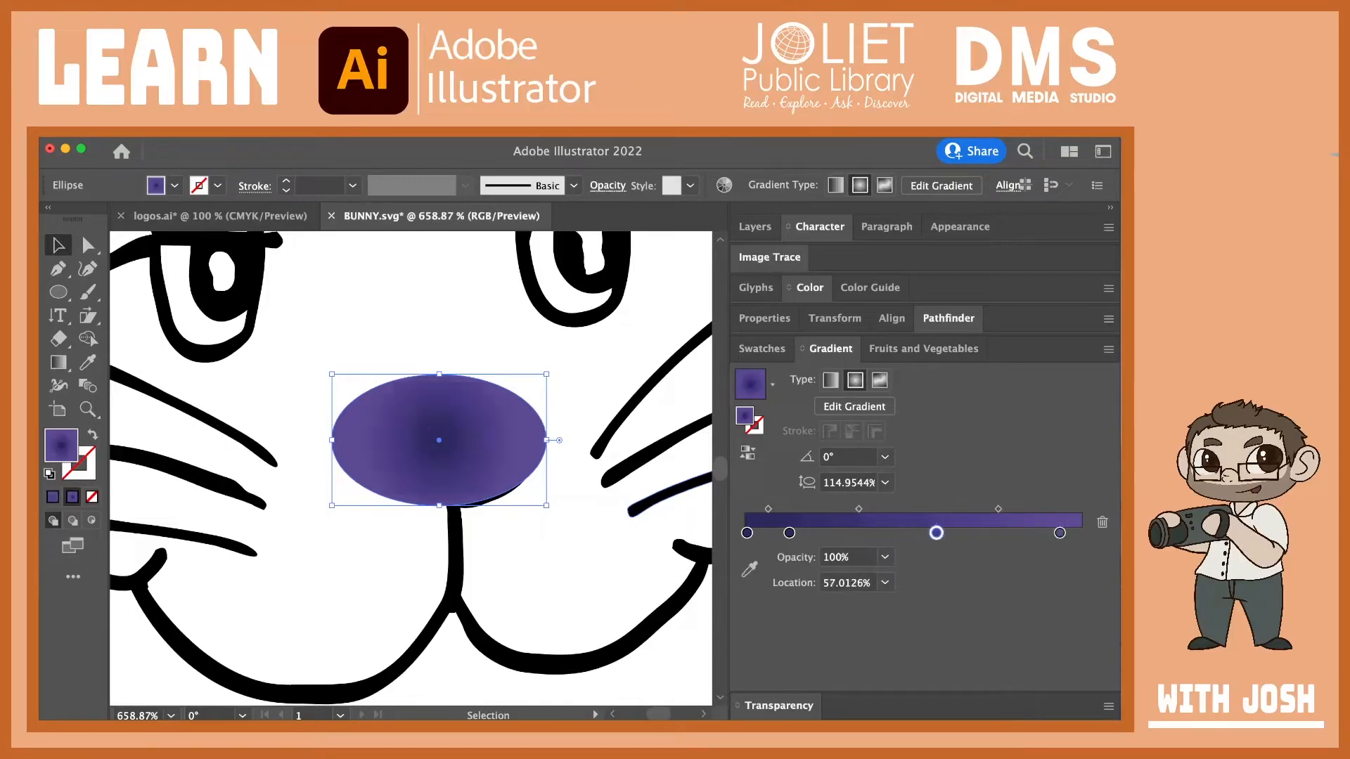
{"action": "left_click_drag", "start_coordinate": [789, 533], "coordinate": [979, 533]}
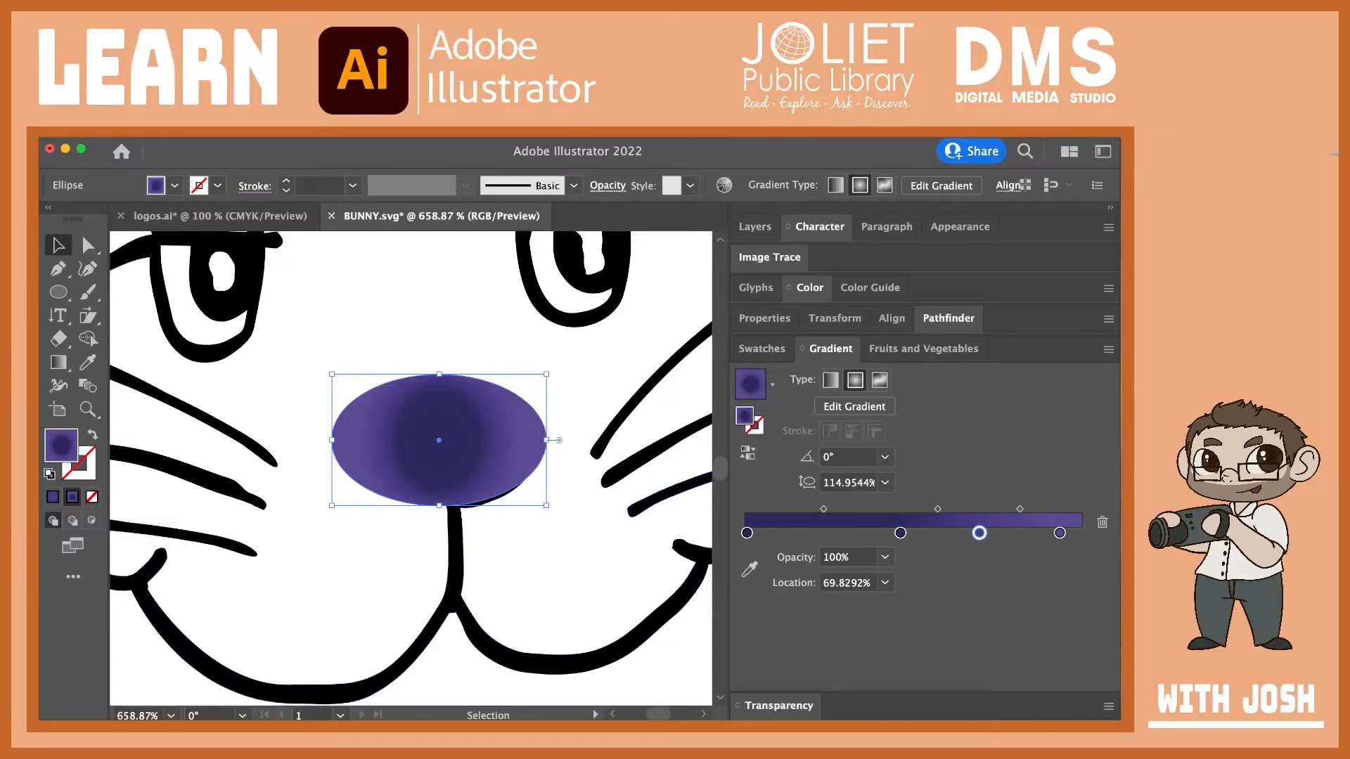
{"action": "double_click", "coordinate": [87, 409]}
{"action": "left_click", "coordinate": [59, 245]}
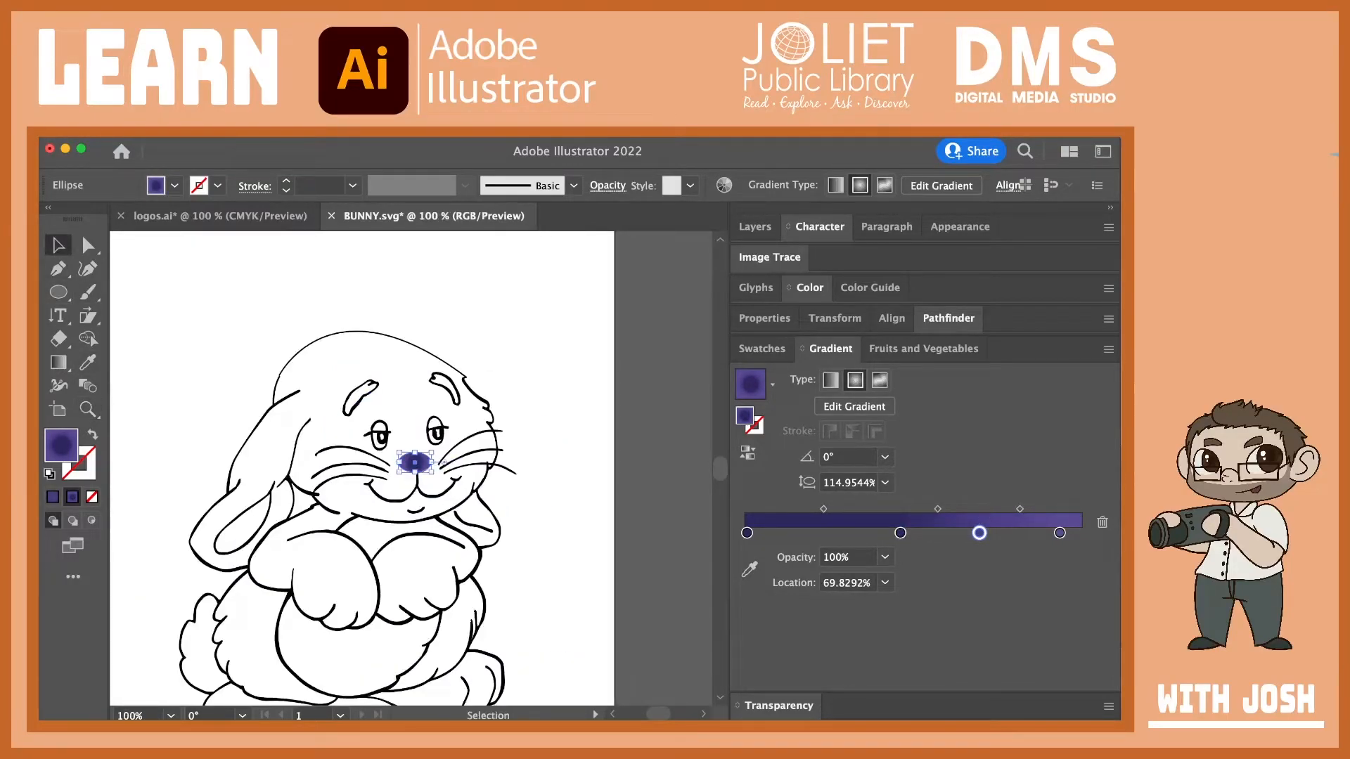
{"action": "left_click", "coordinate": [185, 302]}
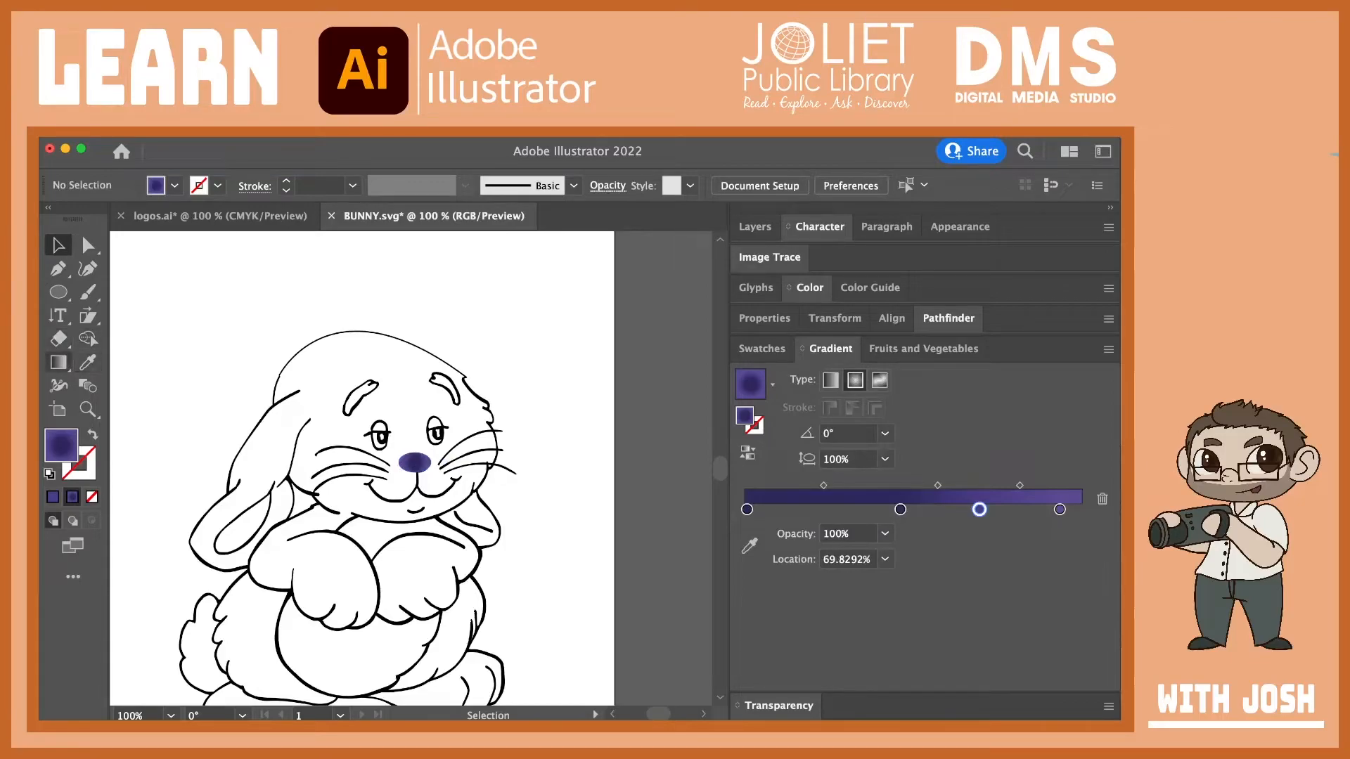
Step: Draw a rectangle in the empty area above and left of the bunny's head and fill it solid red
{"action": "left_click", "coordinate": [59, 362]}
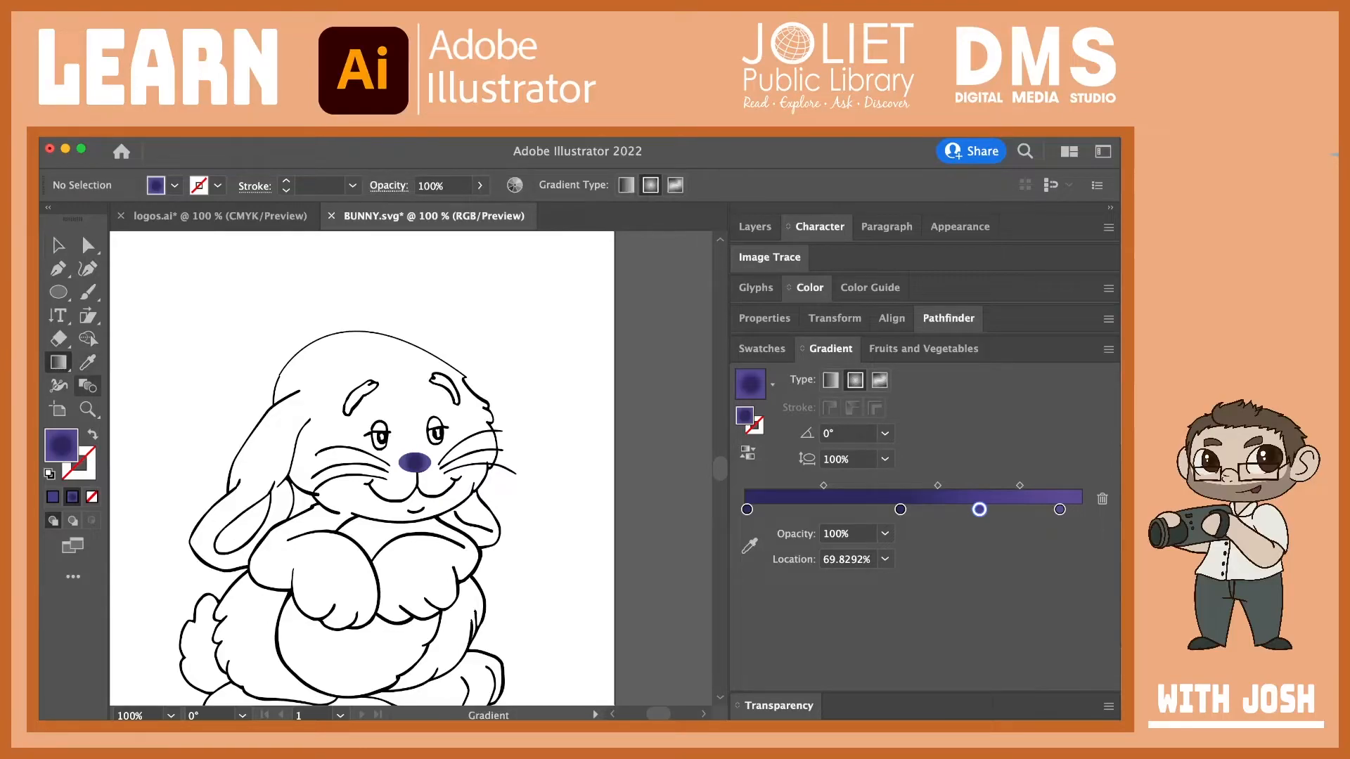
{"action": "key", "text": "v"}
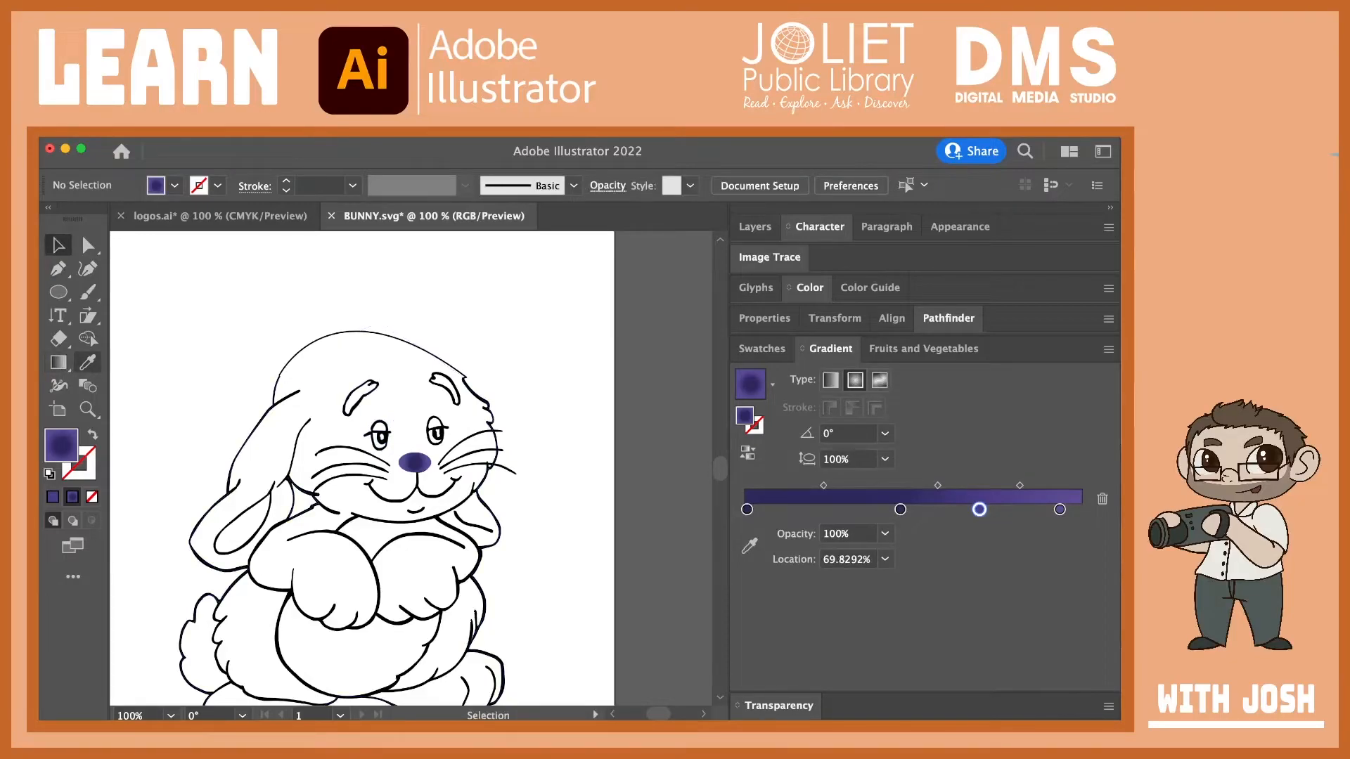
{"action": "left_click", "coordinate": [59, 292]}
{"action": "key", "text": "m"}
{"action": "left_click_drag", "start_coordinate": [160, 263], "coordinate": [254, 362]}
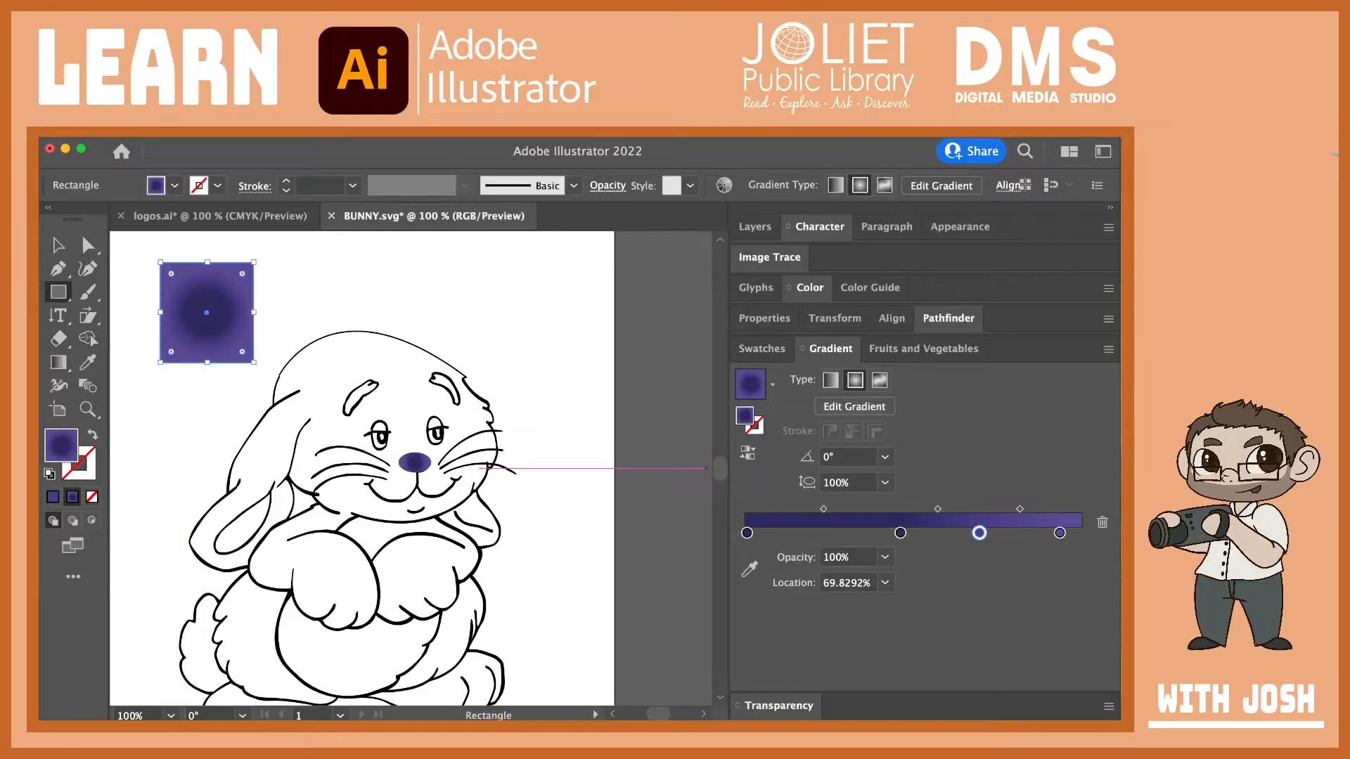
{"action": "key", "text": "i"}
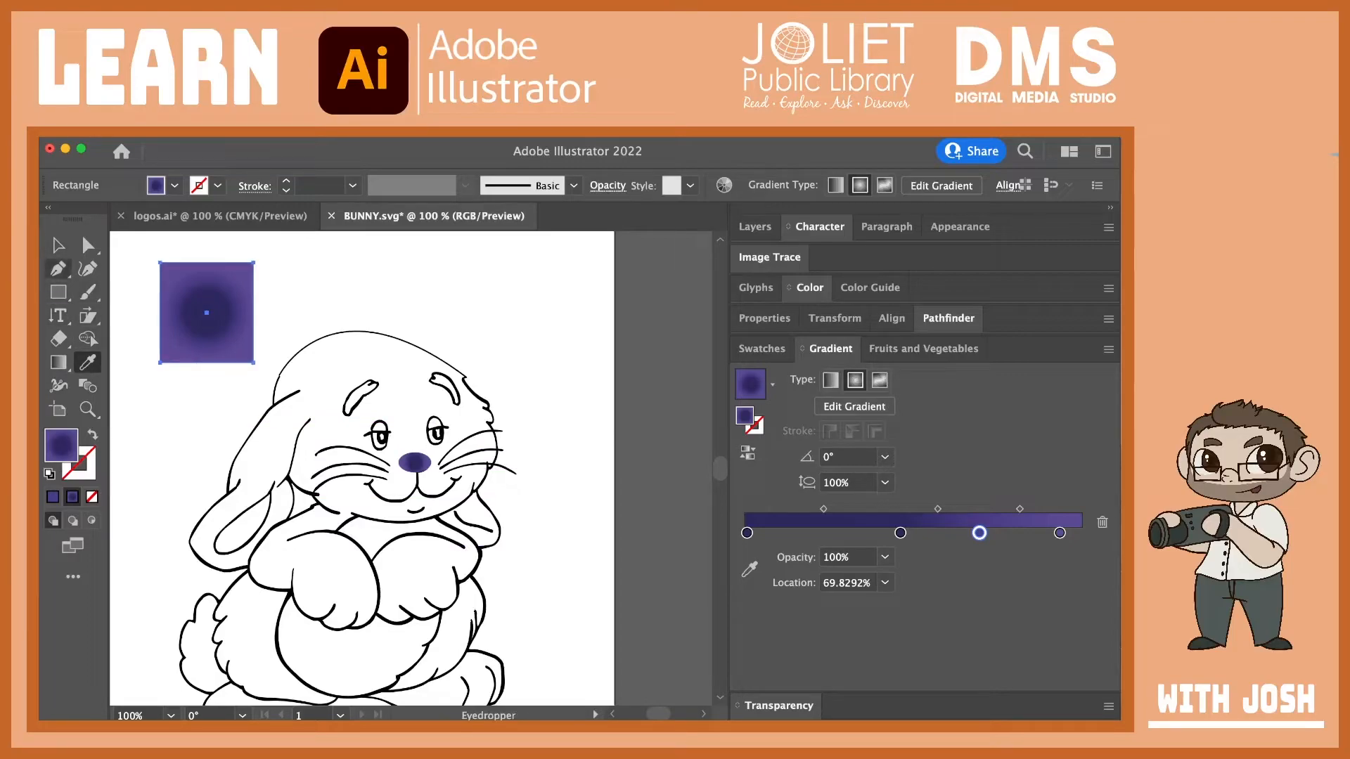
{"action": "key", "text": "v"}
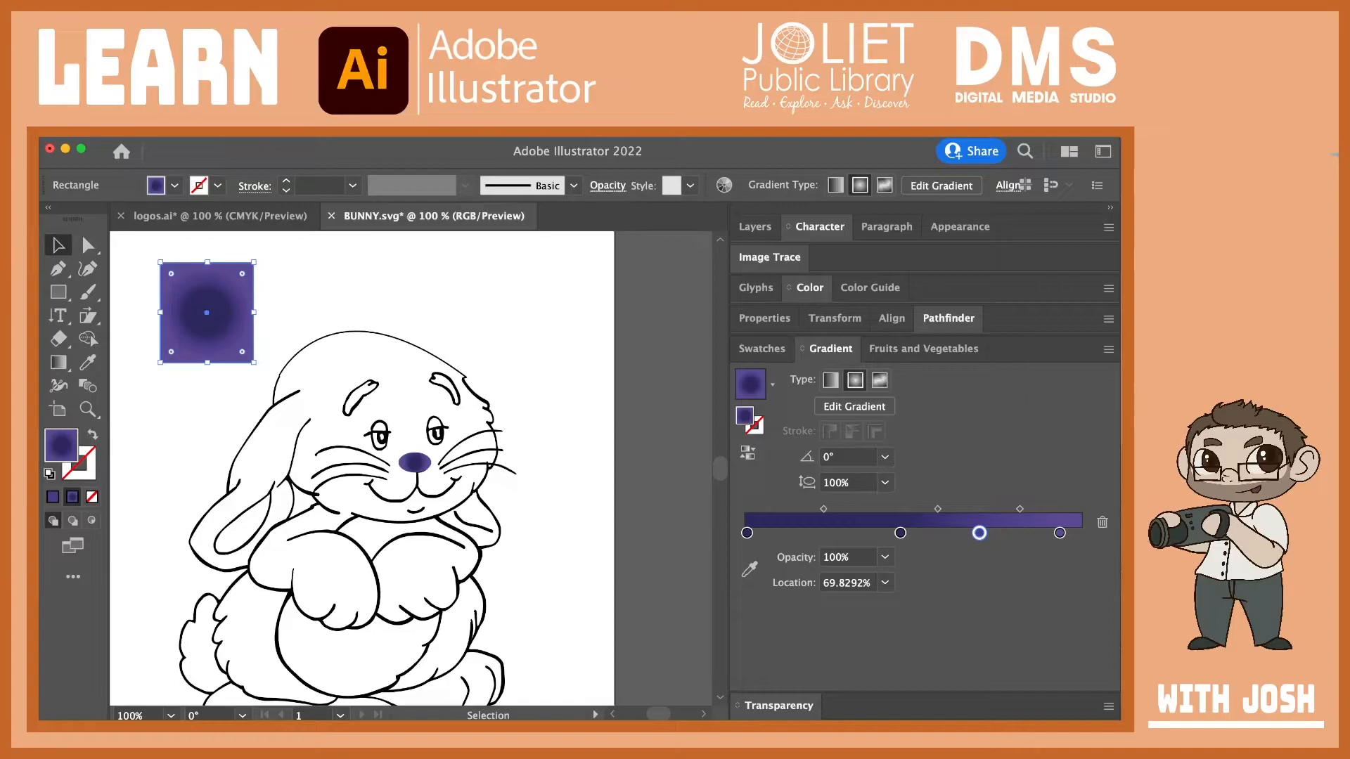
{"action": "key", "text": "super+z"}
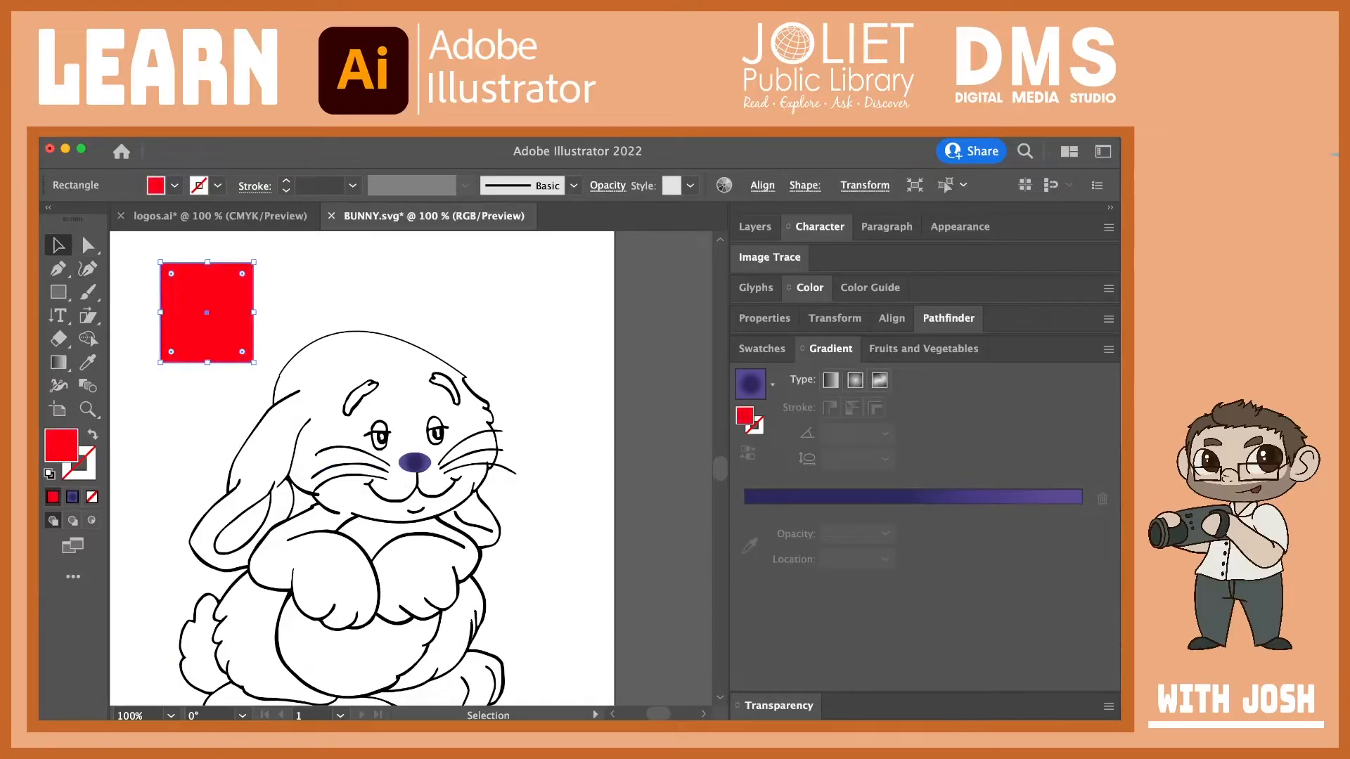
Step: Duplicate the red rectangle to its right, fill the copy blue, and move it closer to the red one
{"action": "left_click_drag", "start_coordinate": [207, 312], "coordinate": [364, 312]}
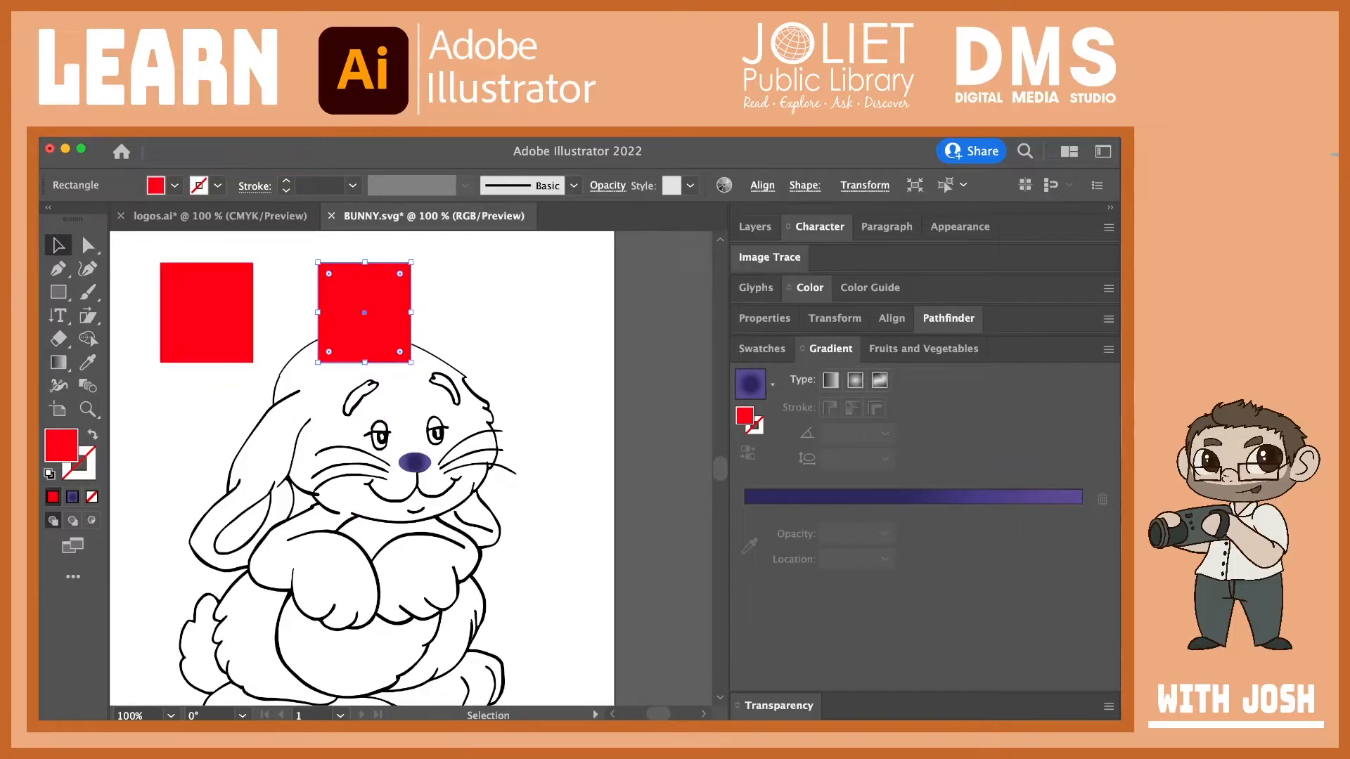
{"action": "left_click", "coordinate": [270, 210]}
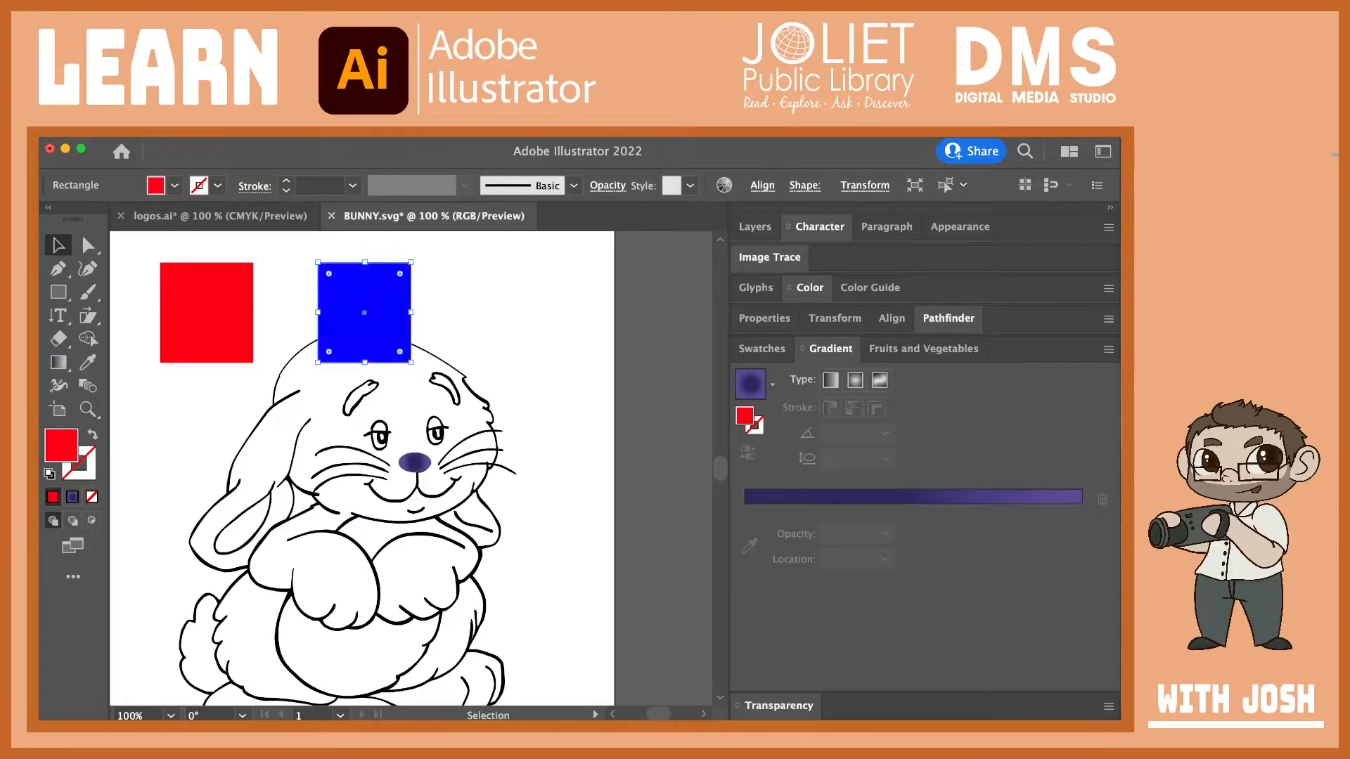
{"action": "left_click", "coordinate": [534, 338]}
{"action": "left_click_drag", "start_coordinate": [364, 312], "coordinate": [318, 309]}
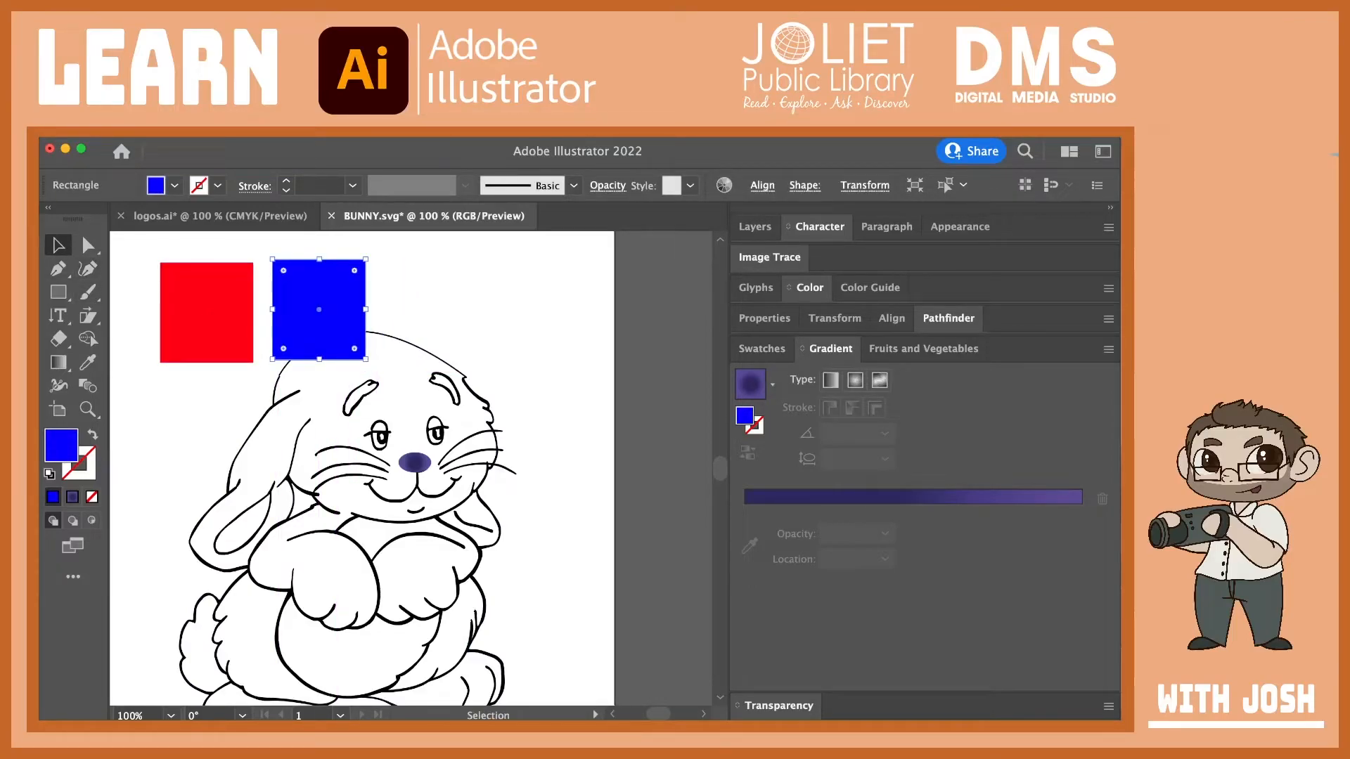
{"action": "left_click", "coordinate": [207, 312]}
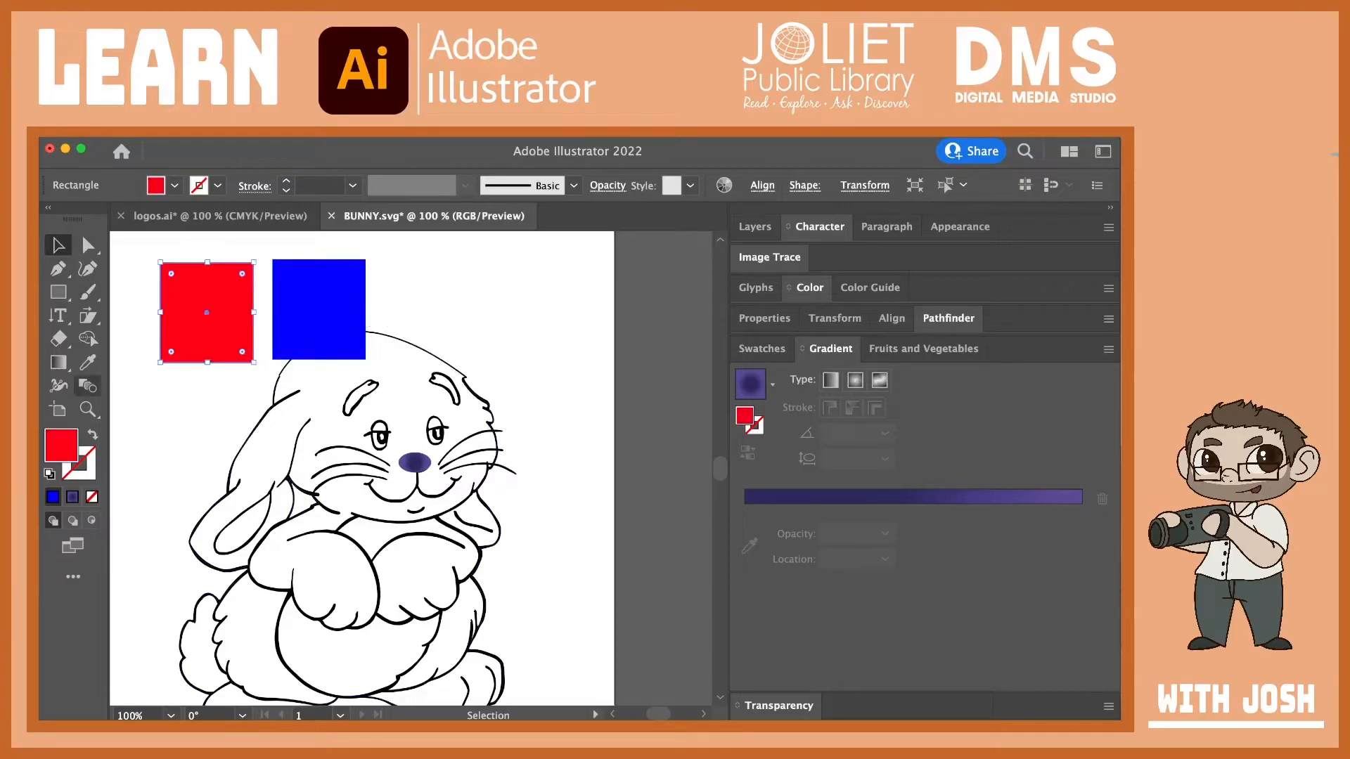
{"action": "key", "text": "i"}
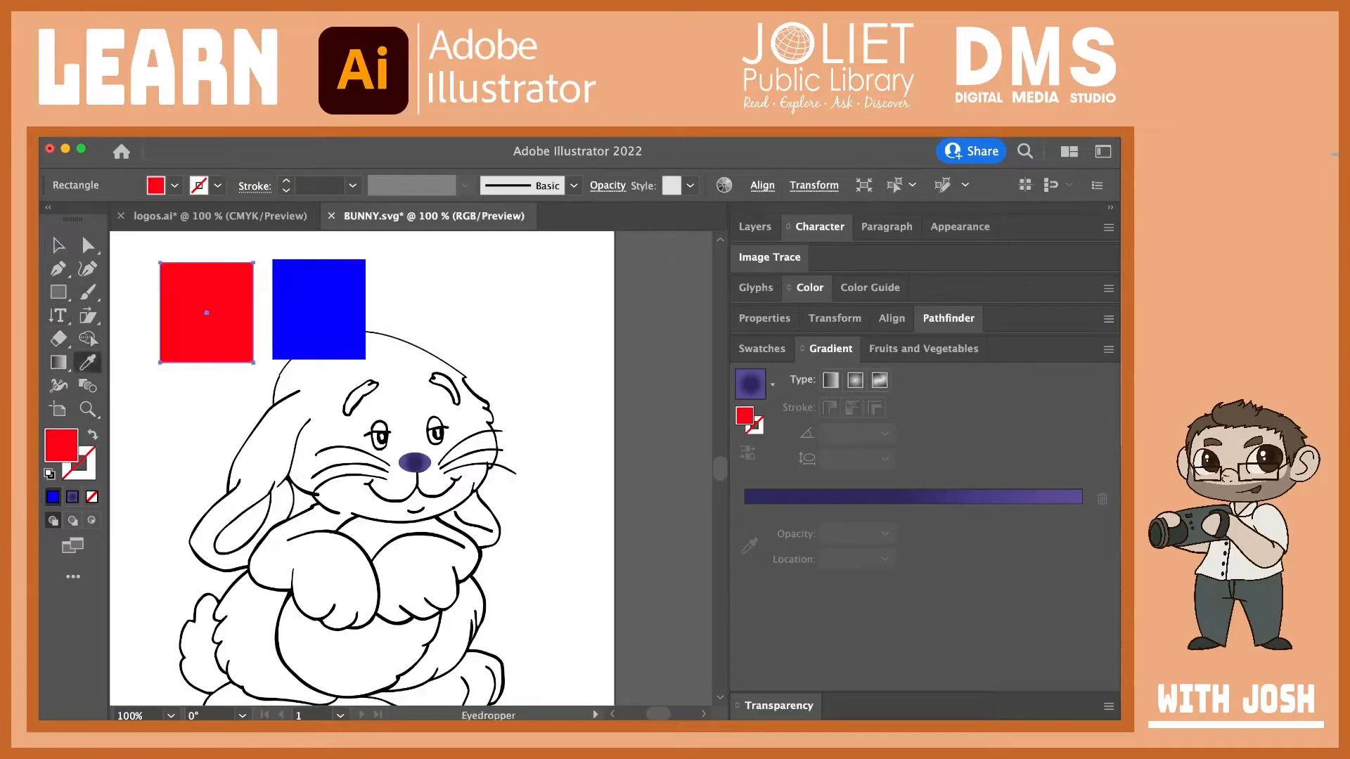
{"action": "left_click", "coordinate": [58, 245]}
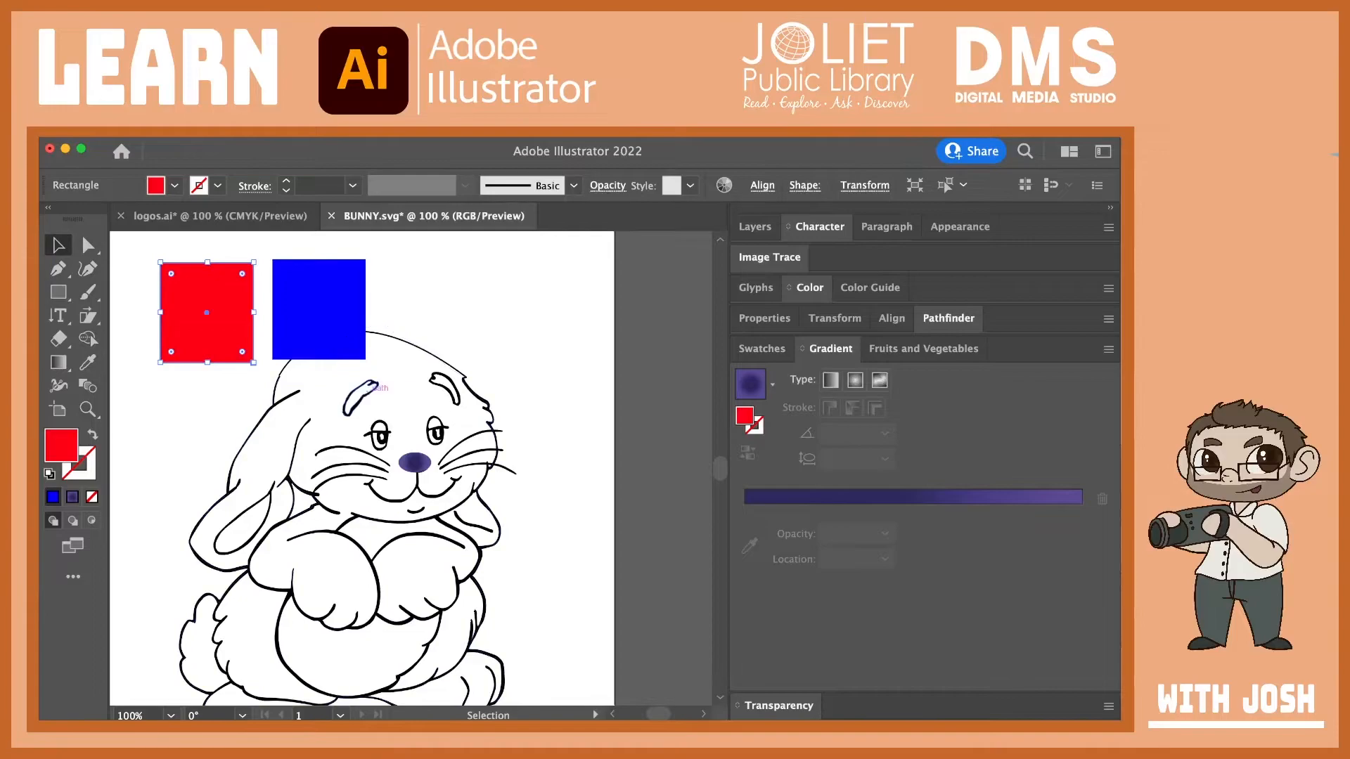
Step: Color the curved path on top of the bunny's head with the red rectangle's color as its stroke, leaving no fill
{"action": "left_click", "coordinate": [422, 351]}
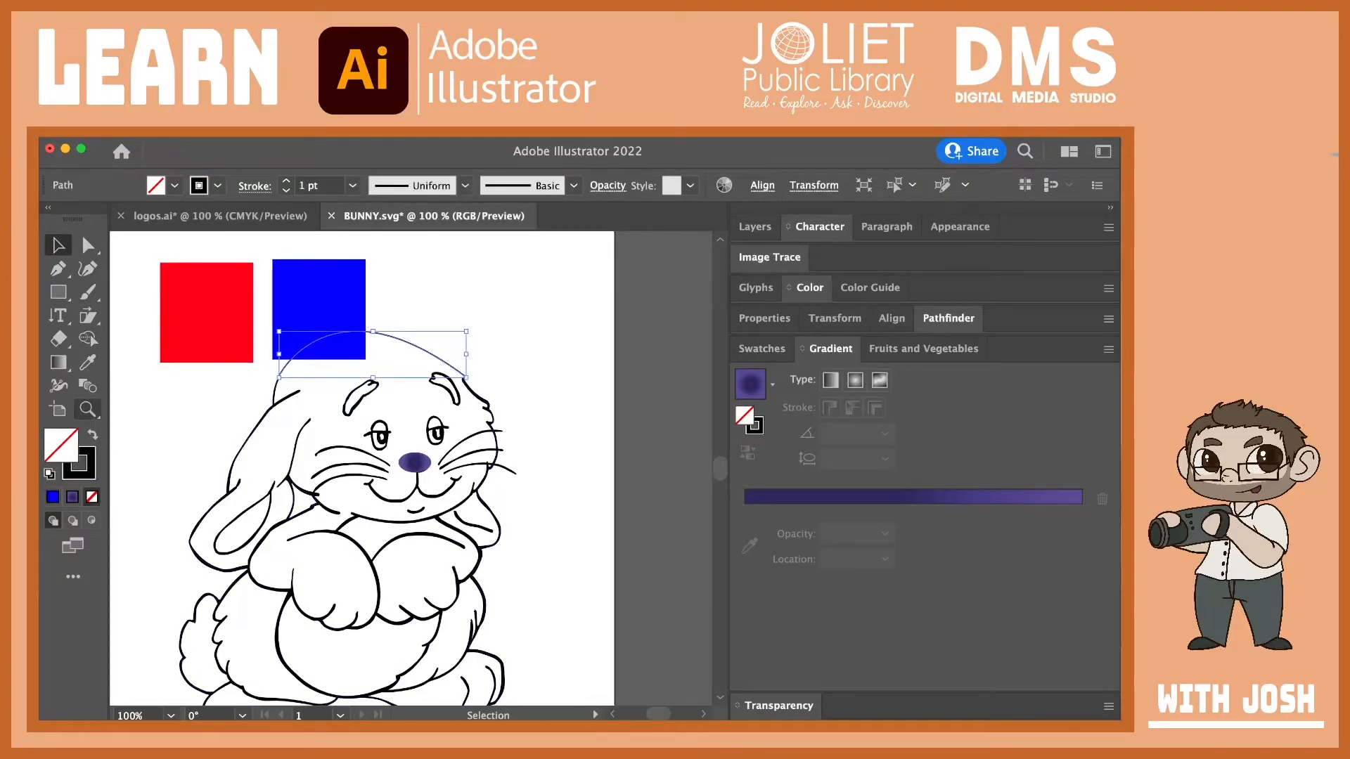
{"action": "left_click", "coordinate": [87, 362]}
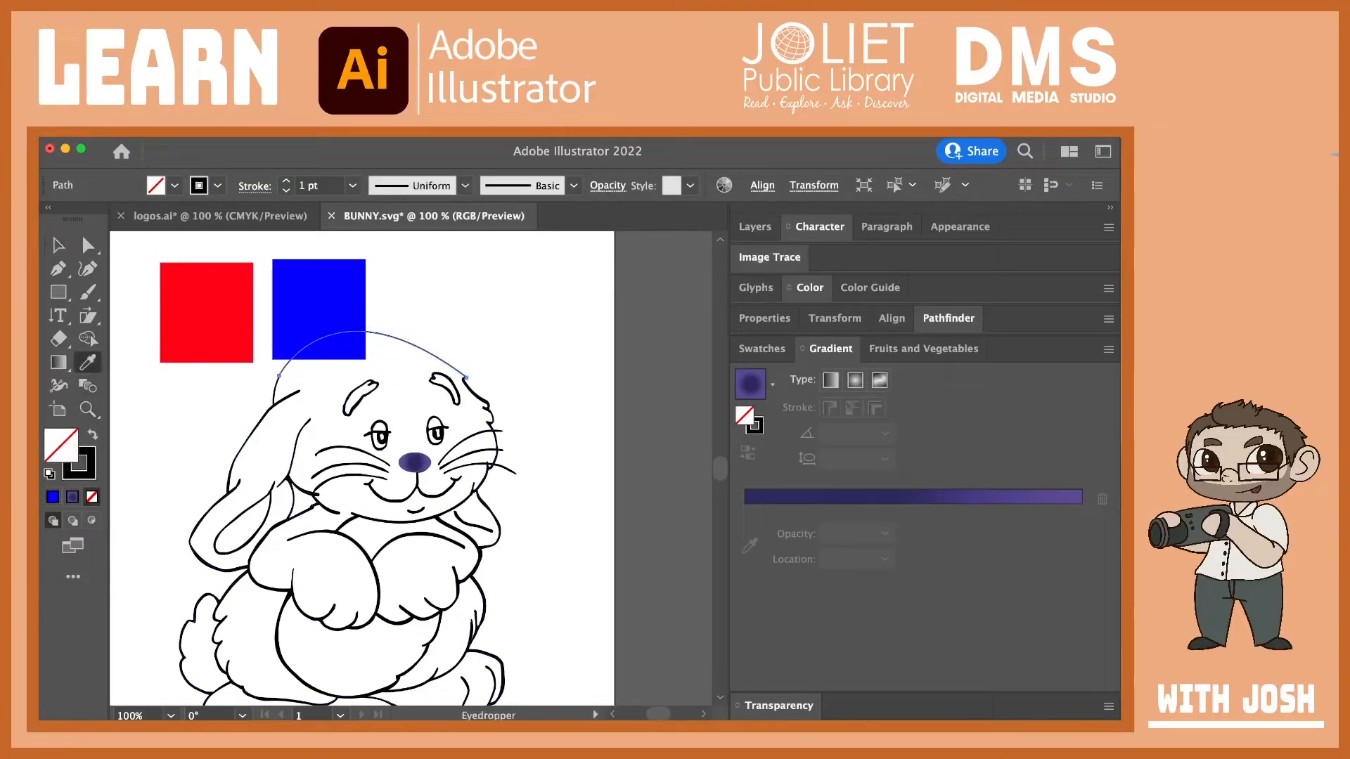
{"action": "left_click", "coordinate": [211, 313]}
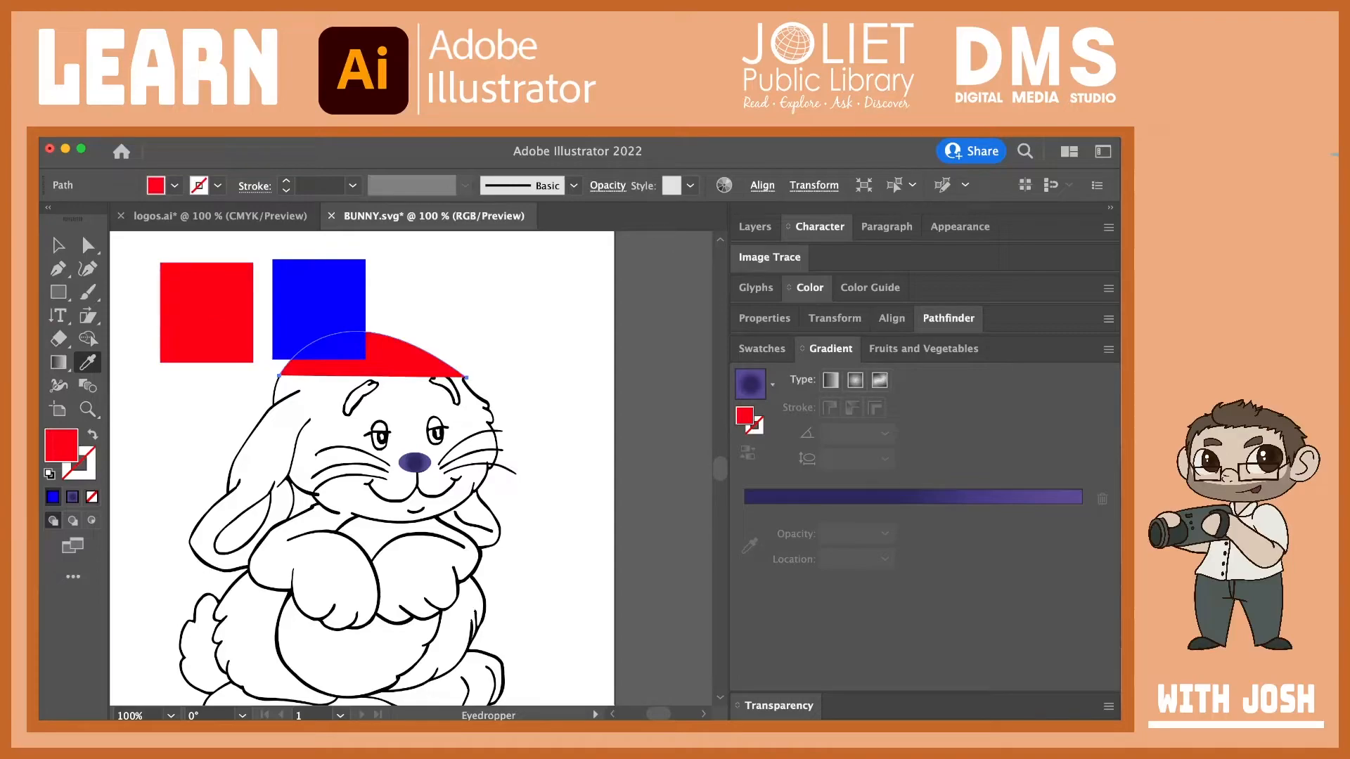
{"action": "key", "text": "super+z"}
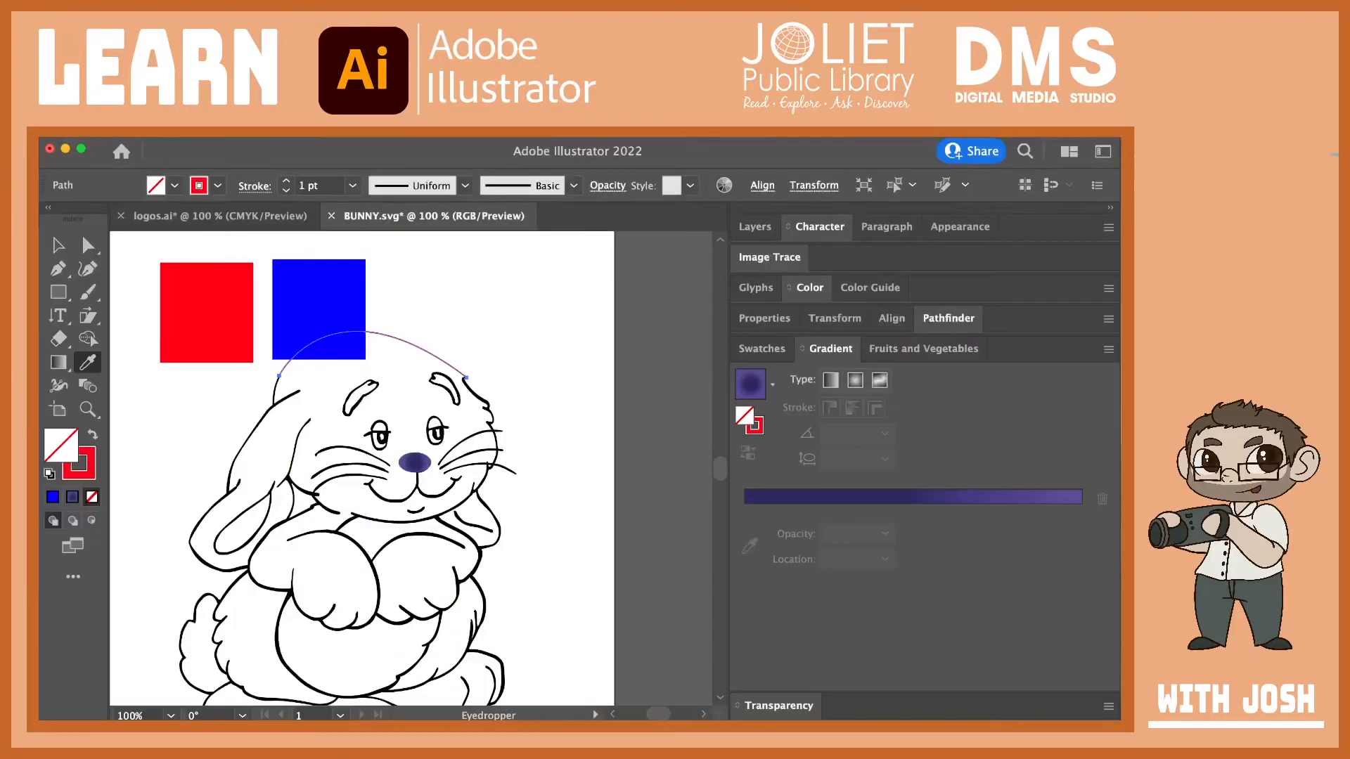
{"action": "key", "text": "v"}
{"action": "left_click", "coordinate": [470, 315]}
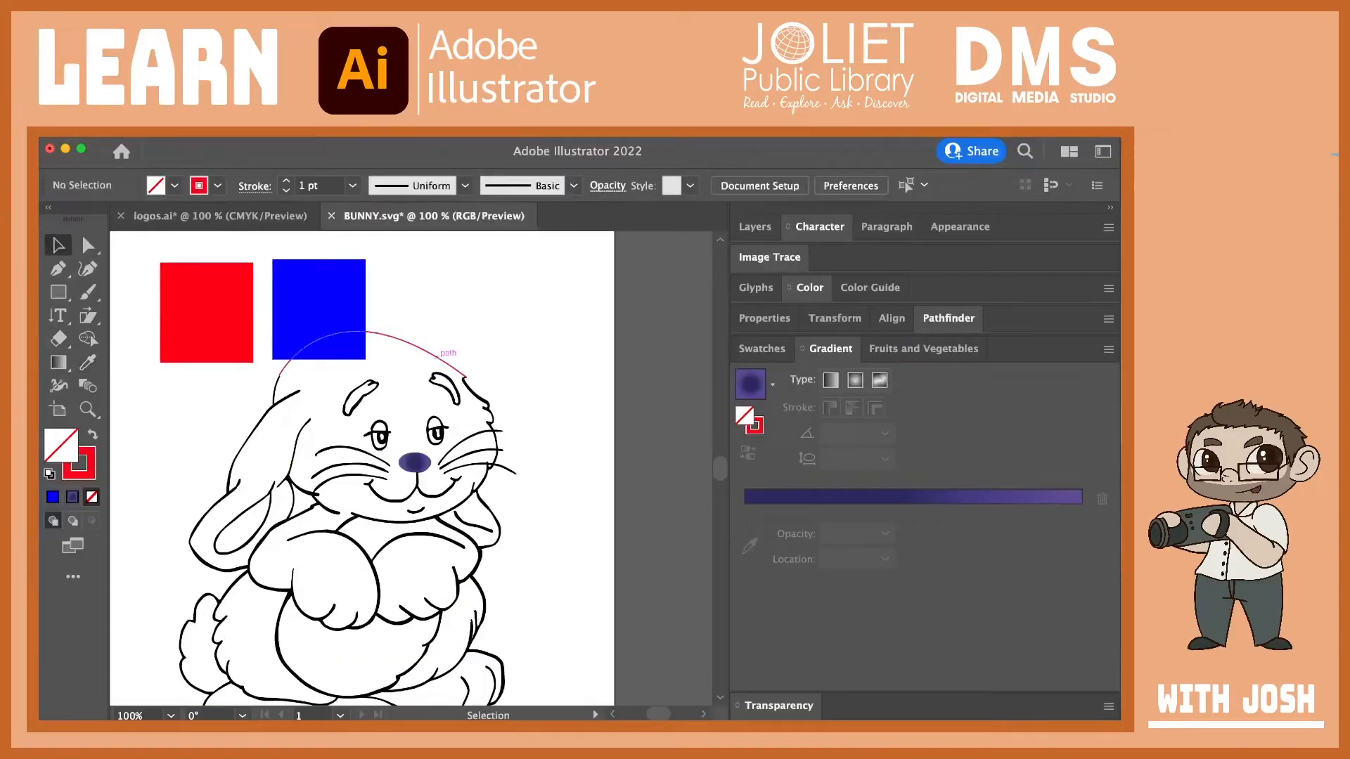
Step: Thicken the red head curve's stroke to 5 pt and reduce it to 3 pt
{"action": "left_click", "coordinate": [437, 357]}
{"action": "left_click", "coordinate": [286, 180]}
{"action": "left_click", "coordinate": [286, 181]}
{"action": "left_click", "coordinate": [286, 181]}
{"action": "left_click", "coordinate": [286, 180]}
{"action": "left_click", "coordinate": [437, 291]}
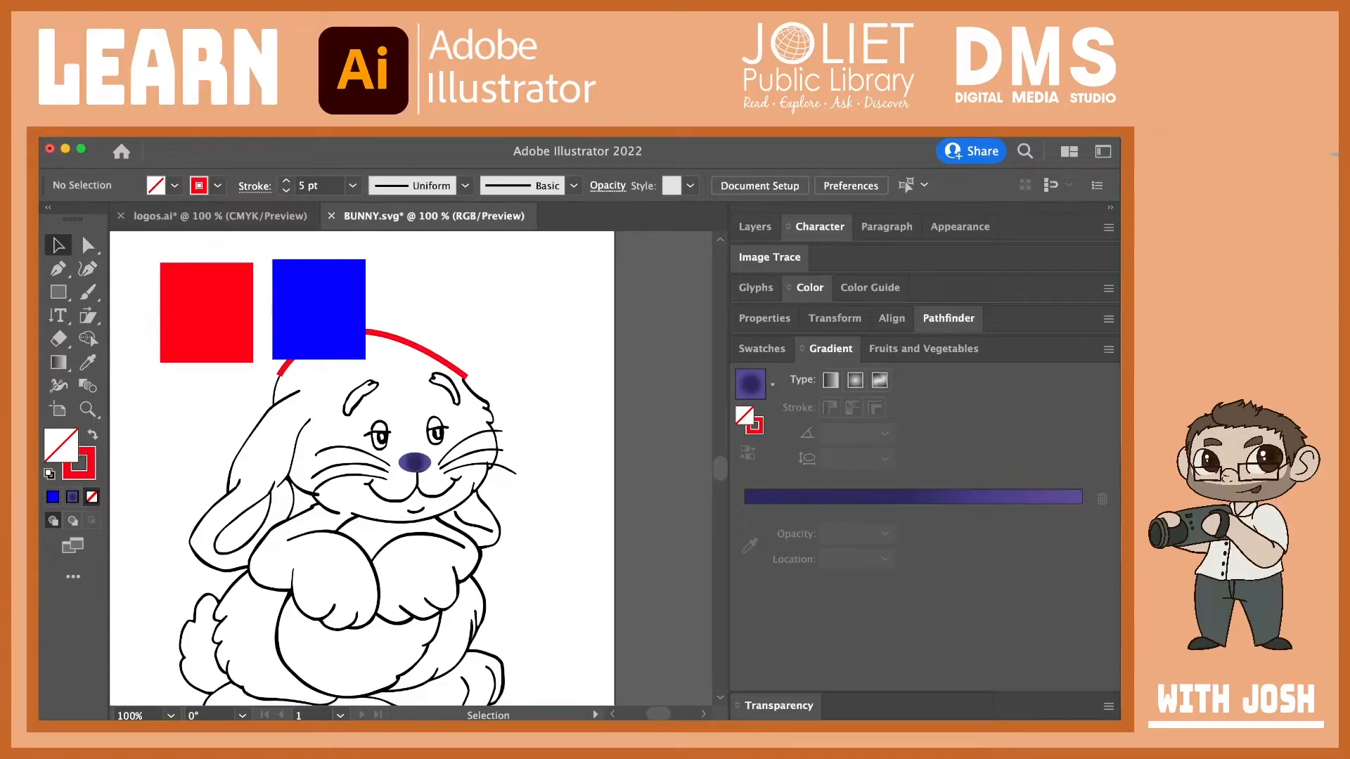
{"action": "left_click", "coordinate": [429, 351]}
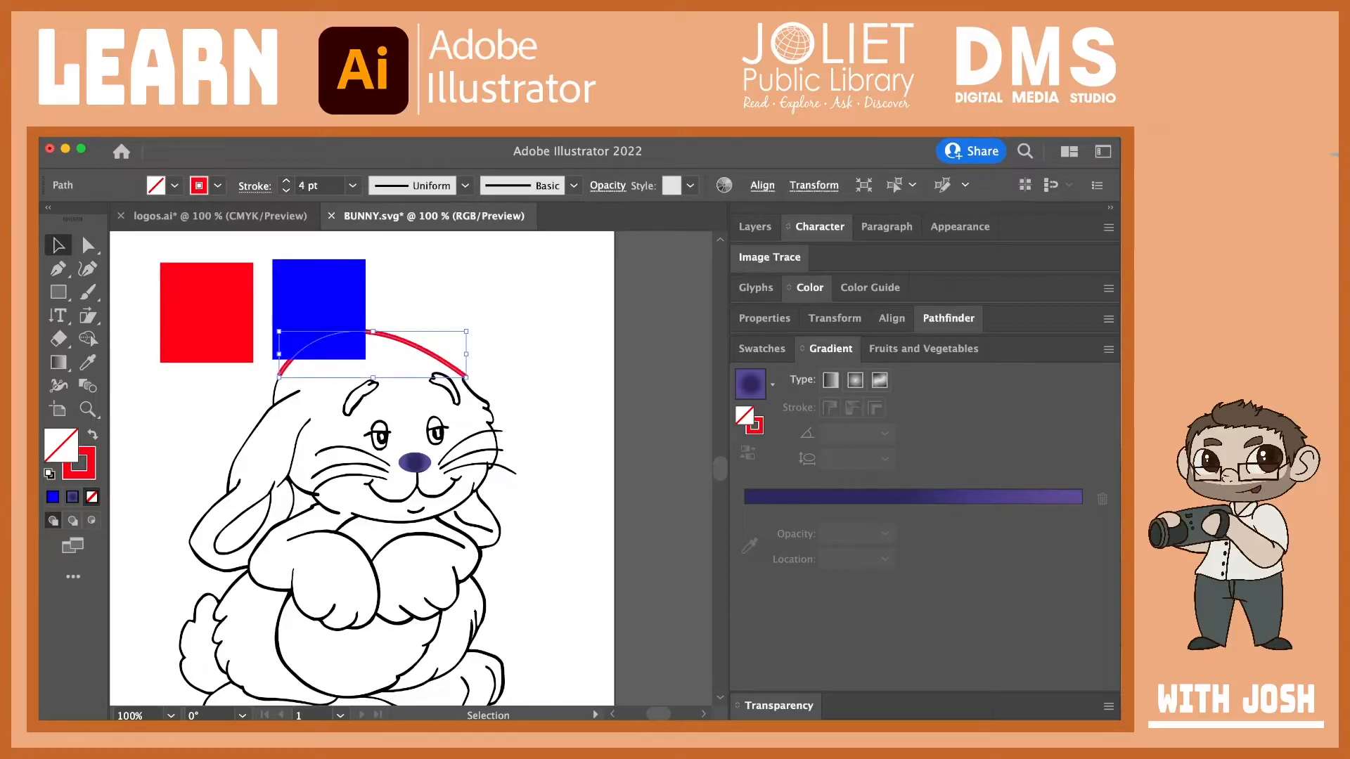
{"action": "left_click", "coordinate": [286, 191]}
{"action": "left_click", "coordinate": [465, 303]}
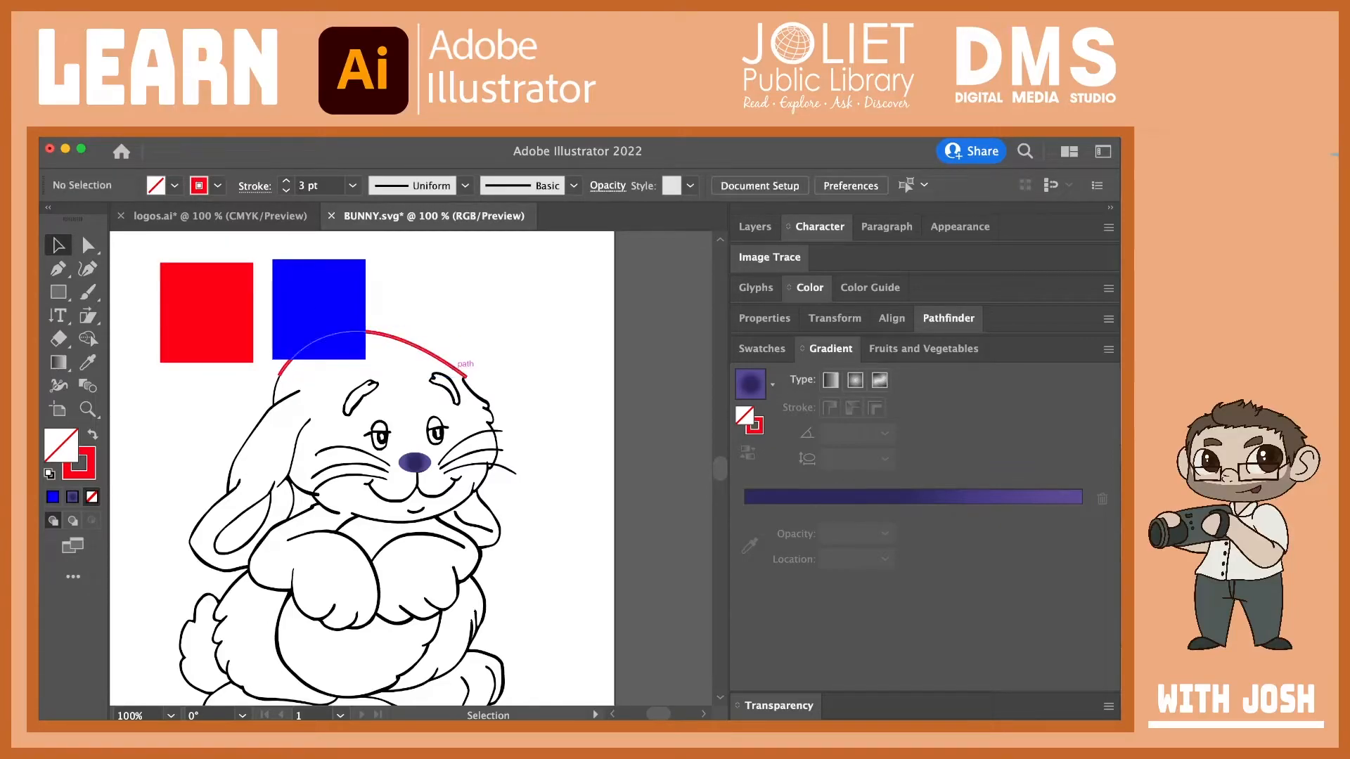
Step: Delete the red and blue rectangles above the bunny
{"action": "left_click", "coordinate": [209, 303]}
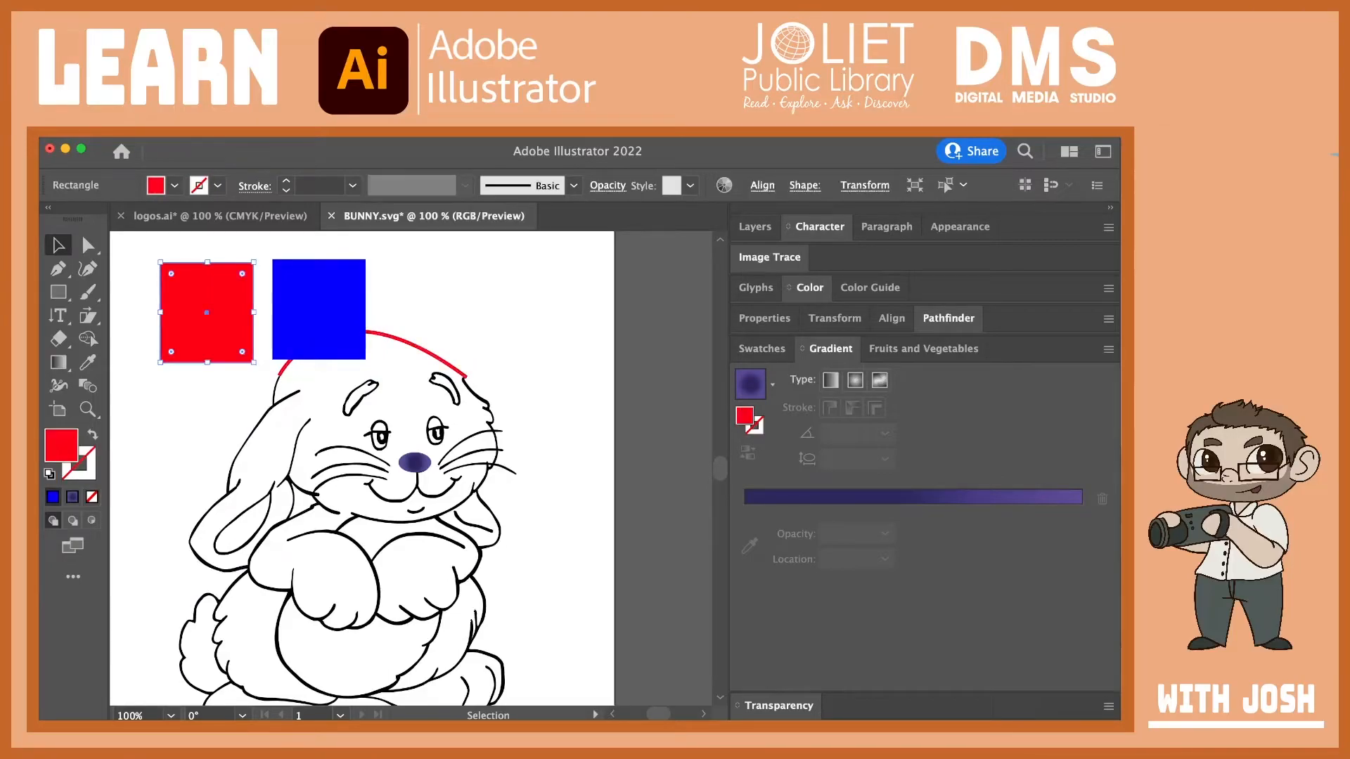
{"action": "key", "text": "Delete"}
{"action": "left_click", "coordinate": [318, 308]}
{"action": "key", "text": "Delete"}
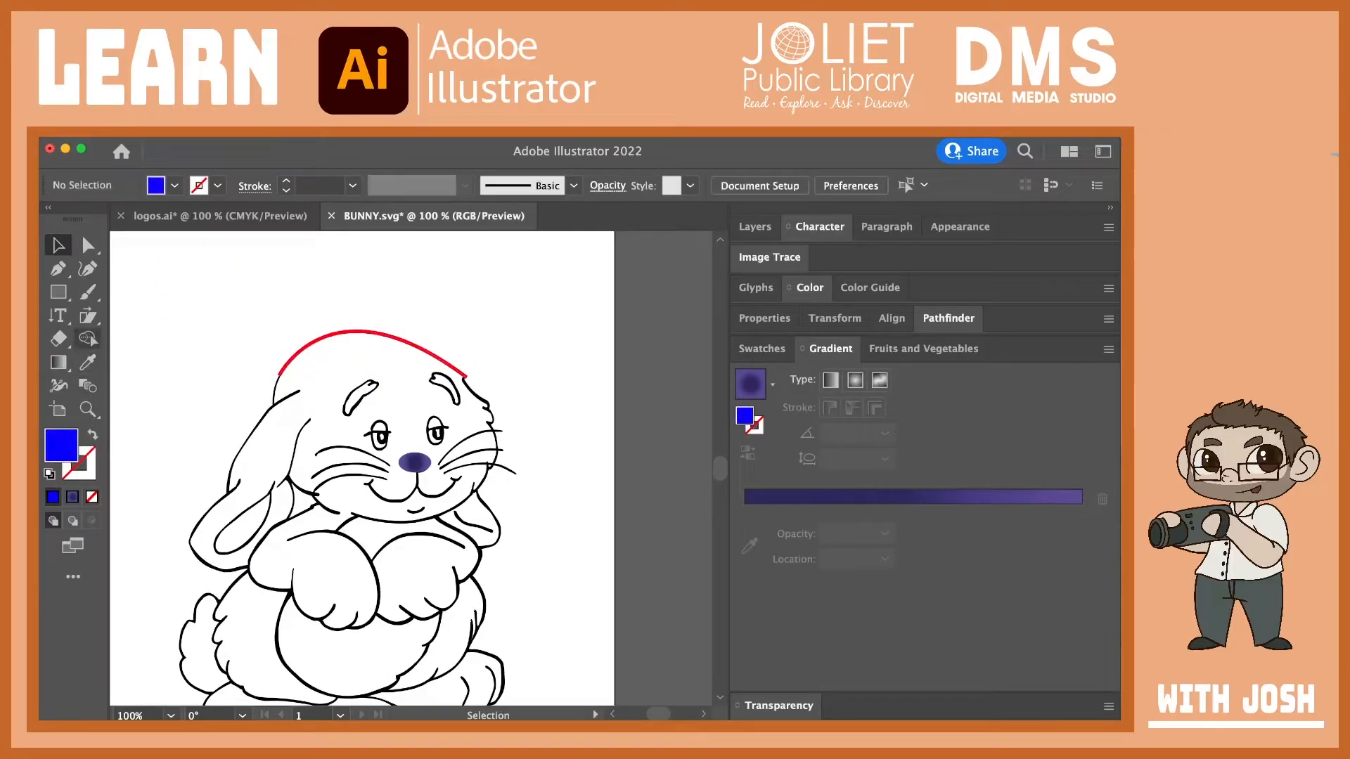
Step: Check the red head curve with the Width tool, select the bunny line-art group, and examine its nose and mouth up close
{"action": "left_click", "coordinate": [59, 386]}
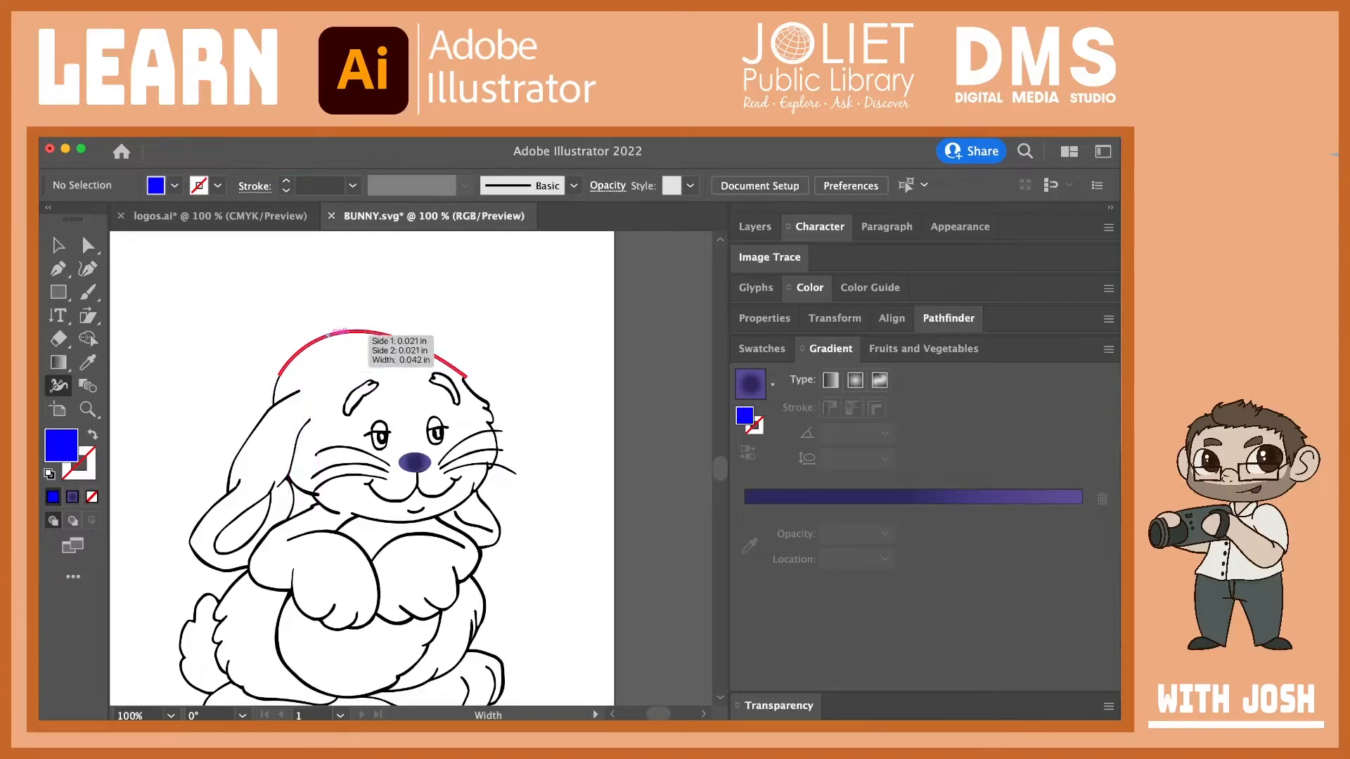
{"action": "key", "text": "v"}
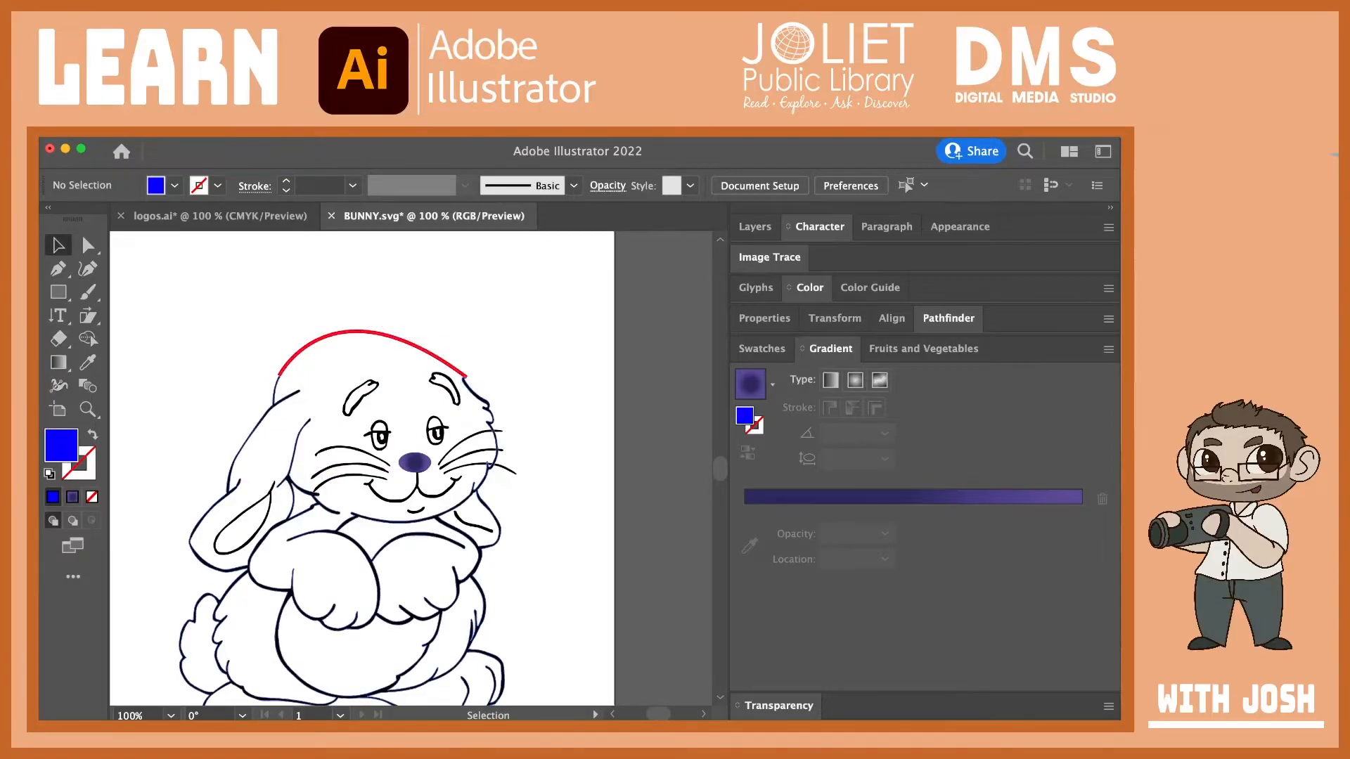
{"action": "left_click", "coordinate": [422, 462]}
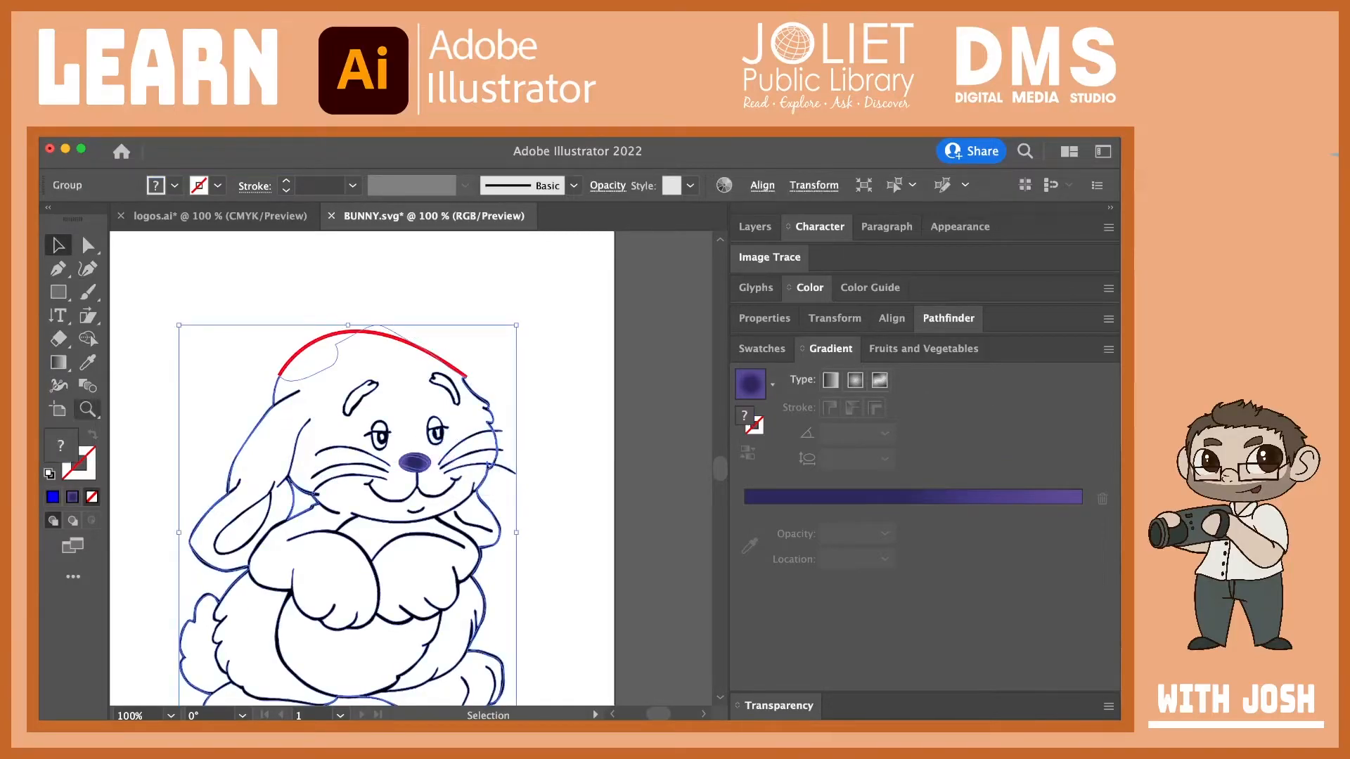
{"action": "left_click", "coordinate": [87, 409]}
{"action": "left_click_drag", "start_coordinate": [408, 490], "coordinate": [548, 491]}
{"action": "left_click", "coordinate": [58, 245]}
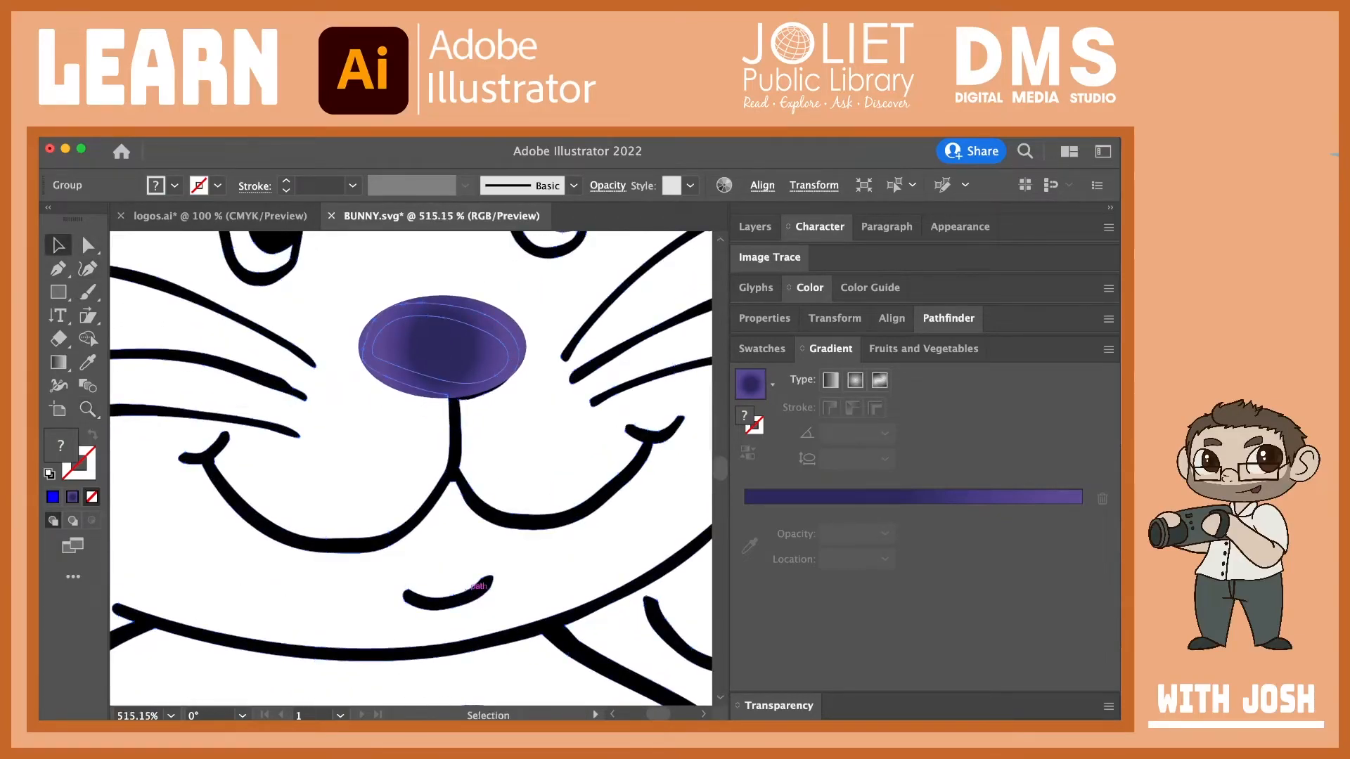
Step: Select an anchor point at the end of the short chin line and check that line with the Width tool
{"action": "left_click", "coordinate": [88, 245]}
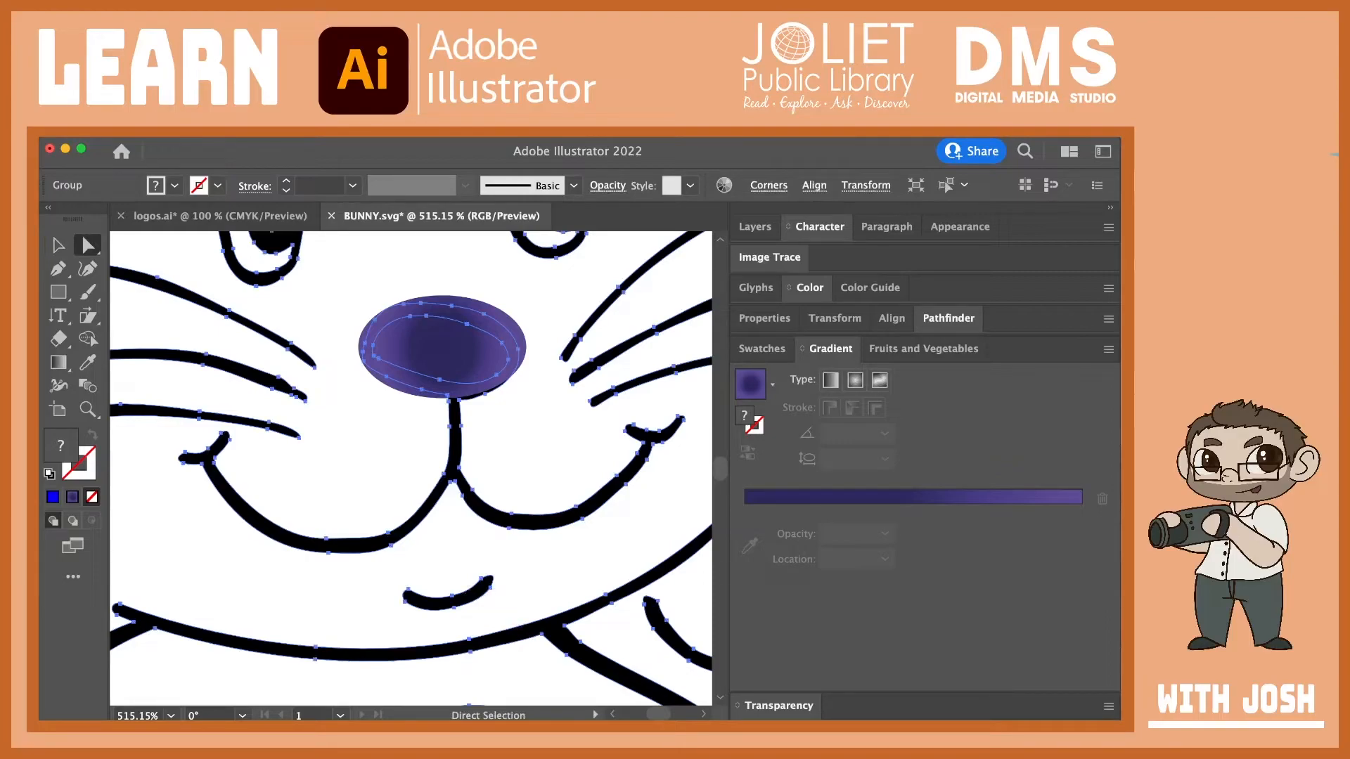
{"action": "left_click_drag", "start_coordinate": [574, 611], "coordinate": [338, 431]}
{"action": "left_click", "coordinate": [310, 405]}
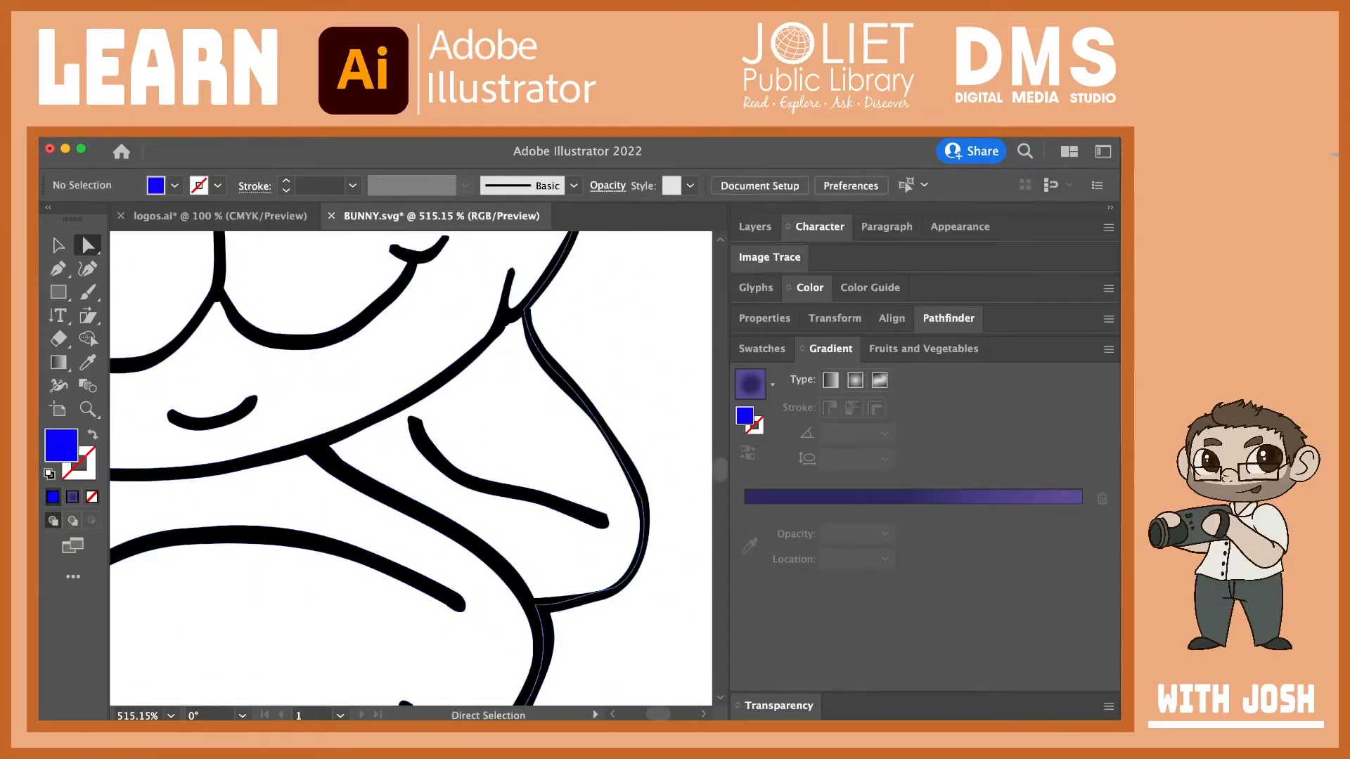
{"action": "left_click", "coordinate": [246, 398]}
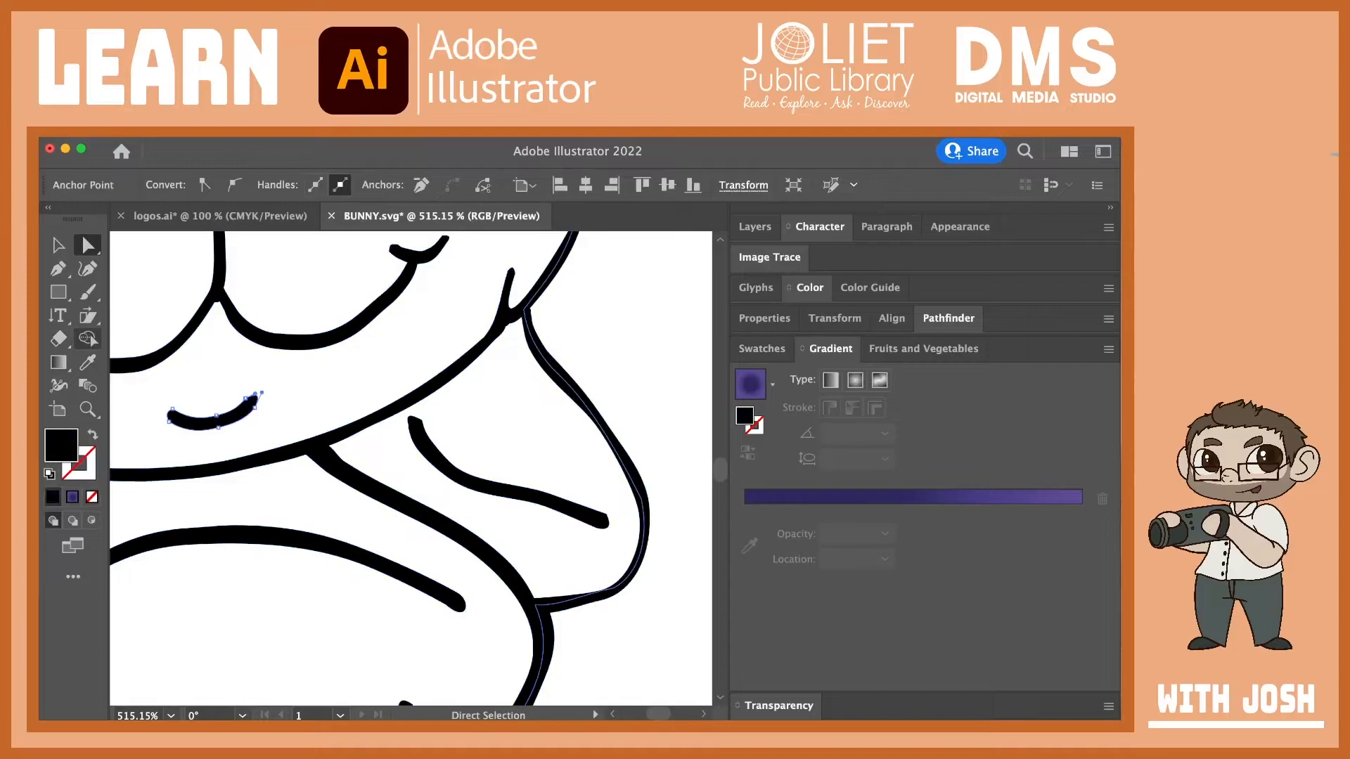
{"action": "left_click", "coordinate": [59, 386]}
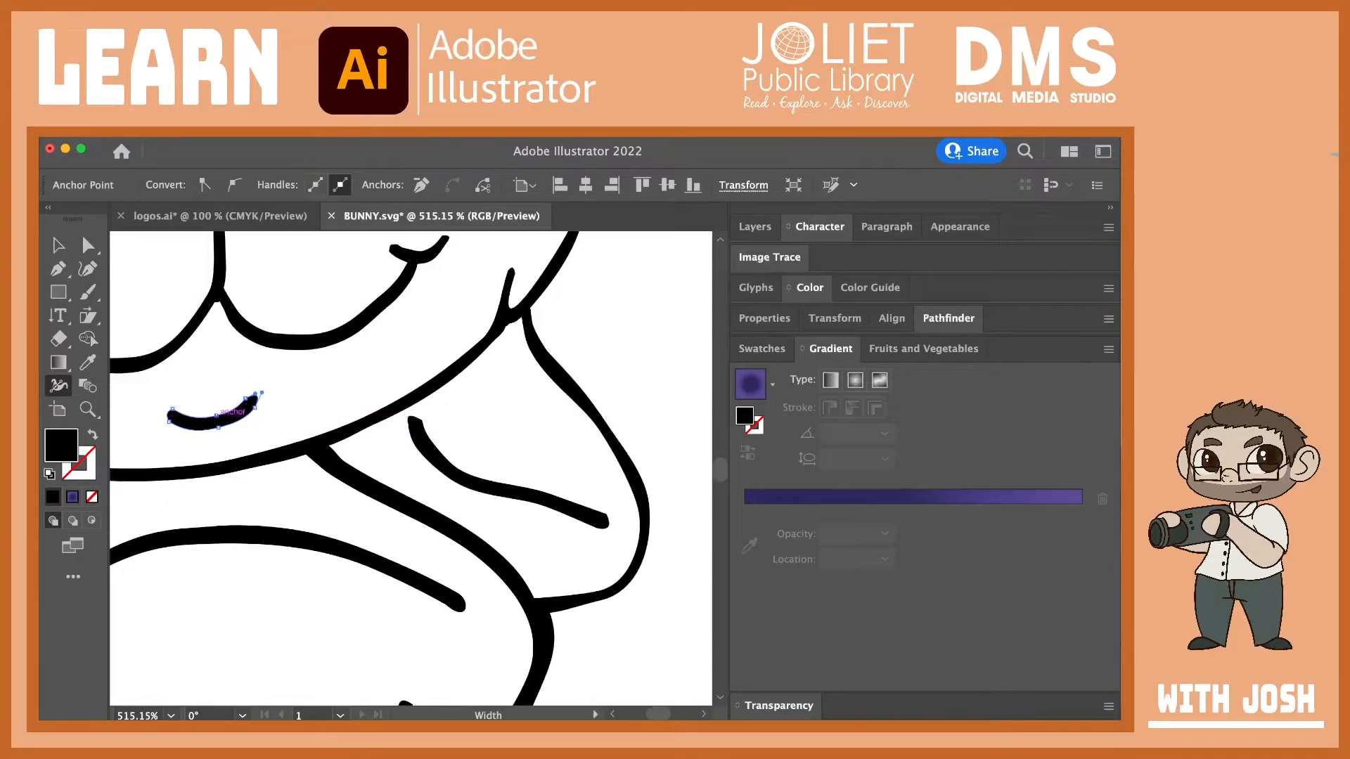
{"action": "key", "text": "m"}
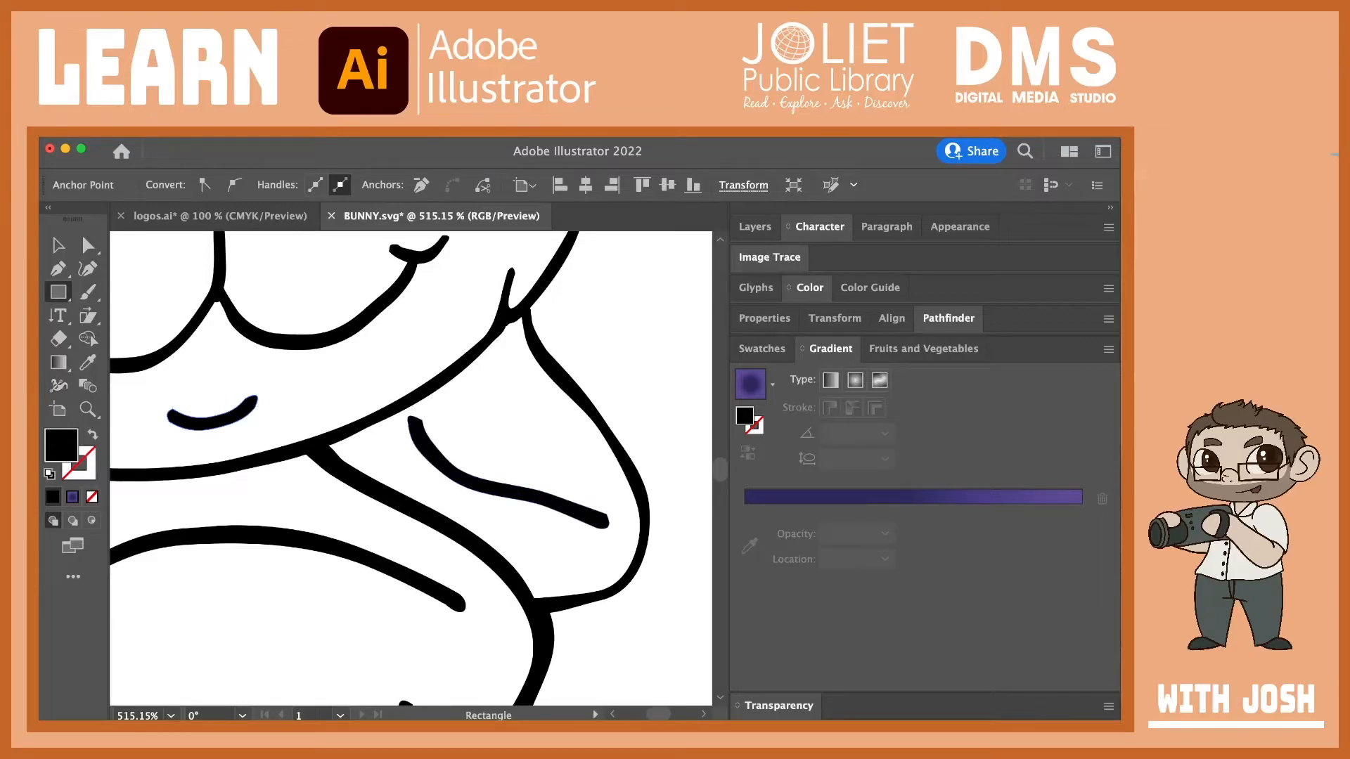
Step: Draw a tall black rectangle on the blank area beside the bunny
{"action": "key", "text": "space"}
{"action": "left_click_drag", "start_coordinate": [569, 458], "coordinate": [213, 640]}
{"action": "left_click_drag", "start_coordinate": [347, 331], "coordinate": [156, 606]}
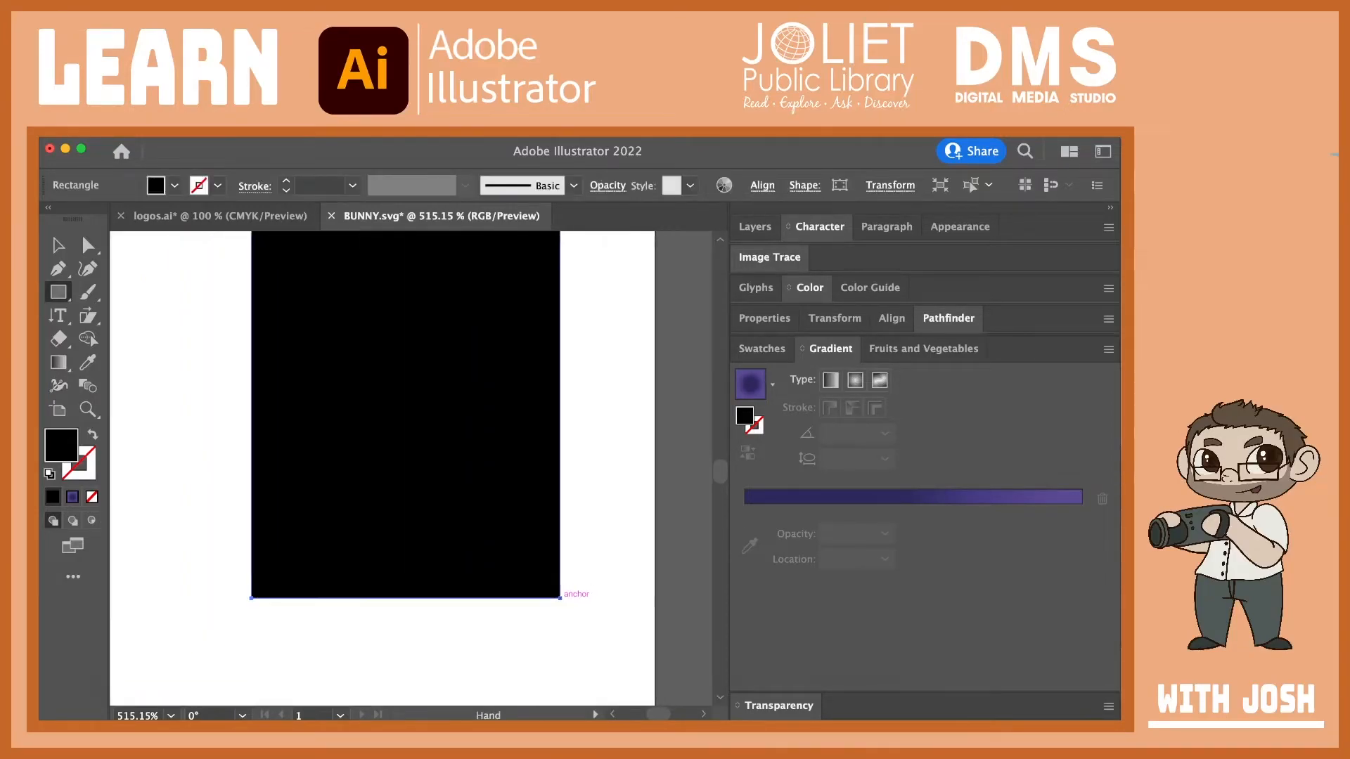
Step: Check the black rectangle with the Width tool around its edges and corners, and switch to the Blend tool
{"action": "key", "text": "shift+w"}
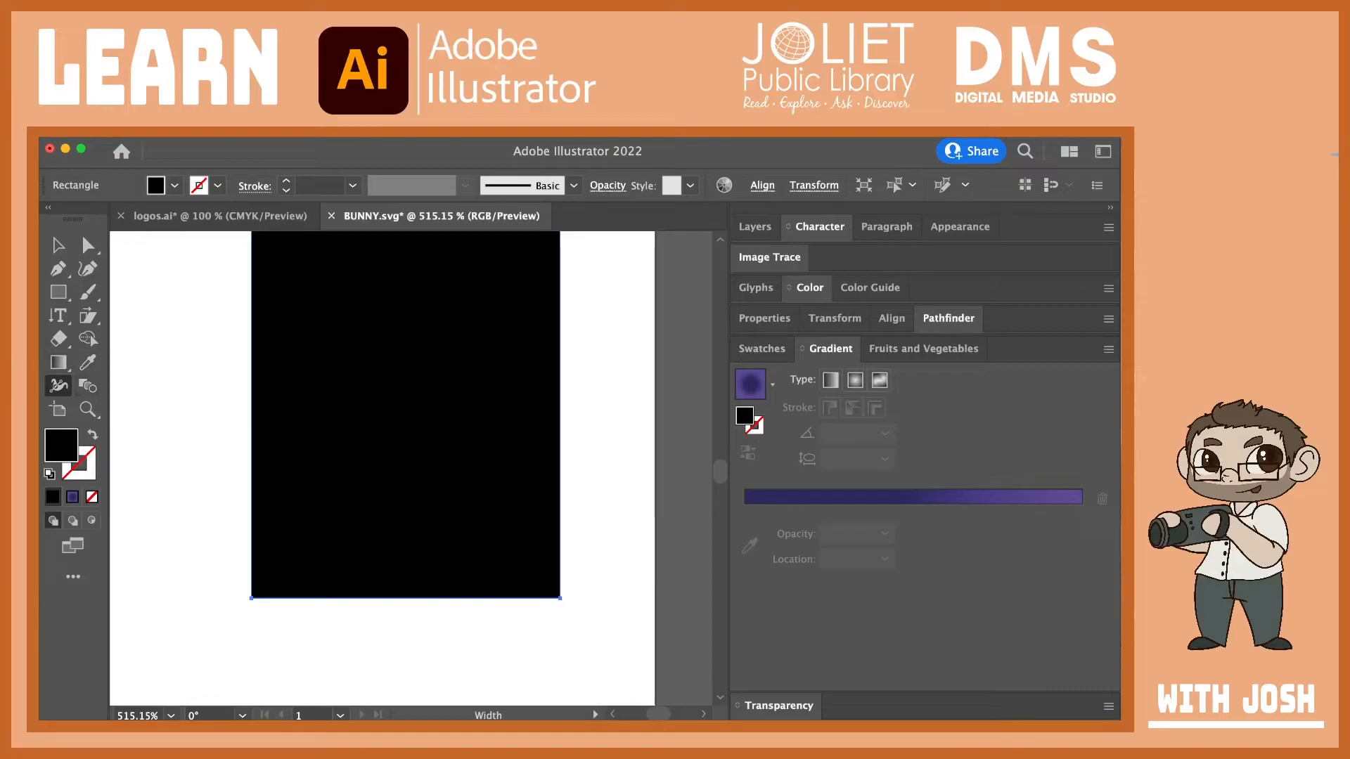
{"action": "key", "text": "space"}
{"action": "left_click_drag", "start_coordinate": [406, 379], "coordinate": [411, 498]}
{"action": "left_click_drag", "start_coordinate": [410, 405], "coordinate": [436, 488]}
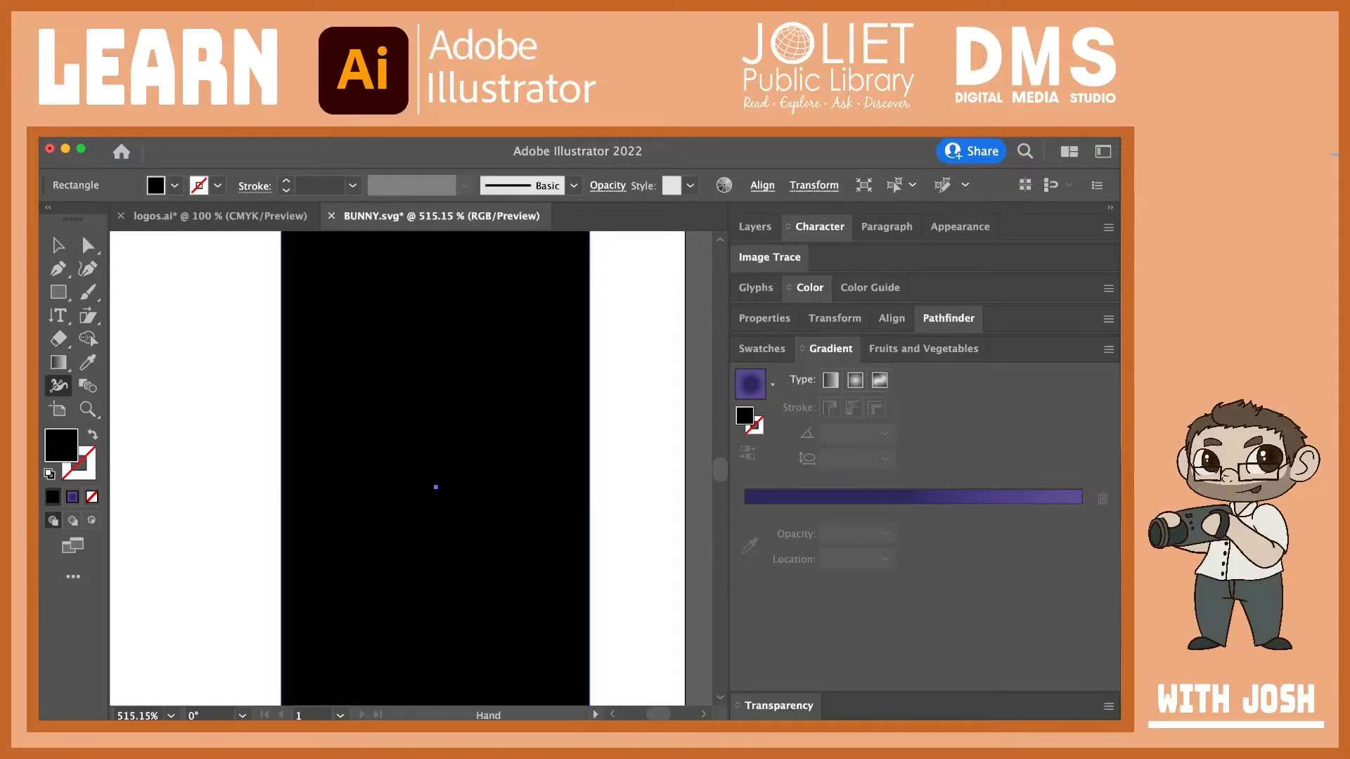
{"action": "left_click_drag", "start_coordinate": [589, 486], "coordinate": [416, 240]}
{"action": "left_click_drag", "start_coordinate": [516, 571], "coordinate": [521, 417]}
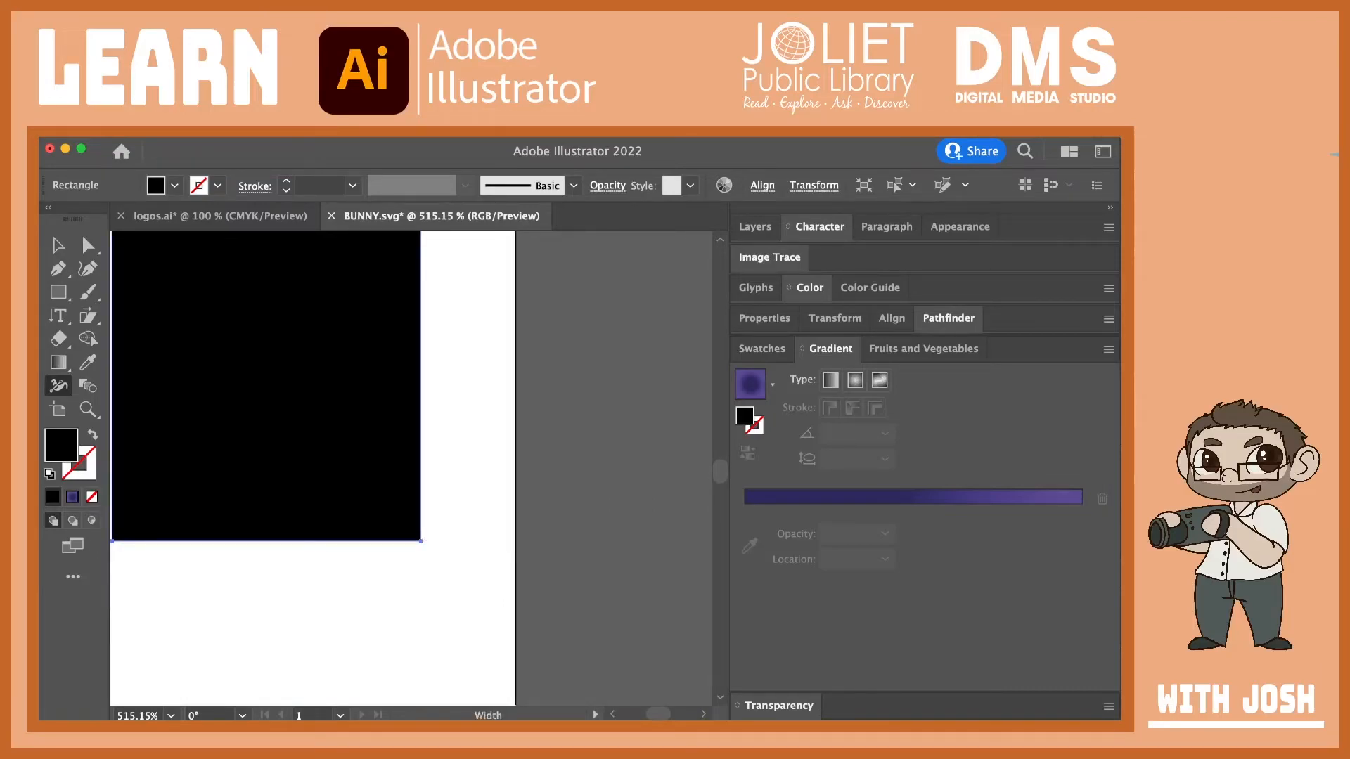
{"action": "left_click_drag", "start_coordinate": [429, 543], "coordinate": [583, 585]}
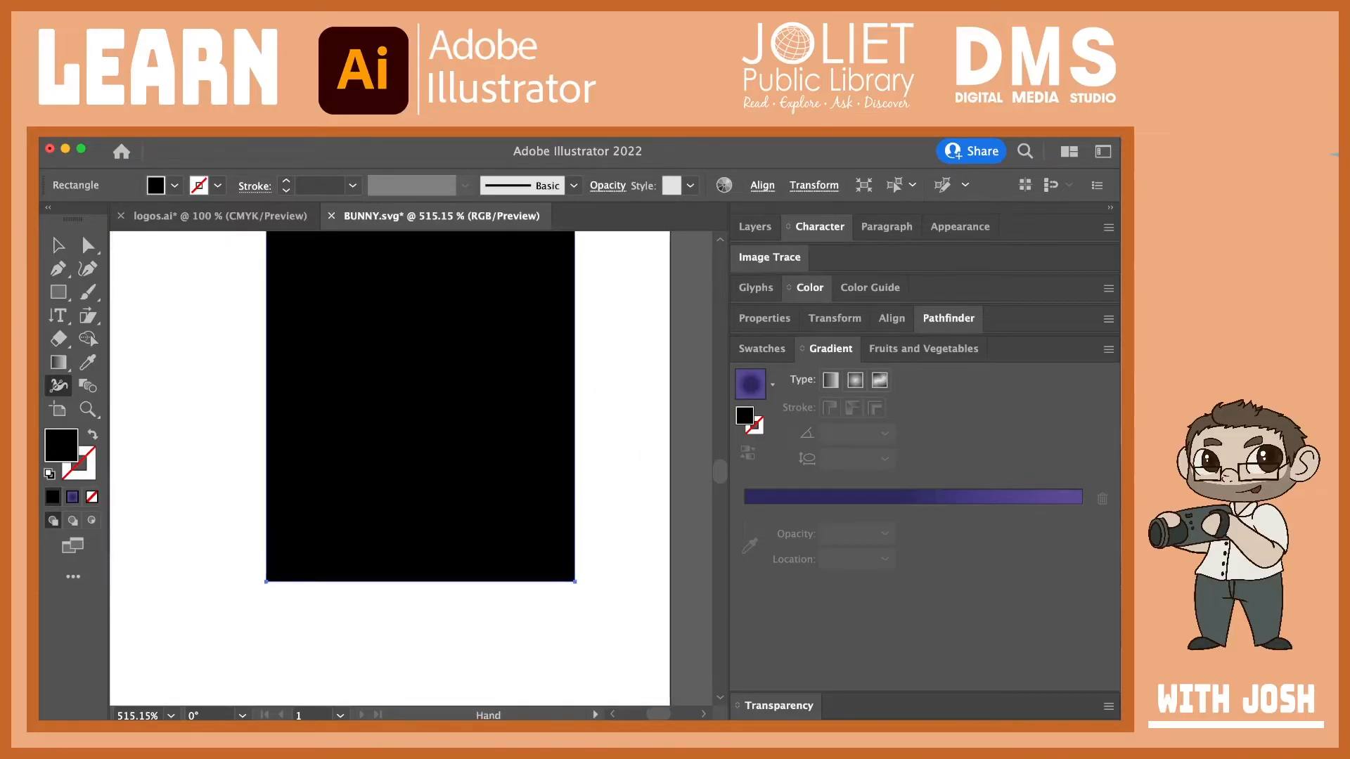
{"action": "left_click", "coordinate": [88, 386]}
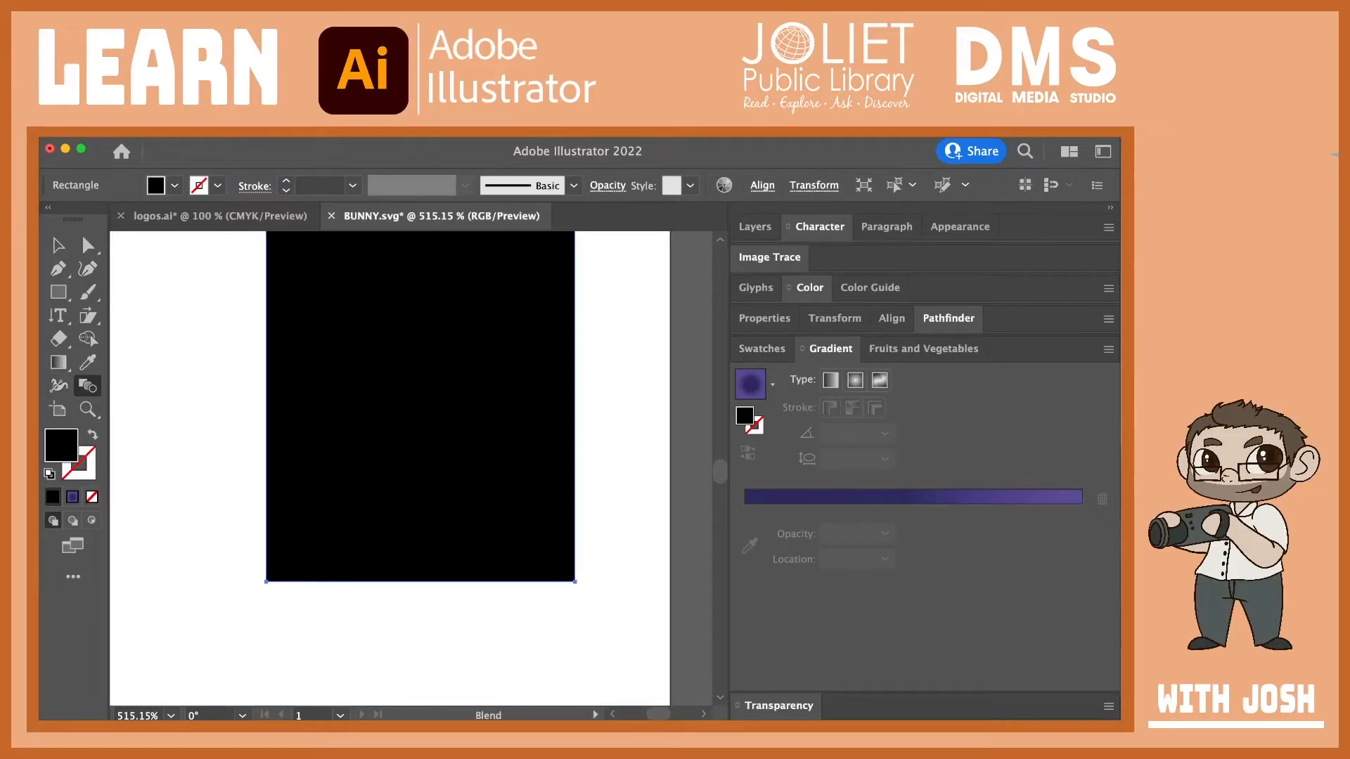
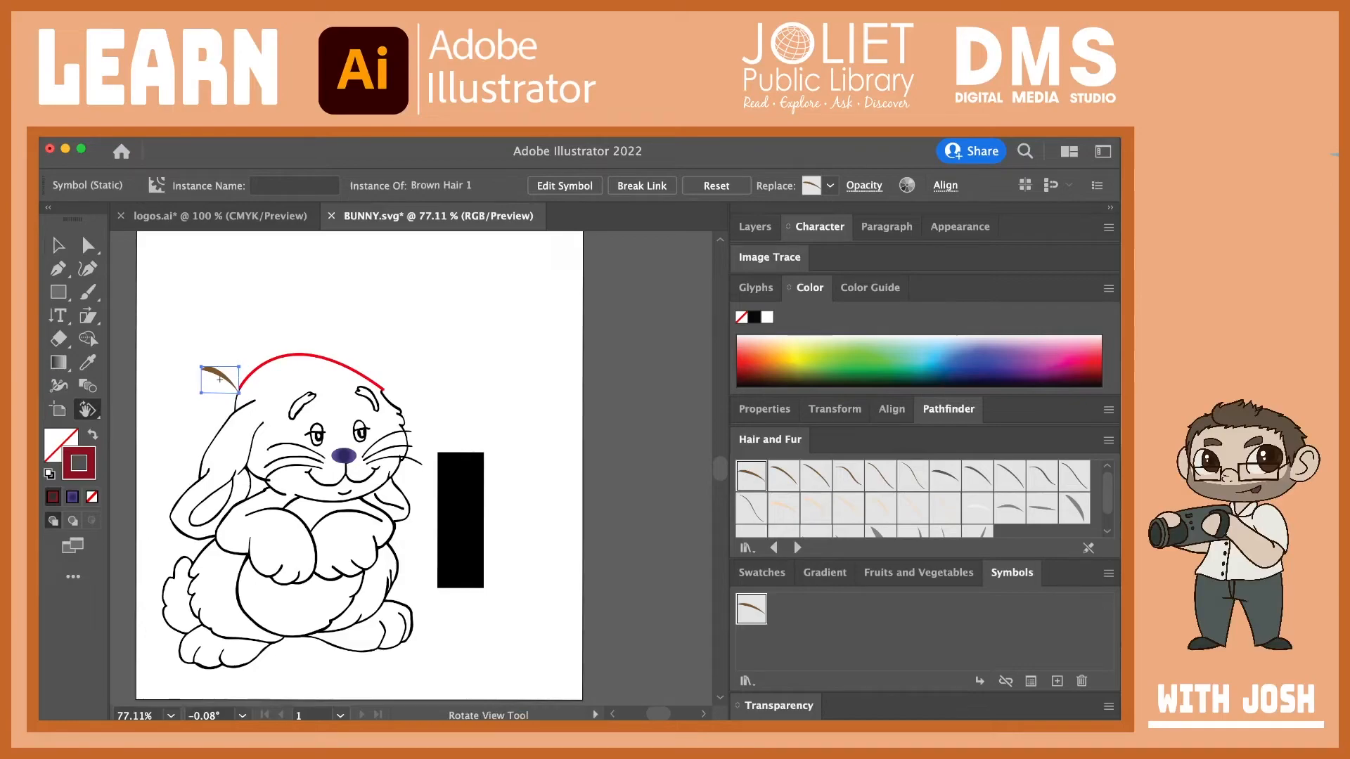
Step: Place the Brown Hair 1 symbol on the start of the red head curve and repeat it along the curve
{"action": "key", "text": "z"}
{"action": "left_click_drag", "start_coordinate": [194, 363], "coordinate": [365, 469]}
{"action": "key", "text": "v"}
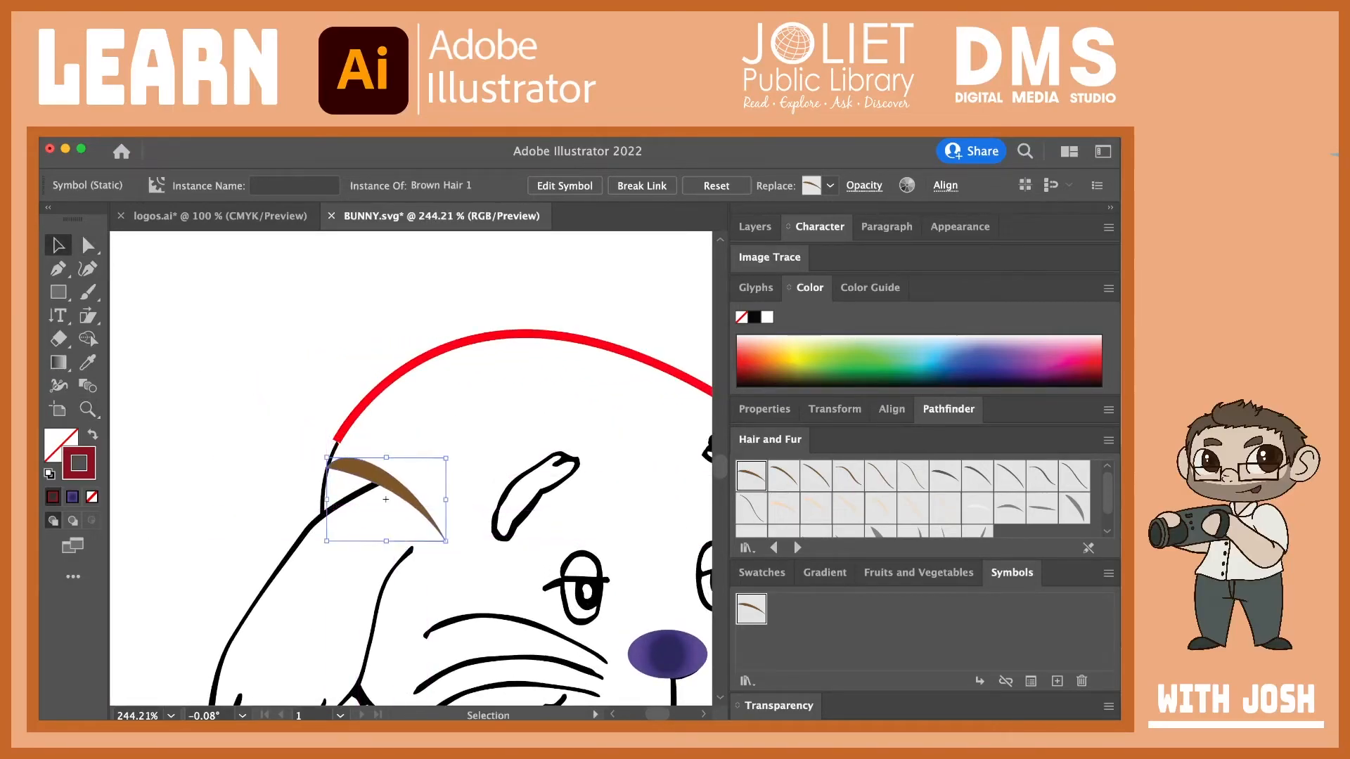
{"action": "left_click_drag", "start_coordinate": [446, 541], "coordinate": [451, 369]}
{"action": "left_click_drag", "start_coordinate": [451, 369], "coordinate": [498, 337]}
Step: Add Brown Hair 2 and Brown Hair 3 symbols farther along the head curve and on the forehead, and deselect them
{"action": "left_click_drag", "start_coordinate": [783, 476], "coordinate": [543, 325]}
{"action": "left_click_drag", "start_coordinate": [543, 326], "coordinate": [609, 343]}
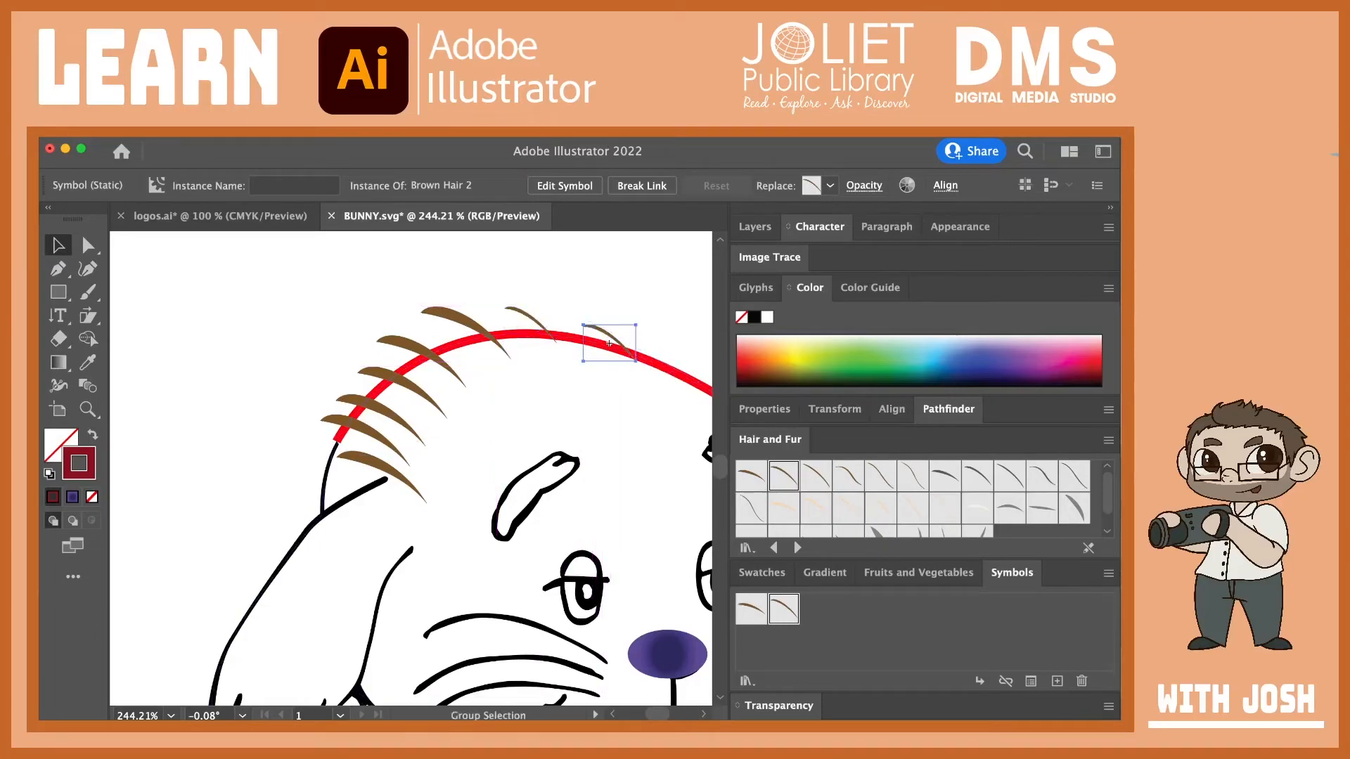
{"action": "left_click", "coordinate": [816, 477]}
{"action": "left_click_drag", "start_coordinate": [816, 476], "coordinate": [294, 308]}
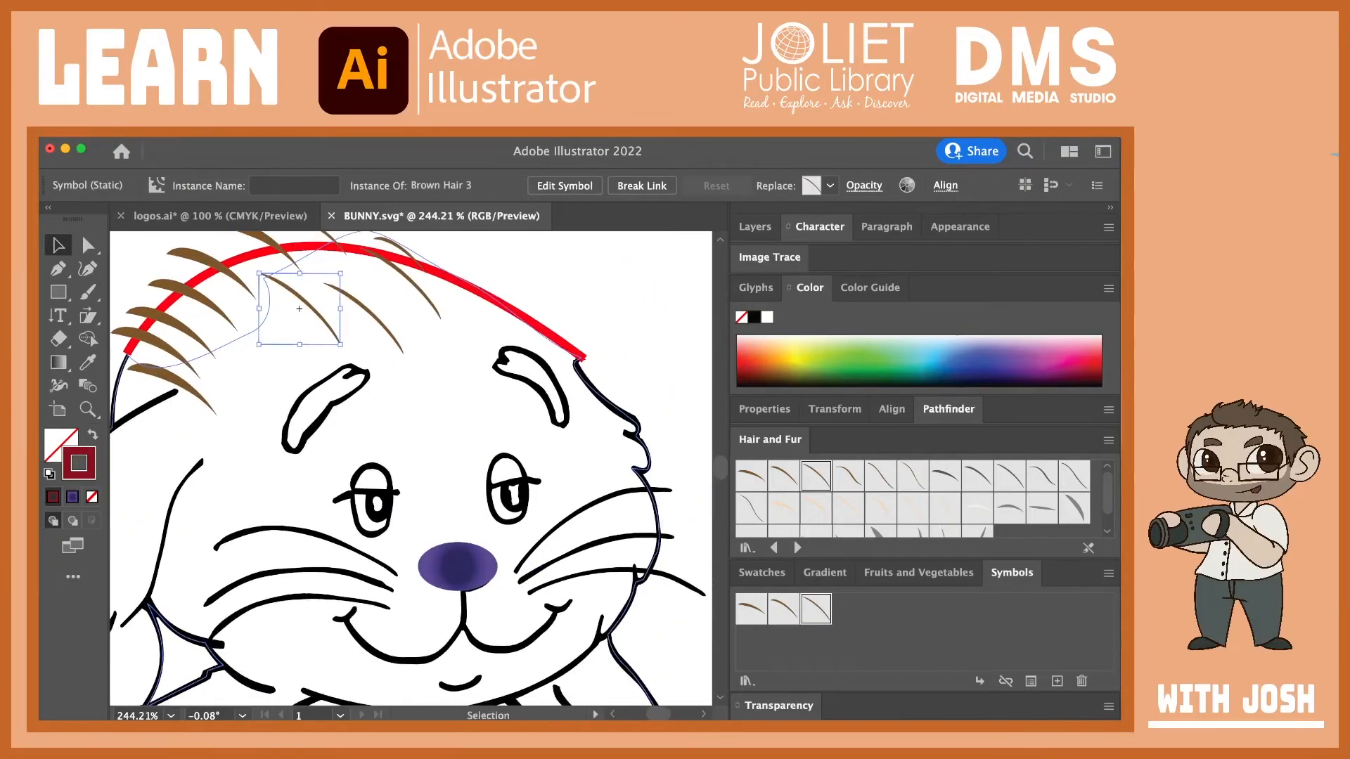
{"action": "double_click", "coordinate": [87, 409]}
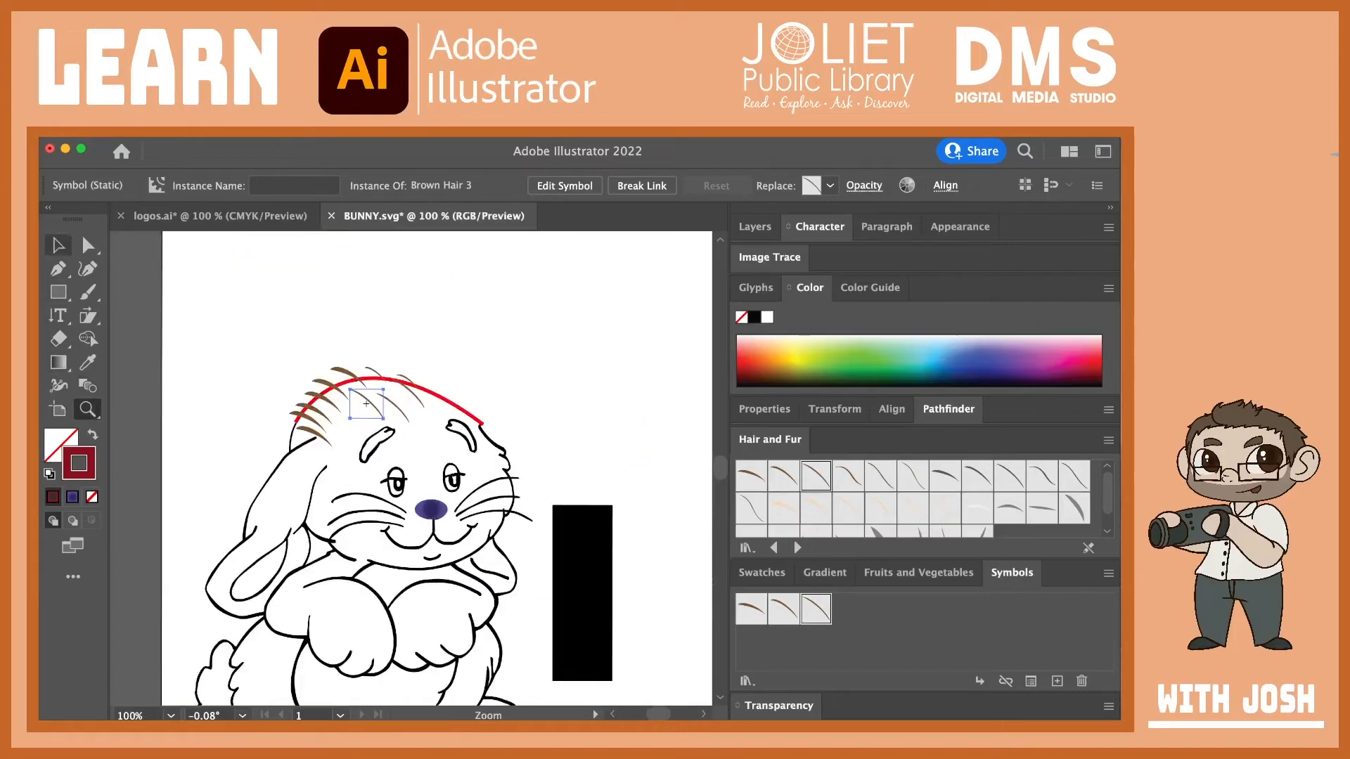
{"action": "left_click", "coordinate": [59, 246]}
{"action": "left_click", "coordinate": [204, 287]}
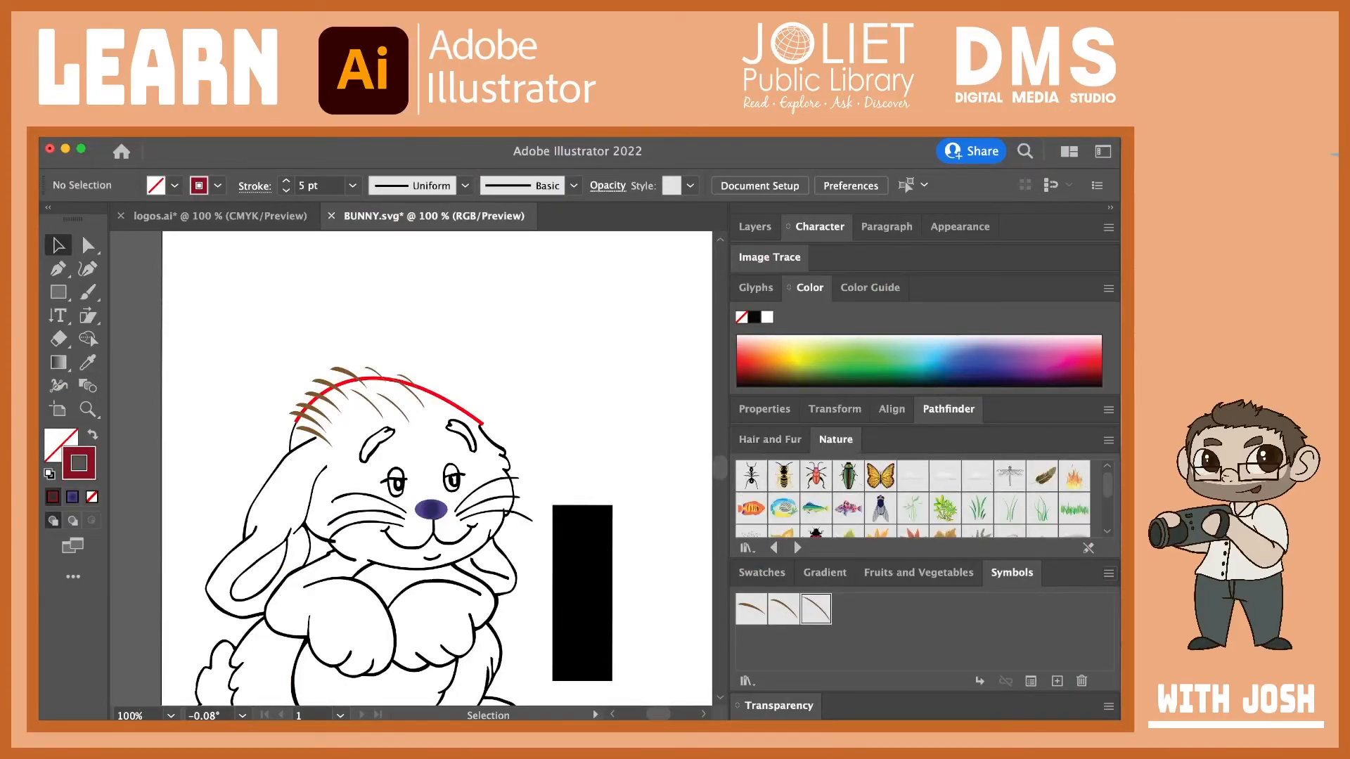
Step: Place the Butterfly symbol above the bunny, enlarge it greatly, and move it down over the bunny's face
{"action": "left_click", "coordinate": [881, 476]}
{"action": "left_click_drag", "start_coordinate": [880, 476], "coordinate": [372, 285]}
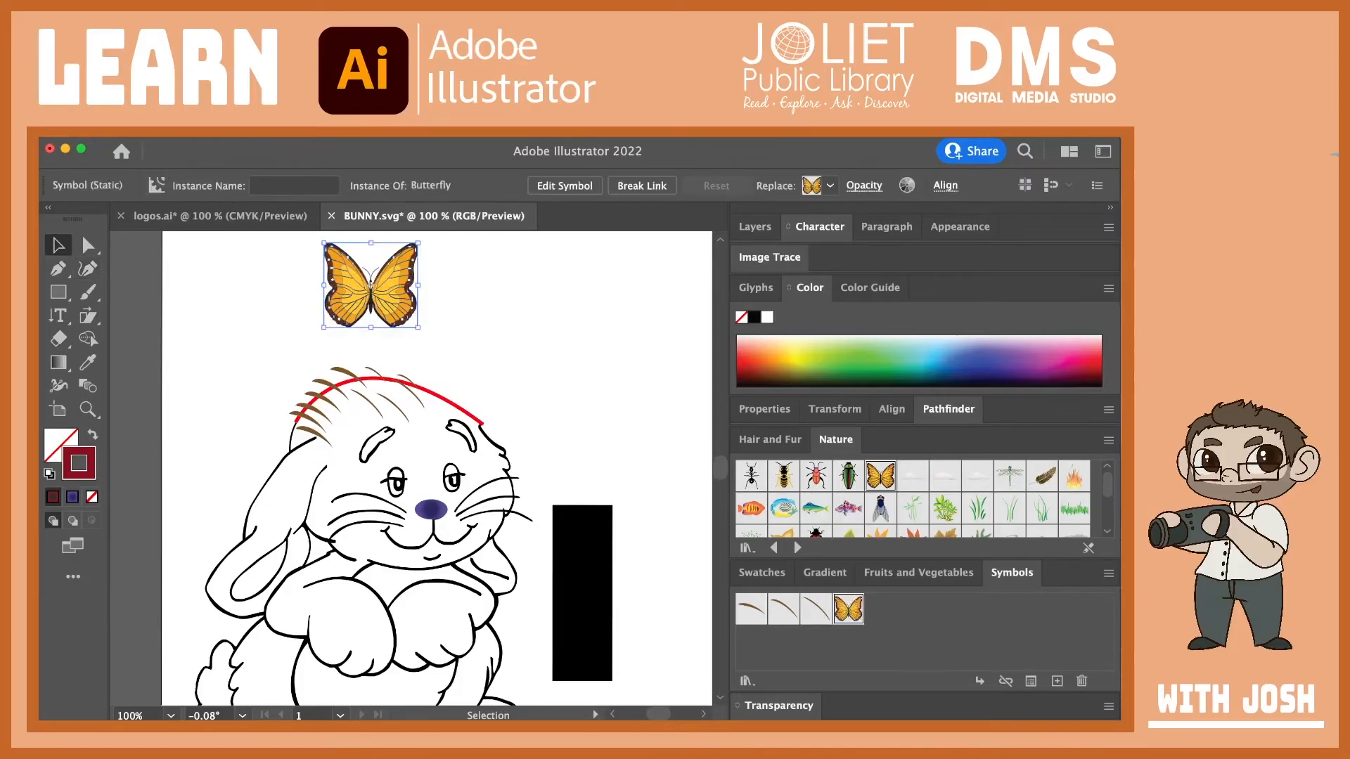
{"action": "left_click_drag", "start_coordinate": [418, 327], "coordinate": [690, 532]}
{"action": "left_click", "coordinate": [246, 302]}
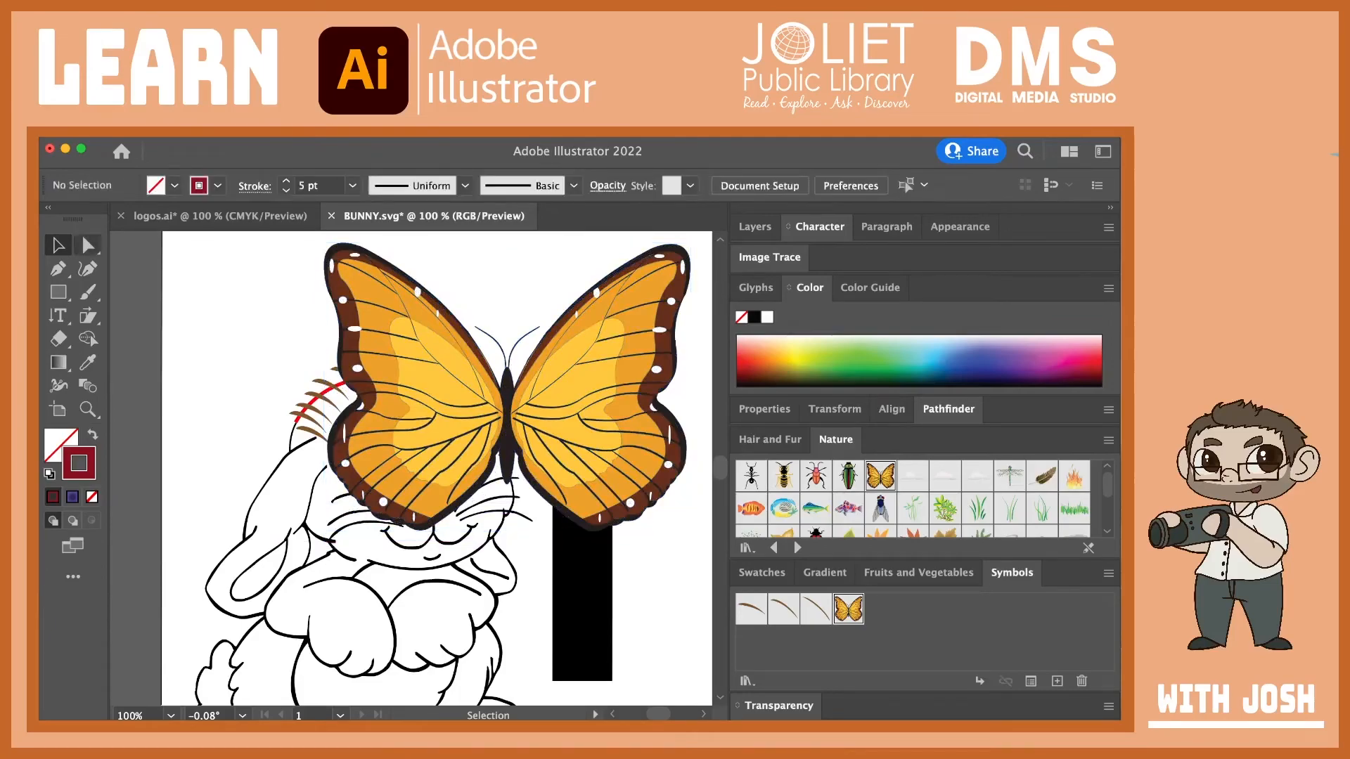
{"action": "left_click", "coordinate": [88, 245]}
{"action": "left_click", "coordinate": [506, 387]}
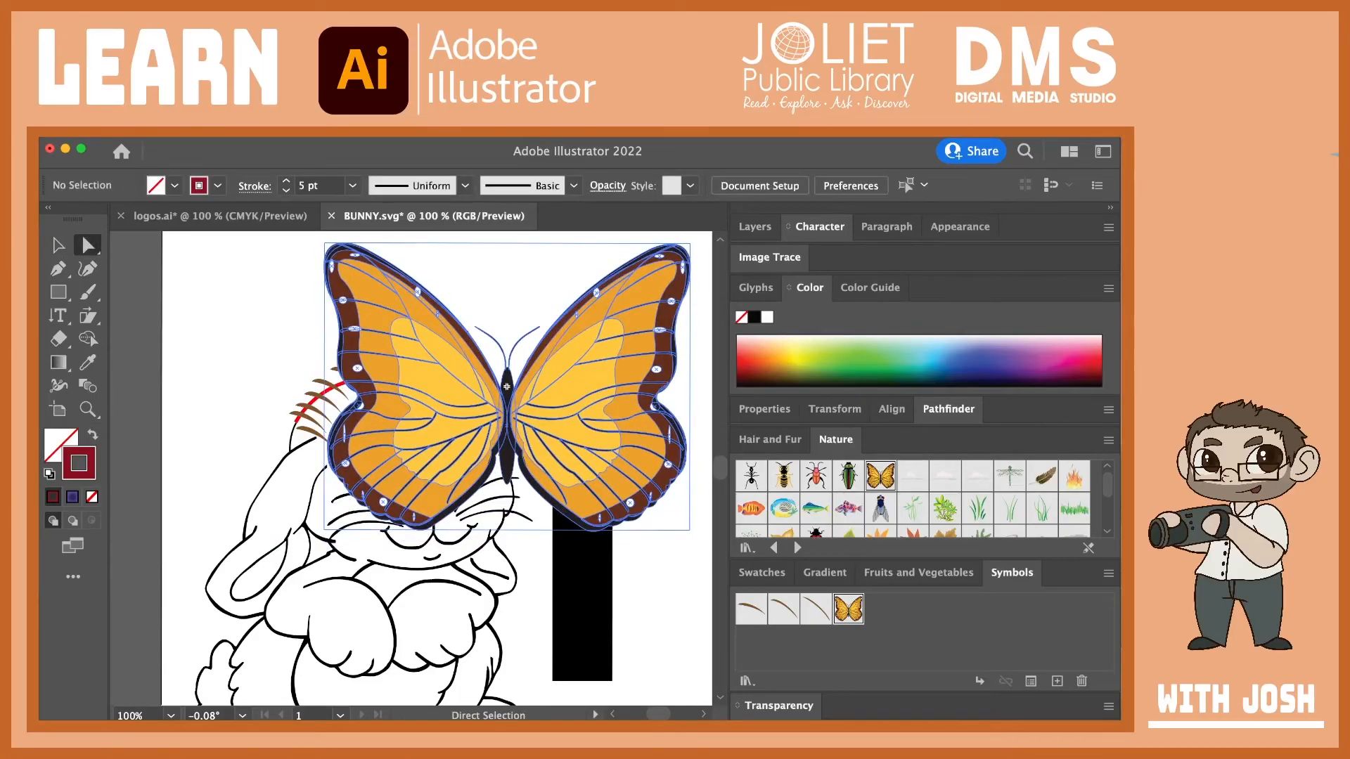
{"action": "left_click_drag", "start_coordinate": [506, 387], "coordinate": [478, 470]}
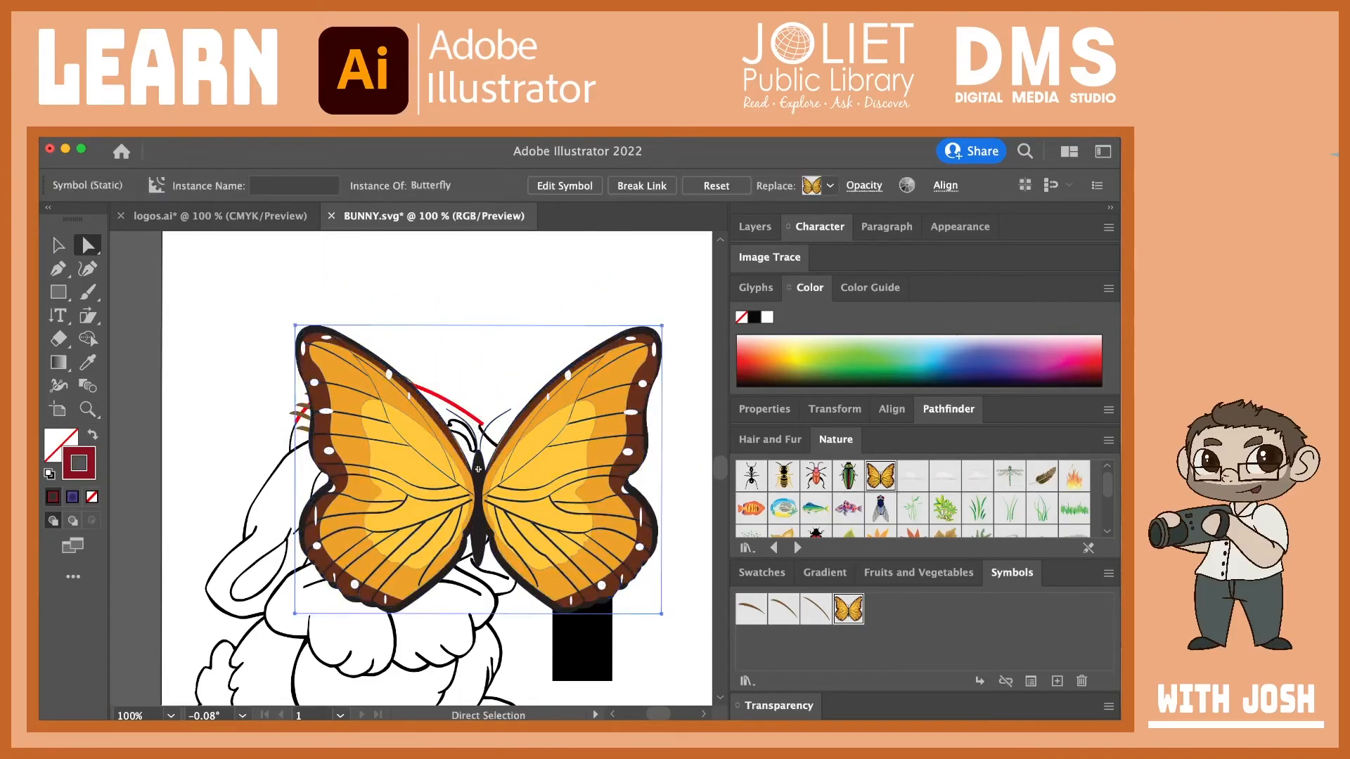
Step: Delete the enlarged butterfly covering the bunny
{"action": "key", "text": "v"}
{"action": "left_click", "coordinate": [485, 295]}
{"action": "left_click", "coordinate": [422, 450]}
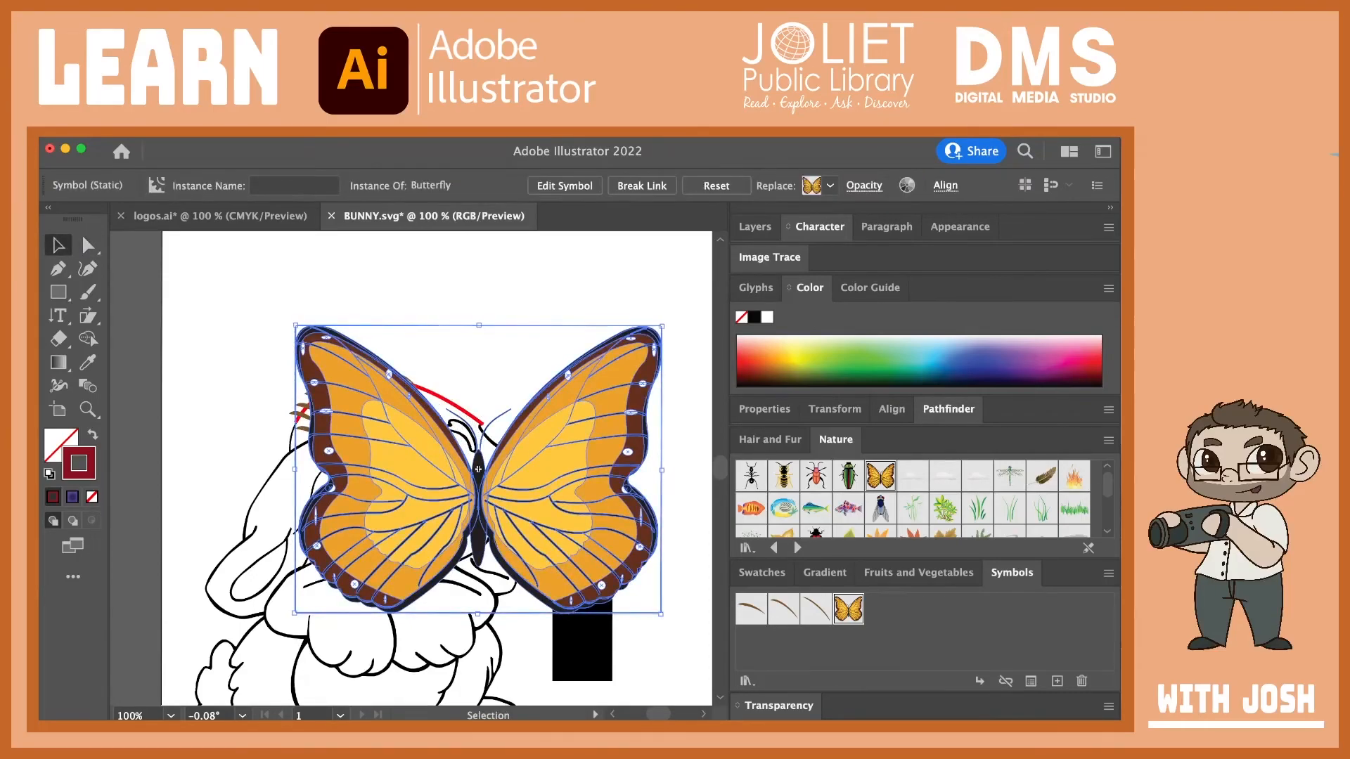
{"action": "key", "text": "Delete"}
Step: Place an enlarged Fish 1 symbol over the bunny's head and delete it
{"action": "left_click_drag", "start_coordinate": [751, 507], "coordinate": [669, 437]}
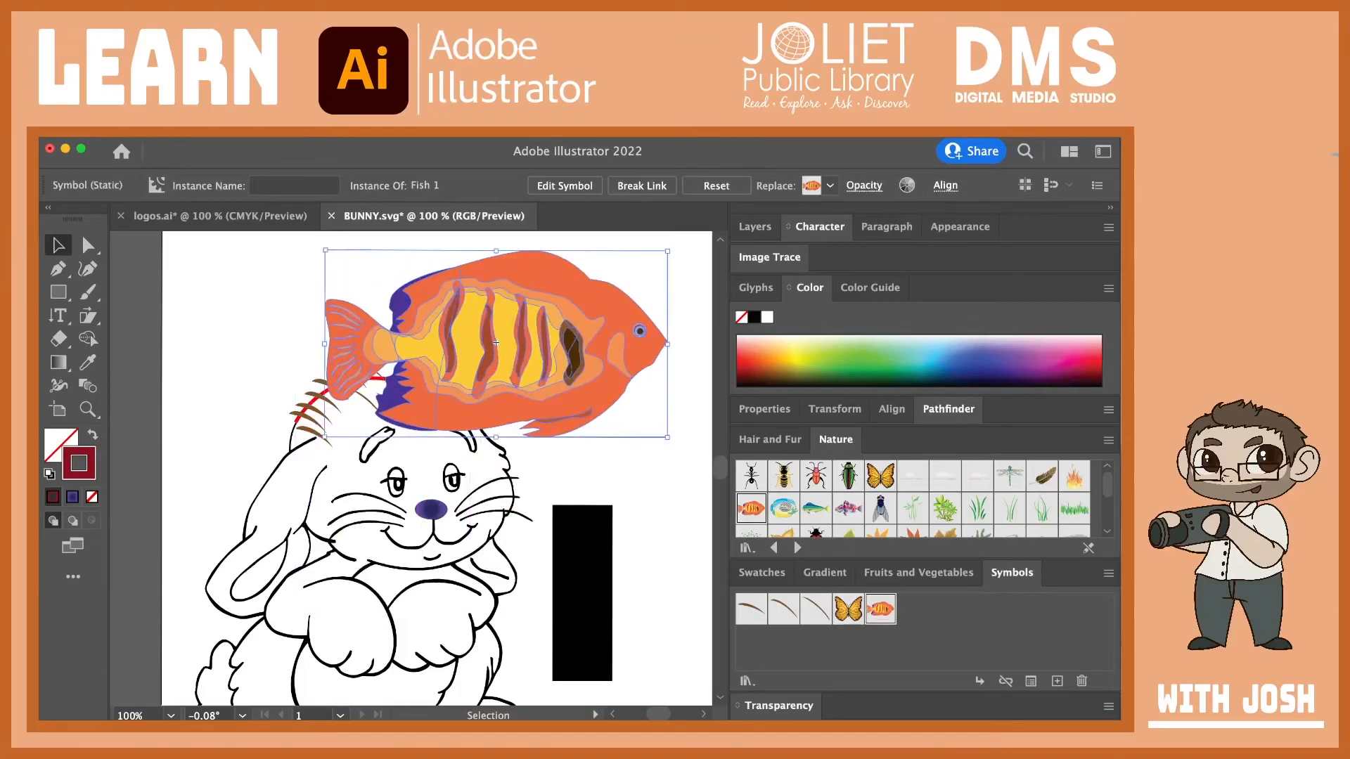
{"action": "left_click_drag", "start_coordinate": [497, 343], "coordinate": [472, 393]}
{"action": "left_click", "coordinate": [450, 278]}
{"action": "left_click", "coordinate": [472, 393]}
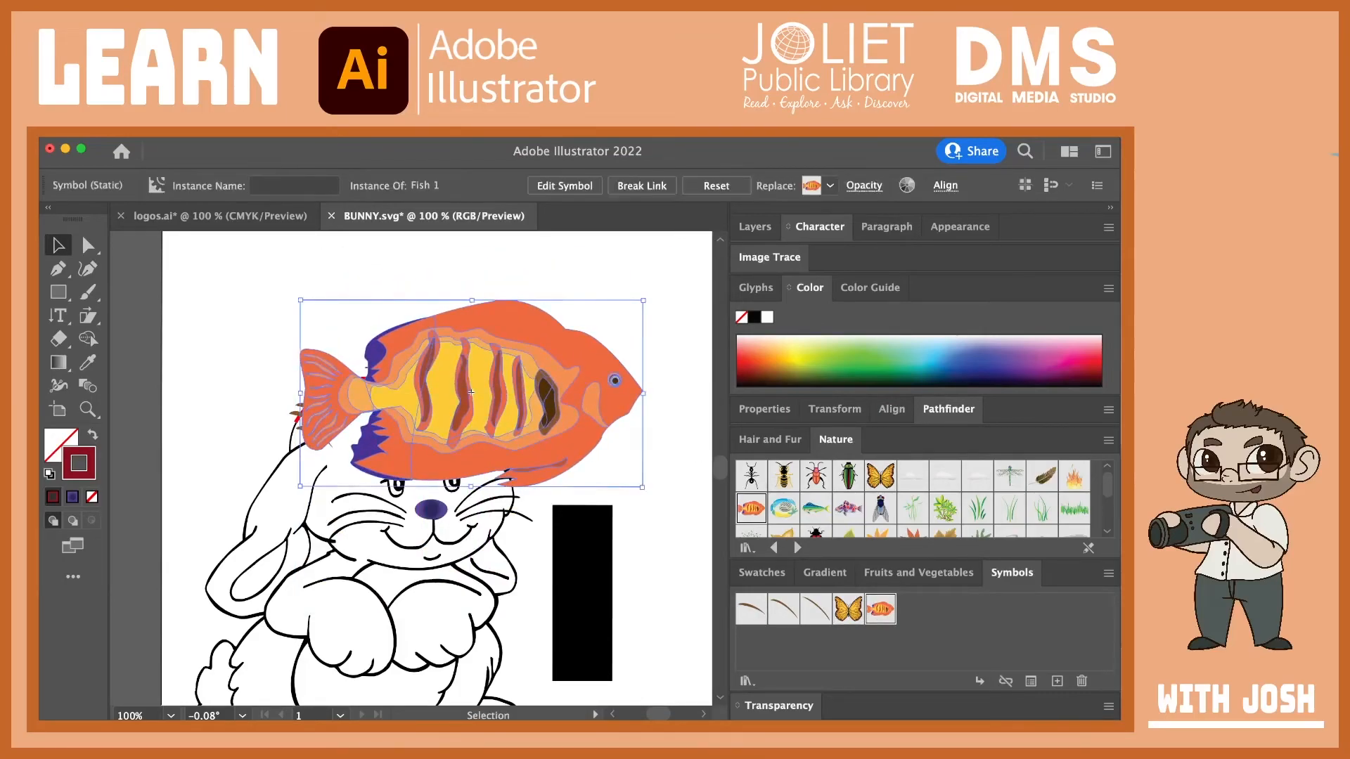
{"action": "key", "text": "Delete"}
Step: Place the Maple Leaf 2 symbol from the Nature library and enlarge it over the top of the bunny's head
{"action": "scroll", "coordinate": [915, 500], "scroll_direction": "down", "scroll_amount": 3}
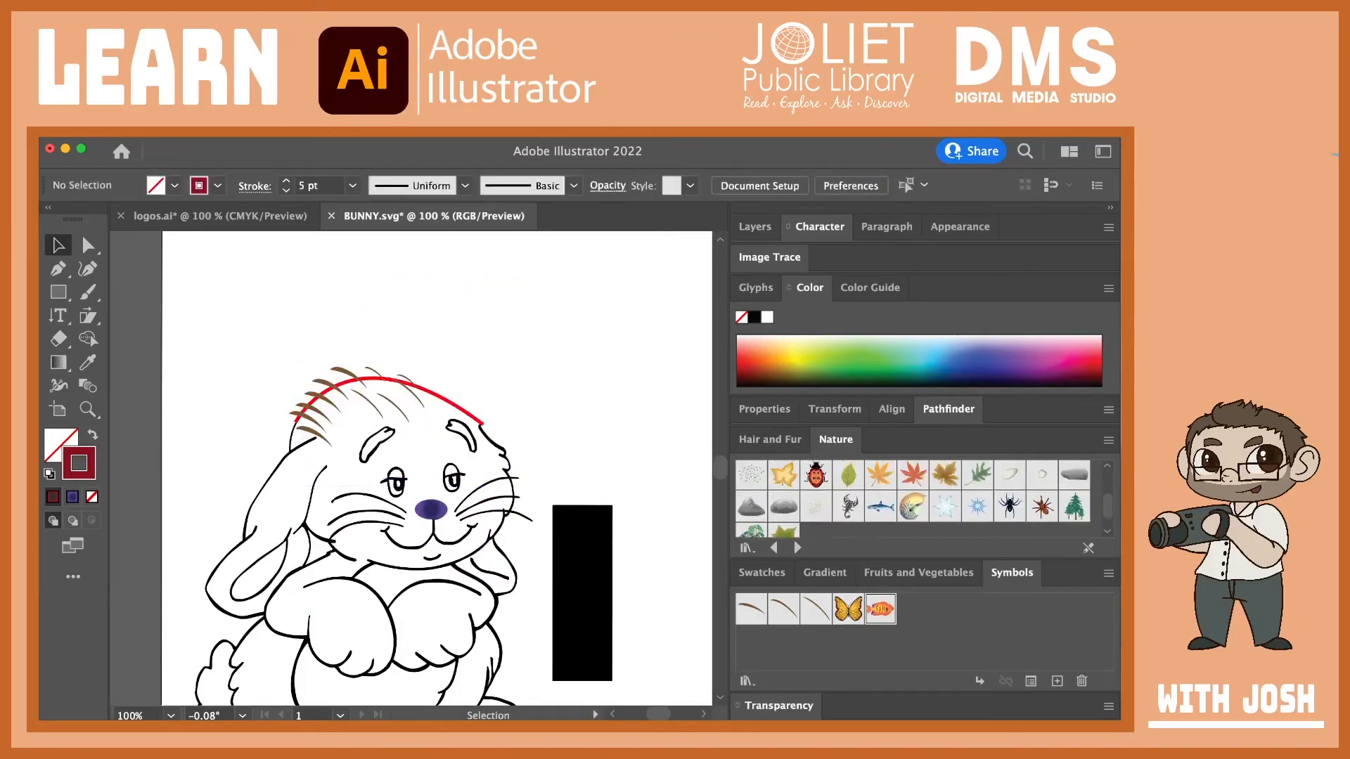
{"action": "scroll", "coordinate": [914, 499], "scroll_direction": "up", "scroll_amount": 1}
{"action": "left_click_drag", "start_coordinate": [912, 485], "coordinate": [559, 370]}
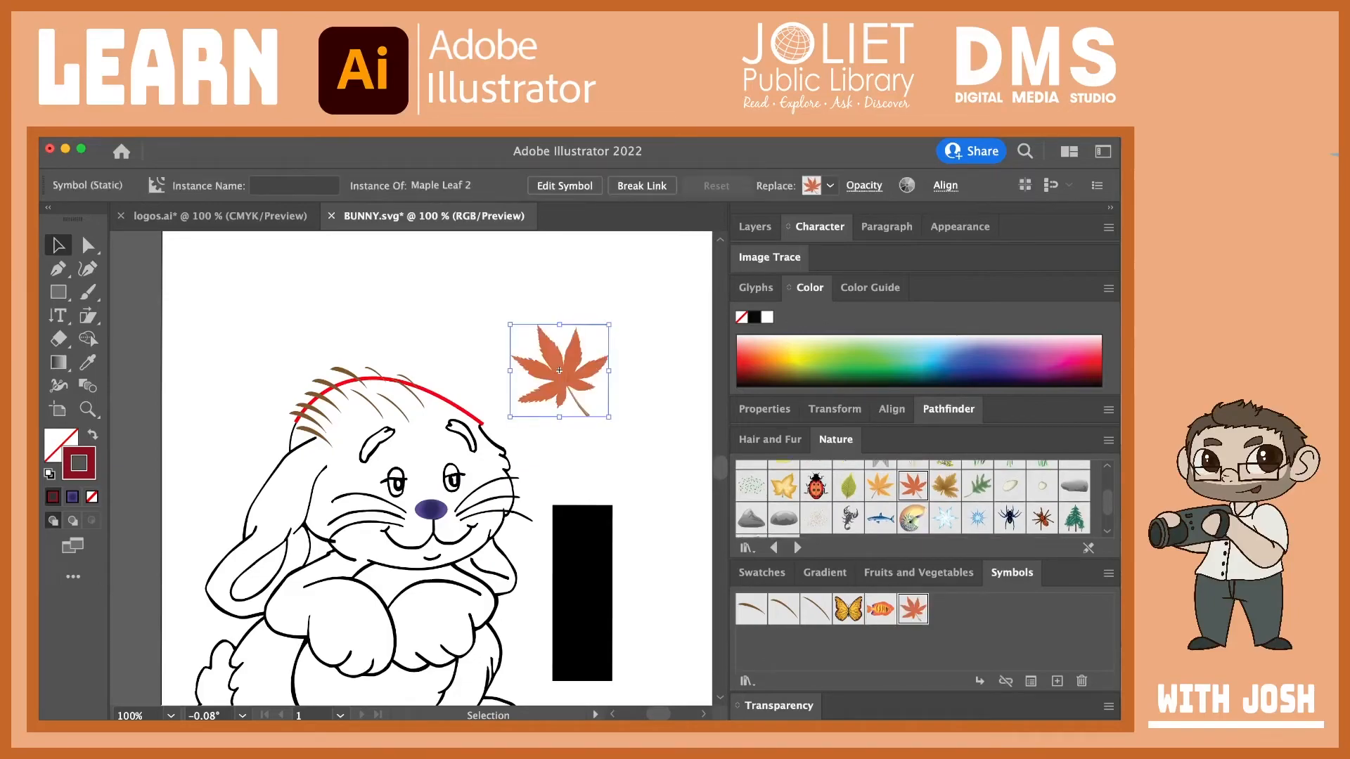
{"action": "left_click_drag", "start_coordinate": [609, 417], "coordinate": [302, 617]}
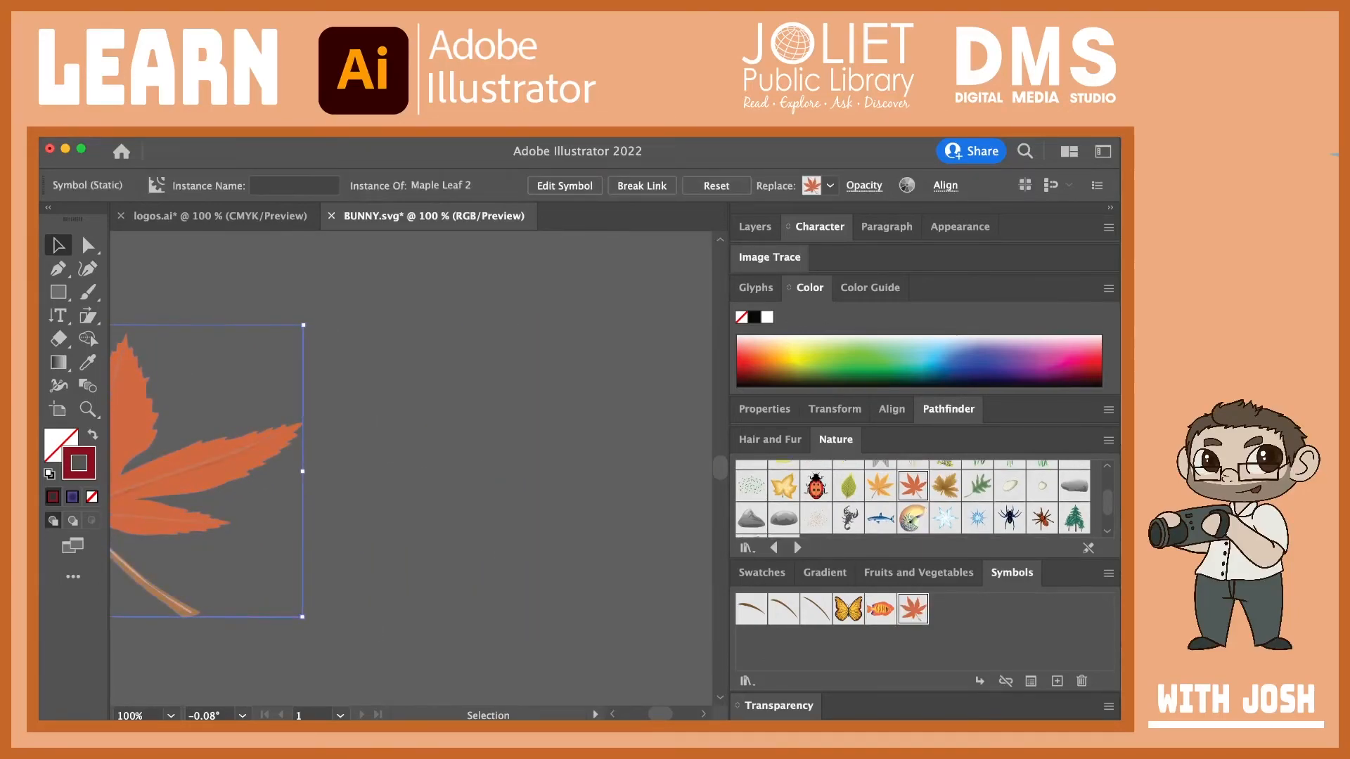
{"action": "left_click_drag", "start_coordinate": [127, 457], "coordinate": [419, 457]}
{"action": "left_click_drag", "start_coordinate": [688, 603], "coordinate": [429, 511]}
{"action": "left_click_drag", "start_coordinate": [429, 511], "coordinate": [489, 591]}
{"action": "left_click", "coordinate": [513, 570]}
Step: Examine the enlarged maple leaf up close and delete it
{"action": "key", "text": "z"}
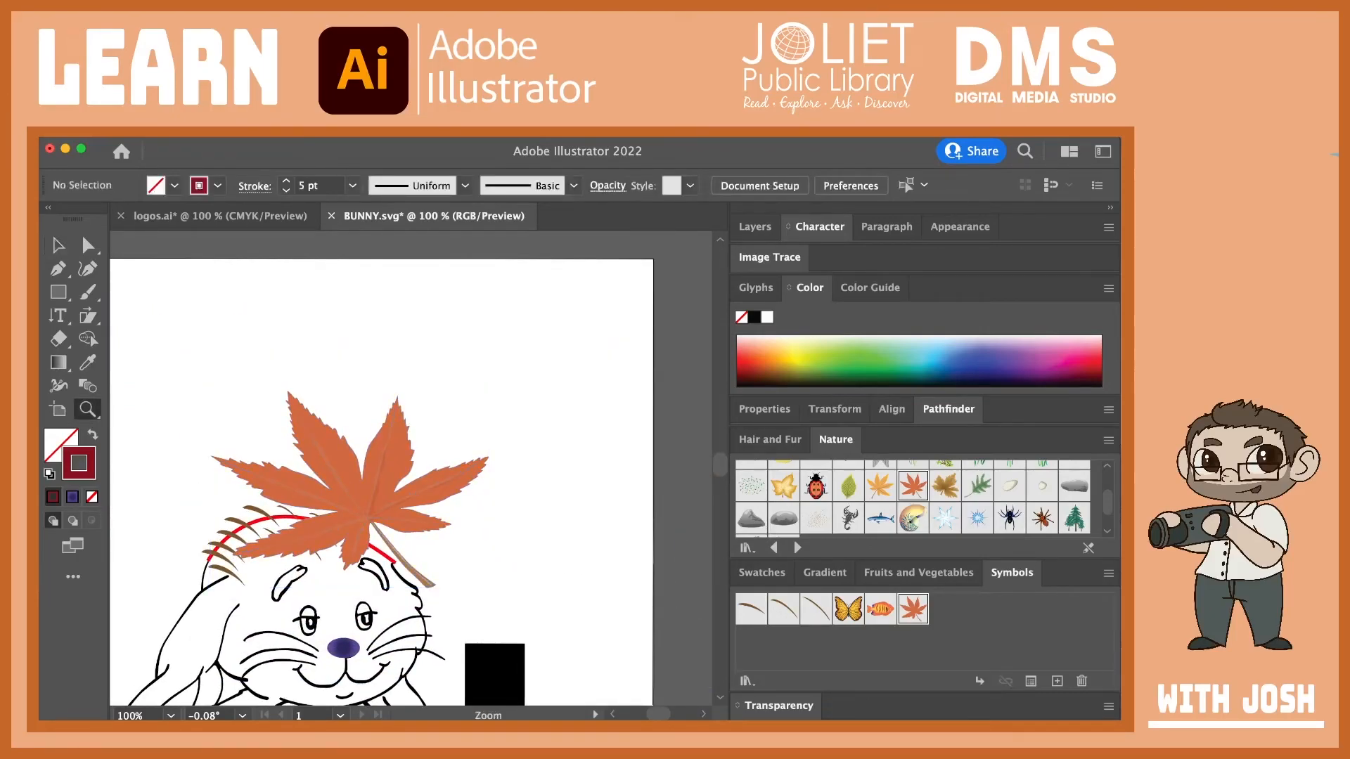
{"action": "left_click_drag", "start_coordinate": [302, 477], "coordinate": [403, 477]}
{"action": "scroll", "coordinate": [411, 469], "scroll_direction": "right", "scroll_amount": 6}
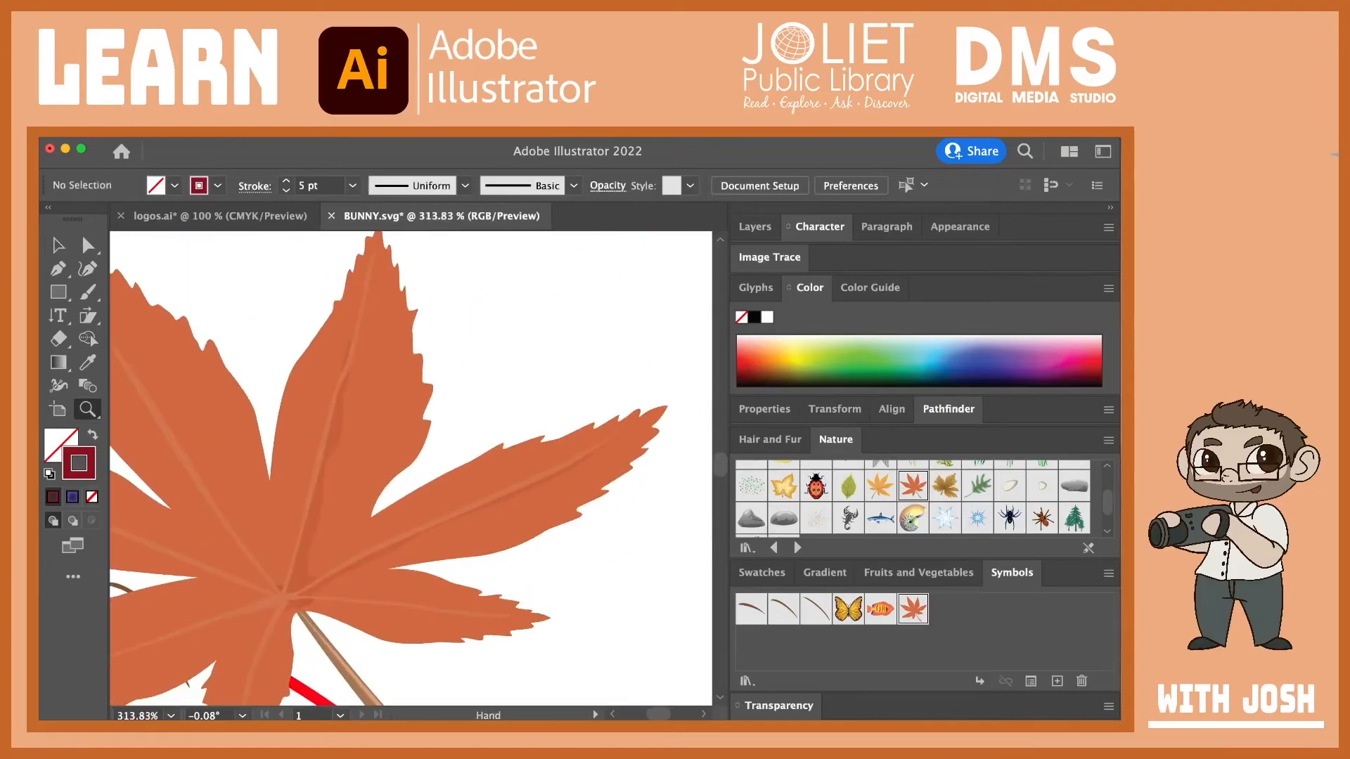
{"action": "key", "text": "v"}
{"action": "left_click", "coordinate": [230, 507]}
{"action": "key", "text": "Delete"}
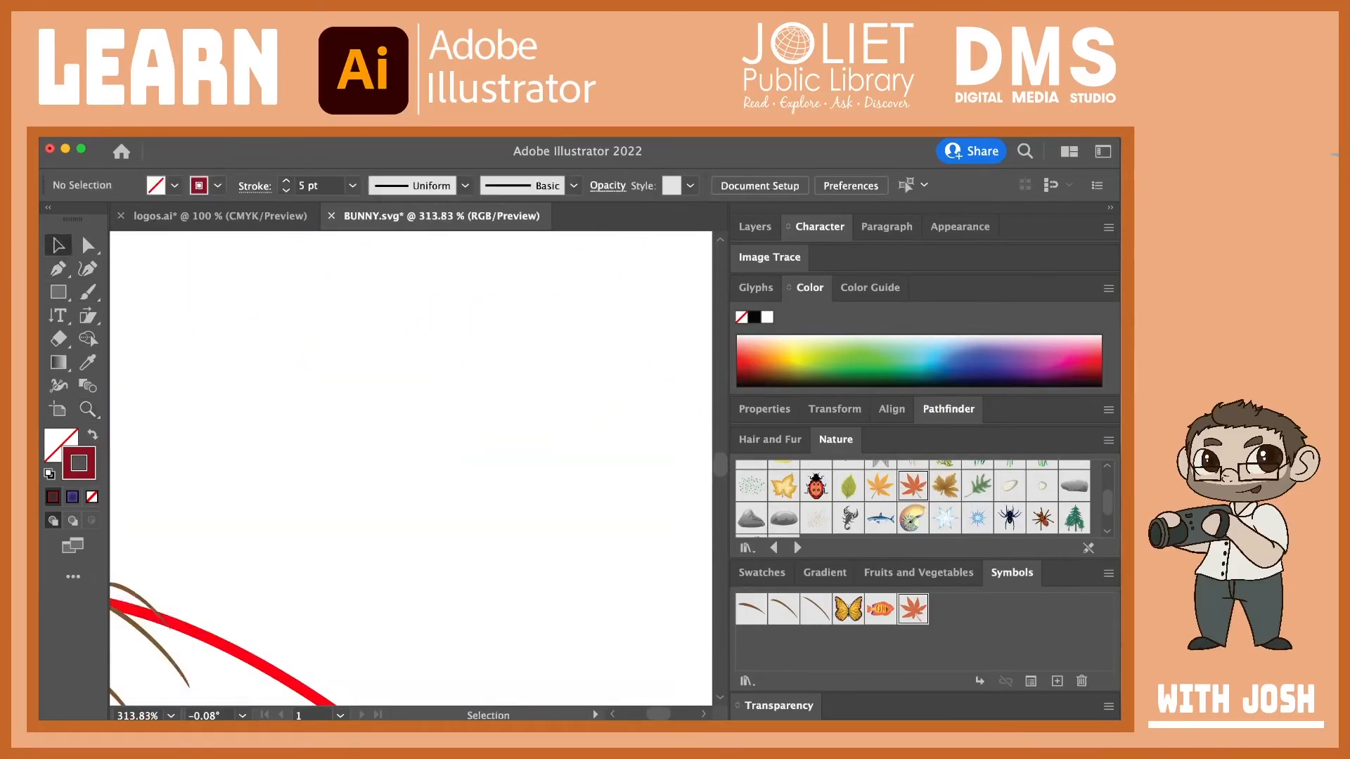
Step: Draw an ellipse about 2.37 in wide and 2.04 in high above the bunny's head
{"action": "left_click_drag", "start_coordinate": [230, 507], "coordinate": [663, 283]}
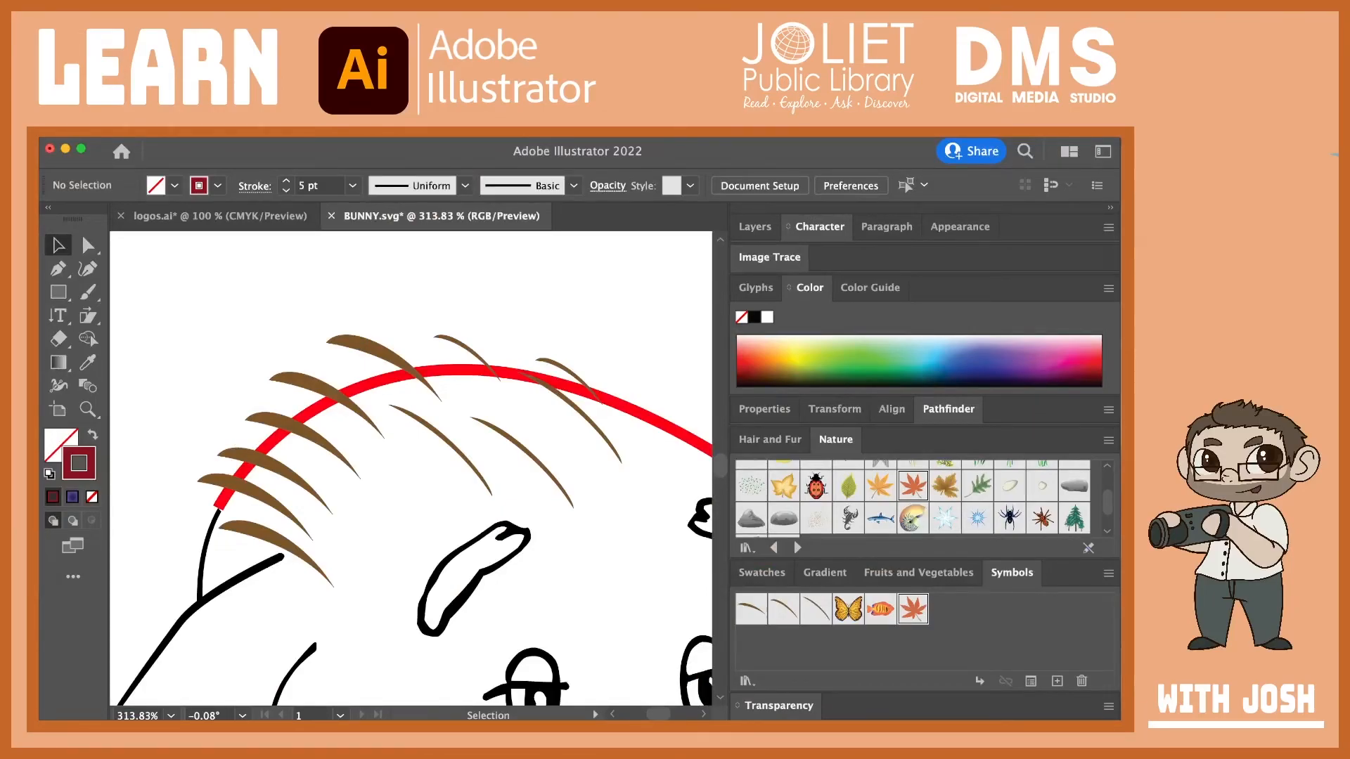
{"action": "key", "text": "t"}
{"action": "key", "text": "super+1"}
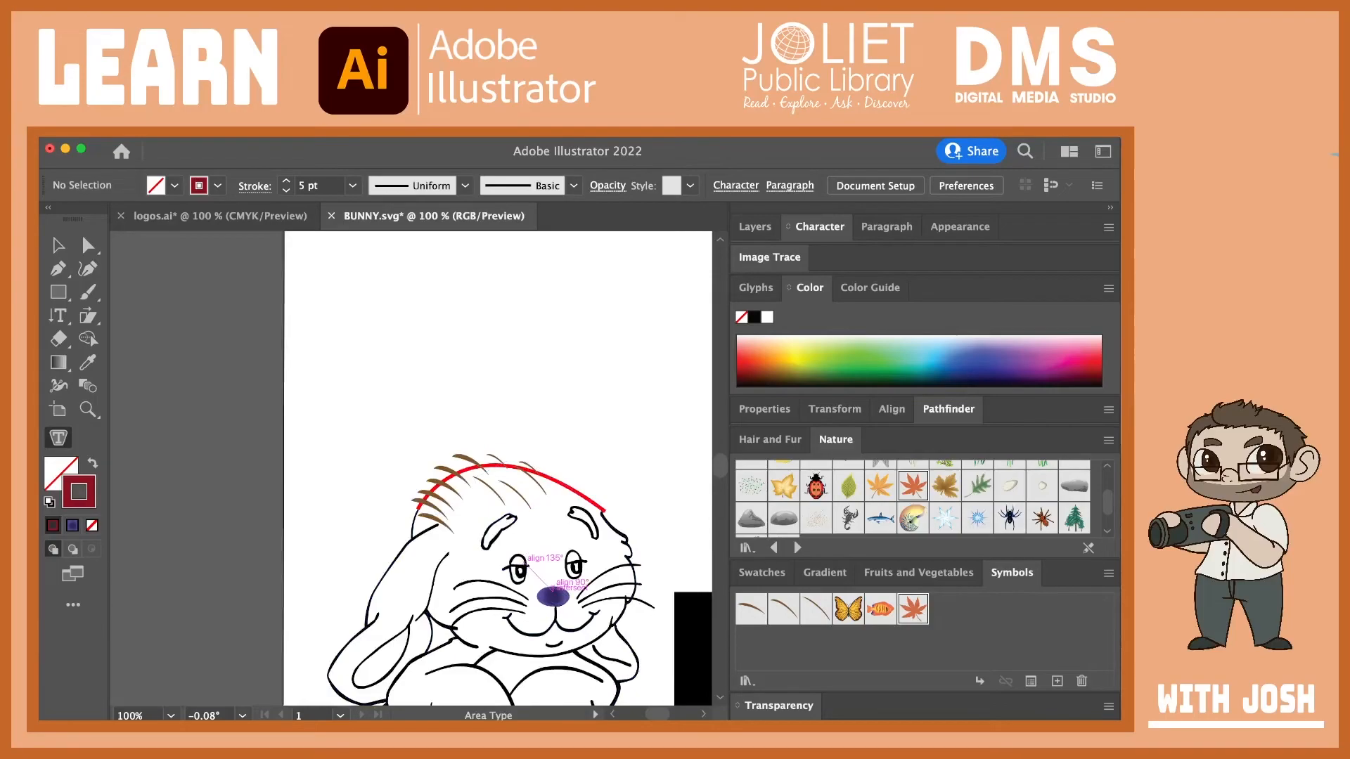
{"action": "key", "text": "m"}
{"action": "key", "text": "l"}
{"action": "left_click_drag", "start_coordinate": [408, 273], "coordinate": [609, 446]}
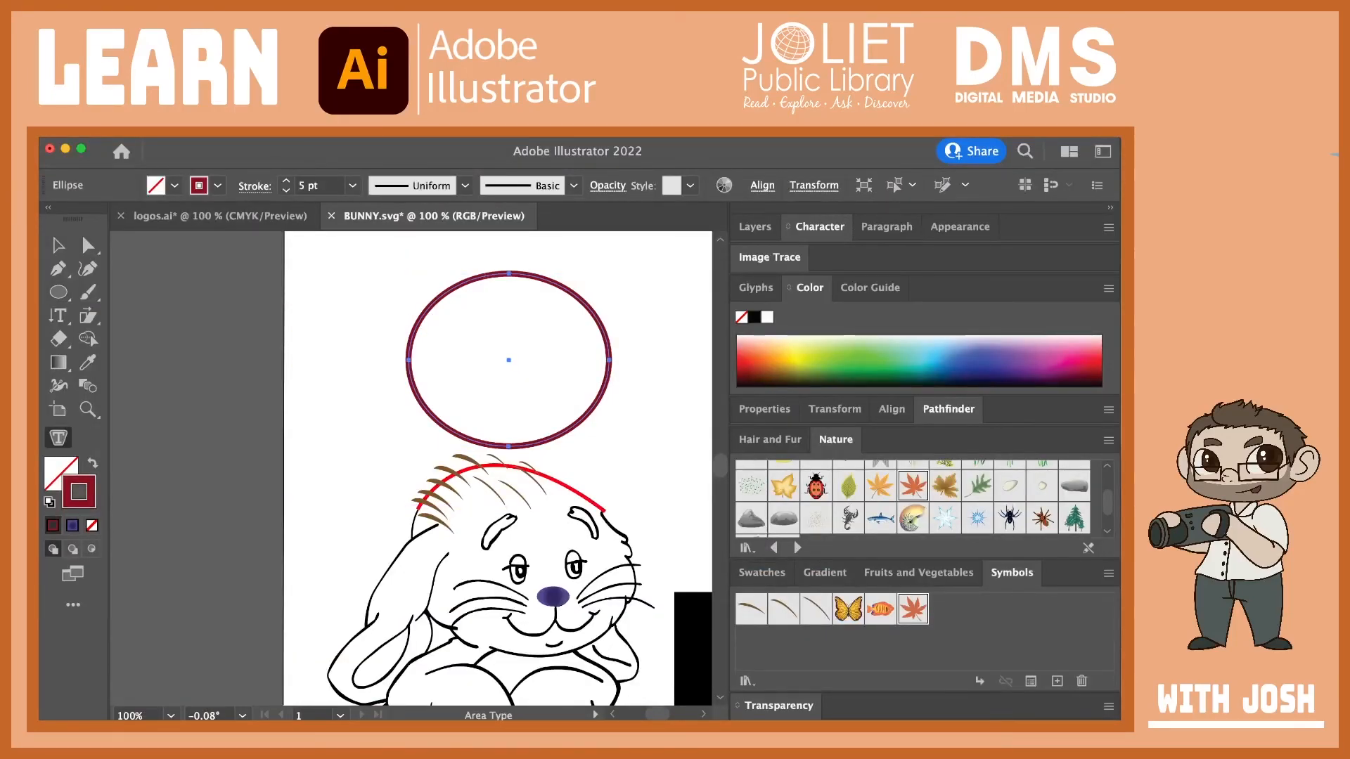
Step: Turn the ellipse into an area type shape containing the text "Bun"
{"action": "left_click", "coordinate": [481, 274]}
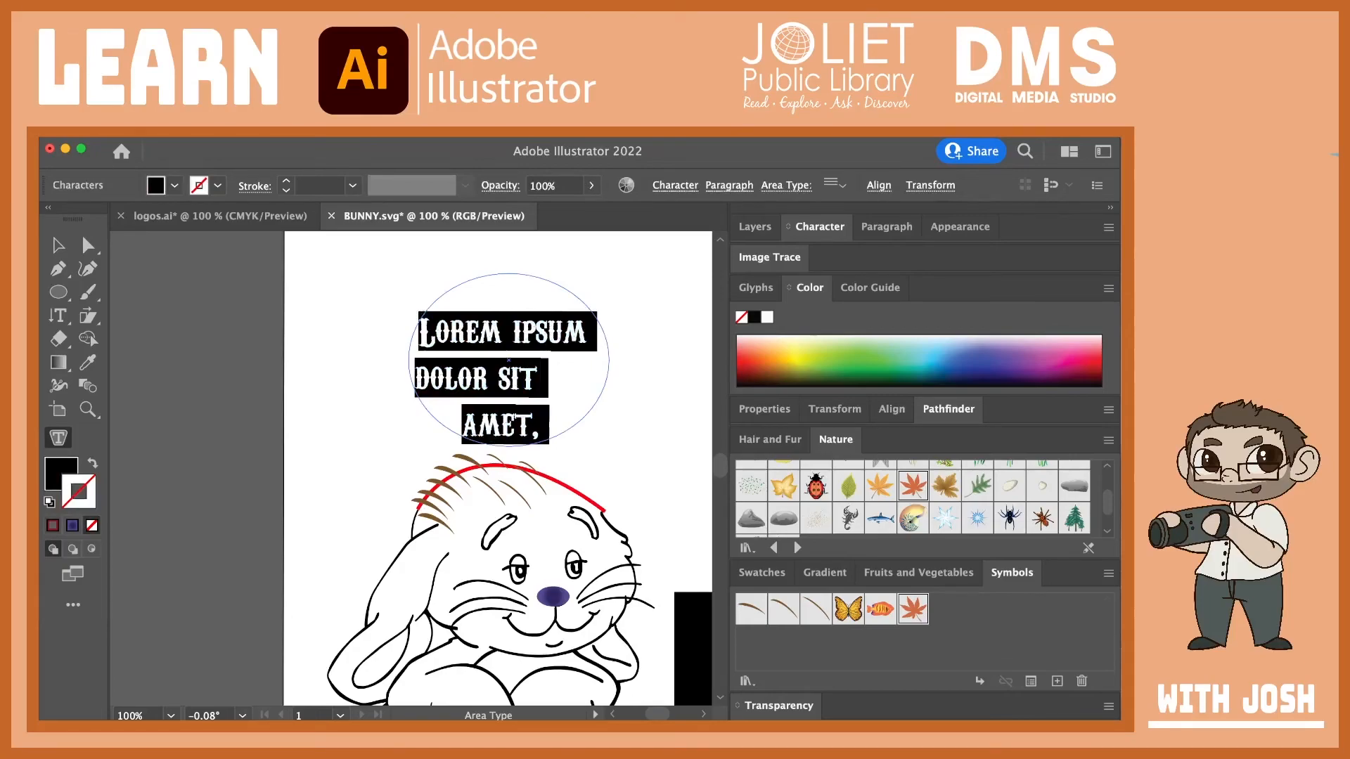
{"action": "type", "text": "BN"}
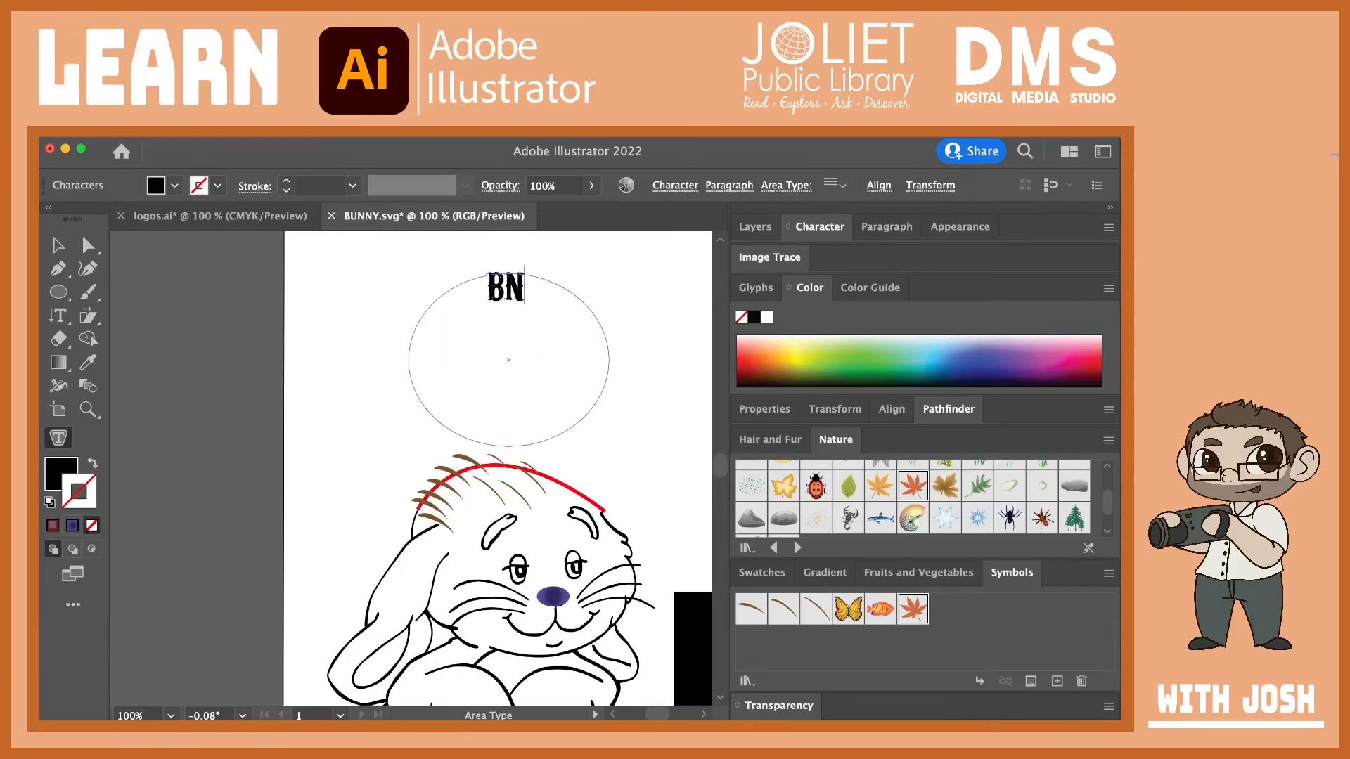
{"action": "key", "text": "BackSpace"}
{"action": "type", "text": "UN"}
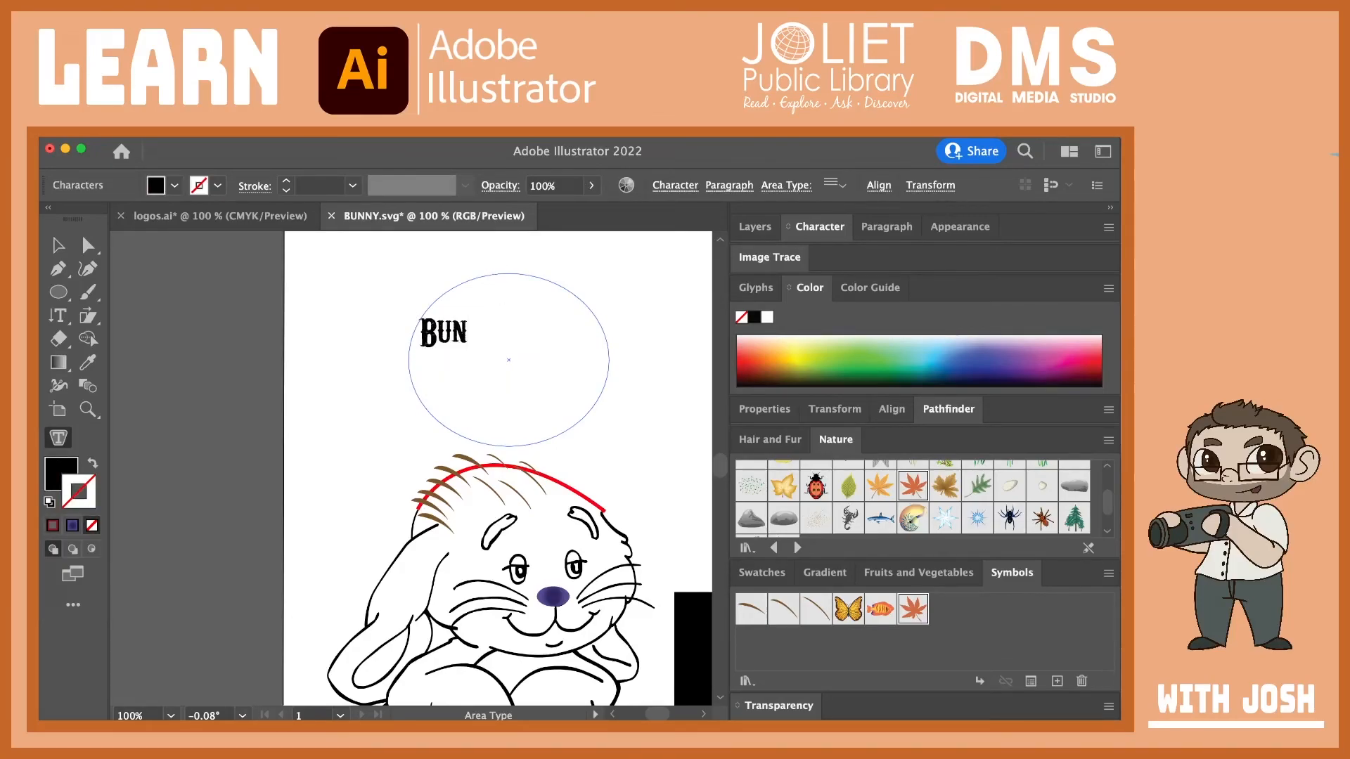
Step: Select all the text in the ellipse, dock the Character settings in their own column, and set the font size to 35 pt
{"action": "key", "text": "super+a"}
{"action": "left_click", "coordinate": [835, 408]}
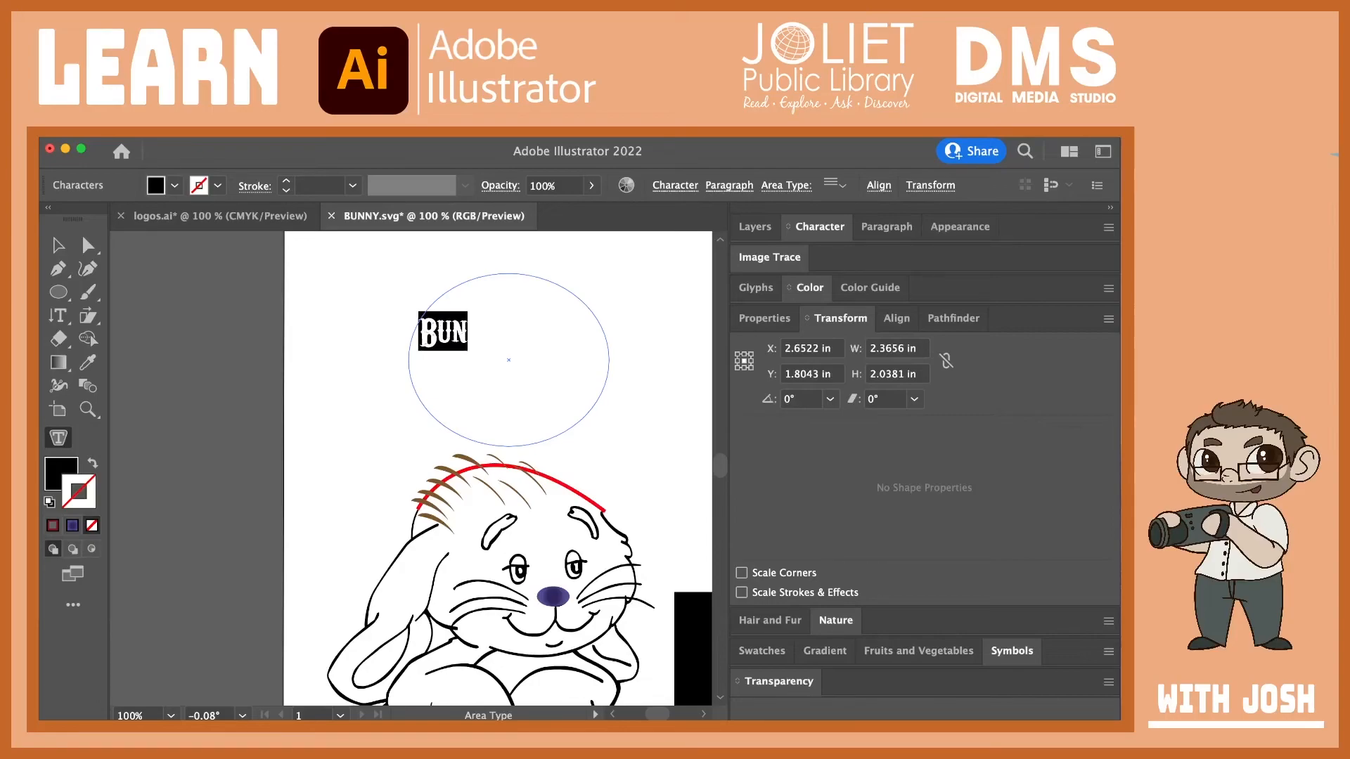
{"action": "double_click", "coordinate": [841, 319]}
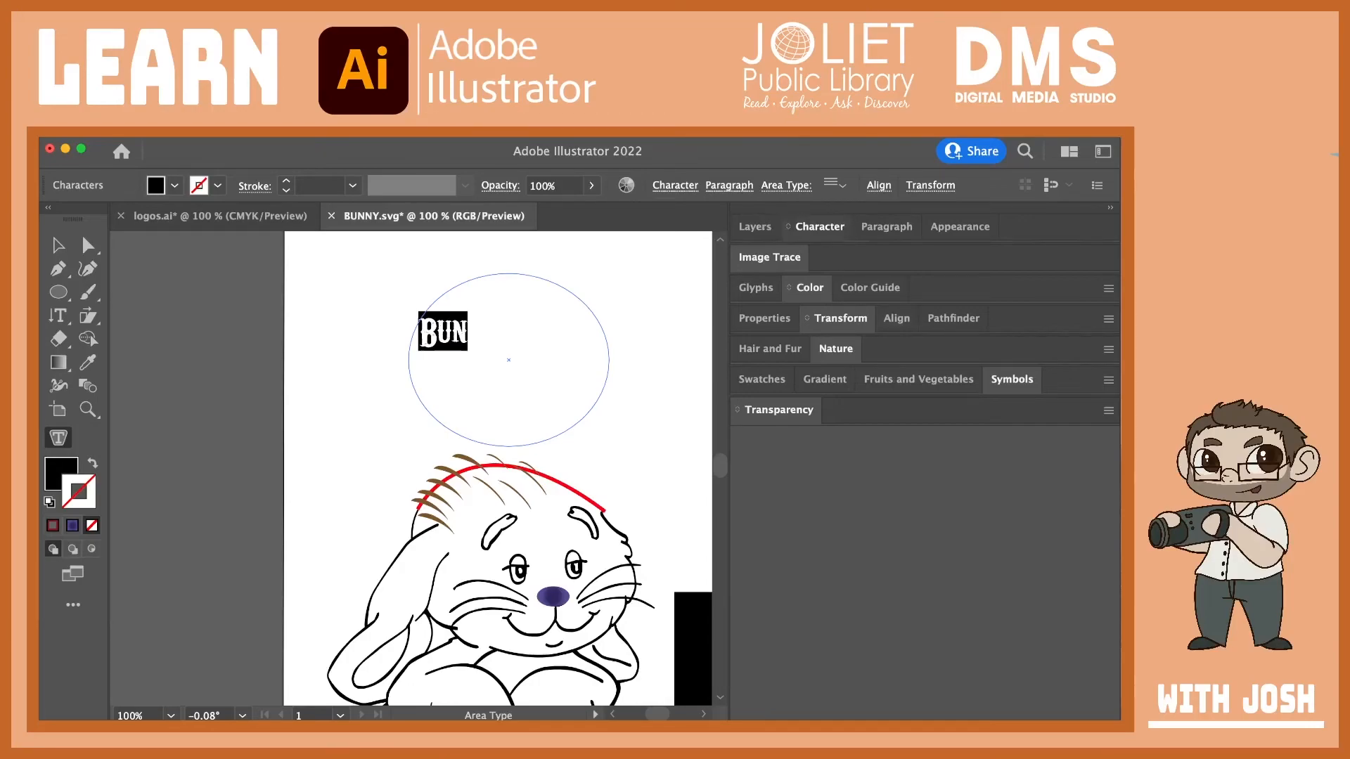
{"action": "left_click_drag", "start_coordinate": [819, 226], "coordinate": [729, 260]}
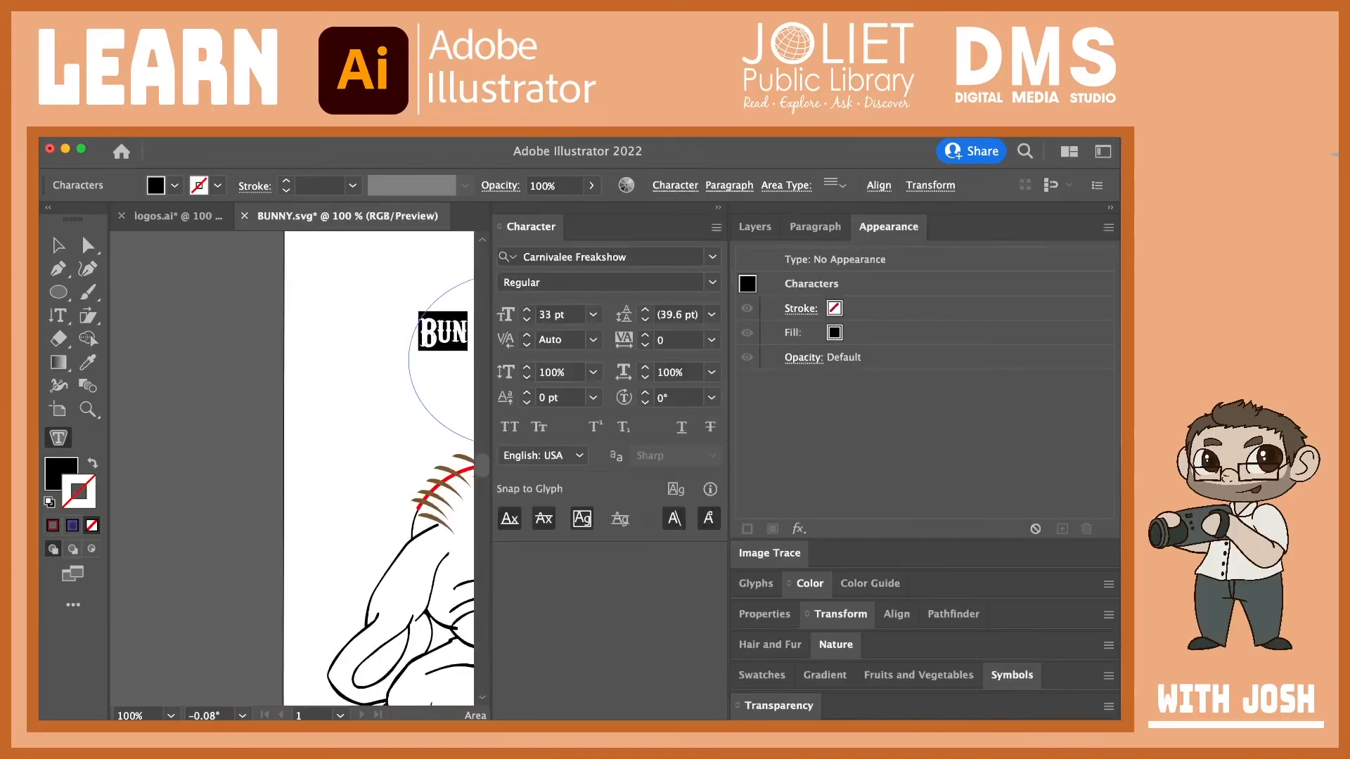
{"action": "left_click", "coordinate": [526, 310]}
{"action": "left_click", "coordinate": [527, 310]}
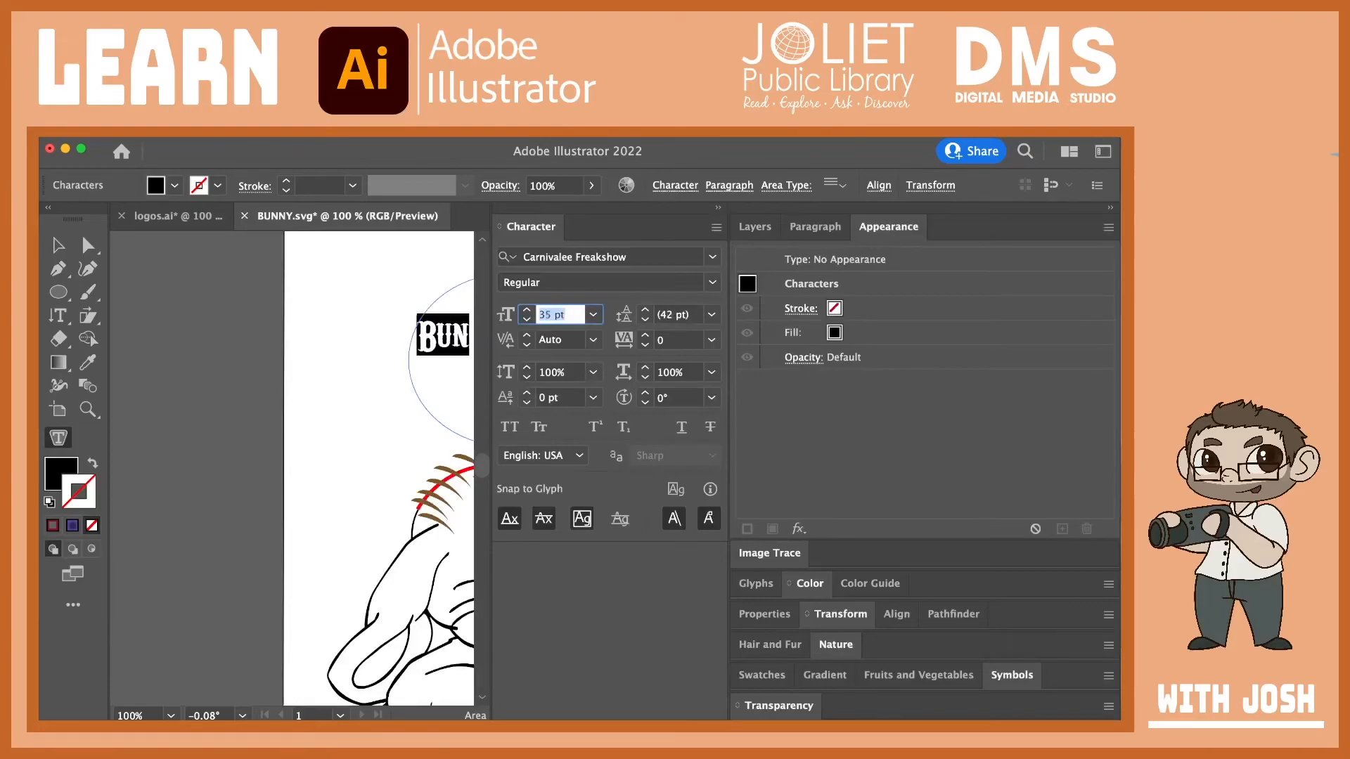
Step: Increase the ellipse text's font size to 38 pt, apply All Caps, and collapse the expanded Character settings
{"action": "left_click", "coordinate": [526, 310]}
{"action": "left_click", "coordinate": [527, 310]}
{"action": "left_click", "coordinate": [527, 310]}
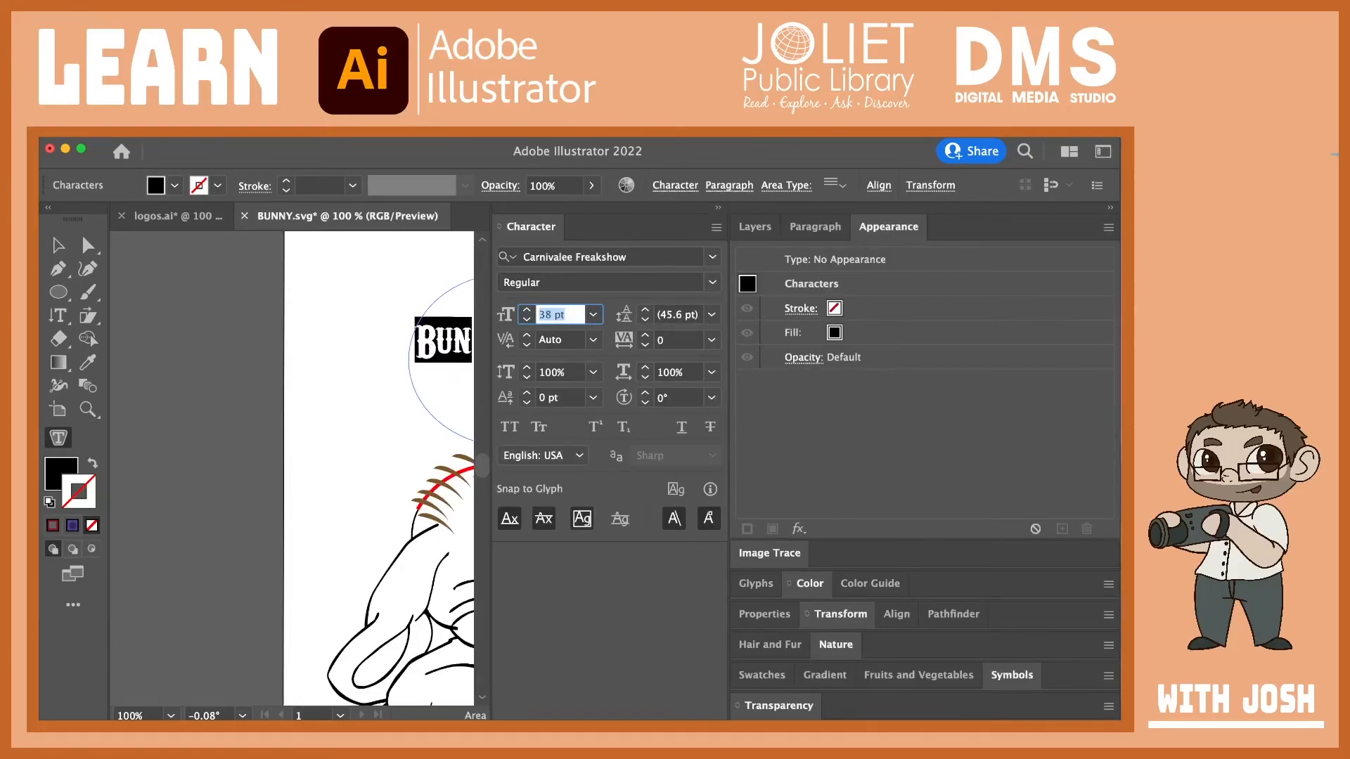
{"action": "left_click", "coordinate": [509, 427]}
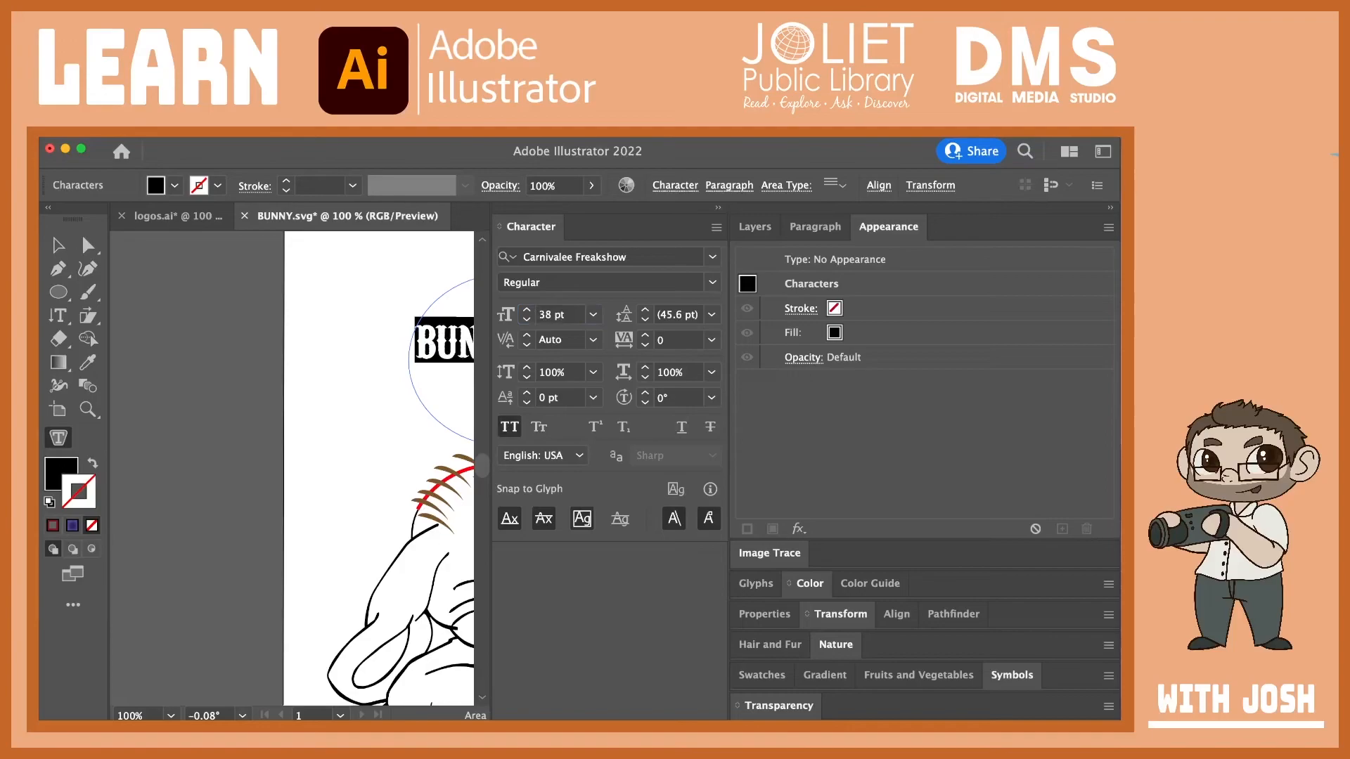
{"action": "left_click", "coordinate": [718, 207]}
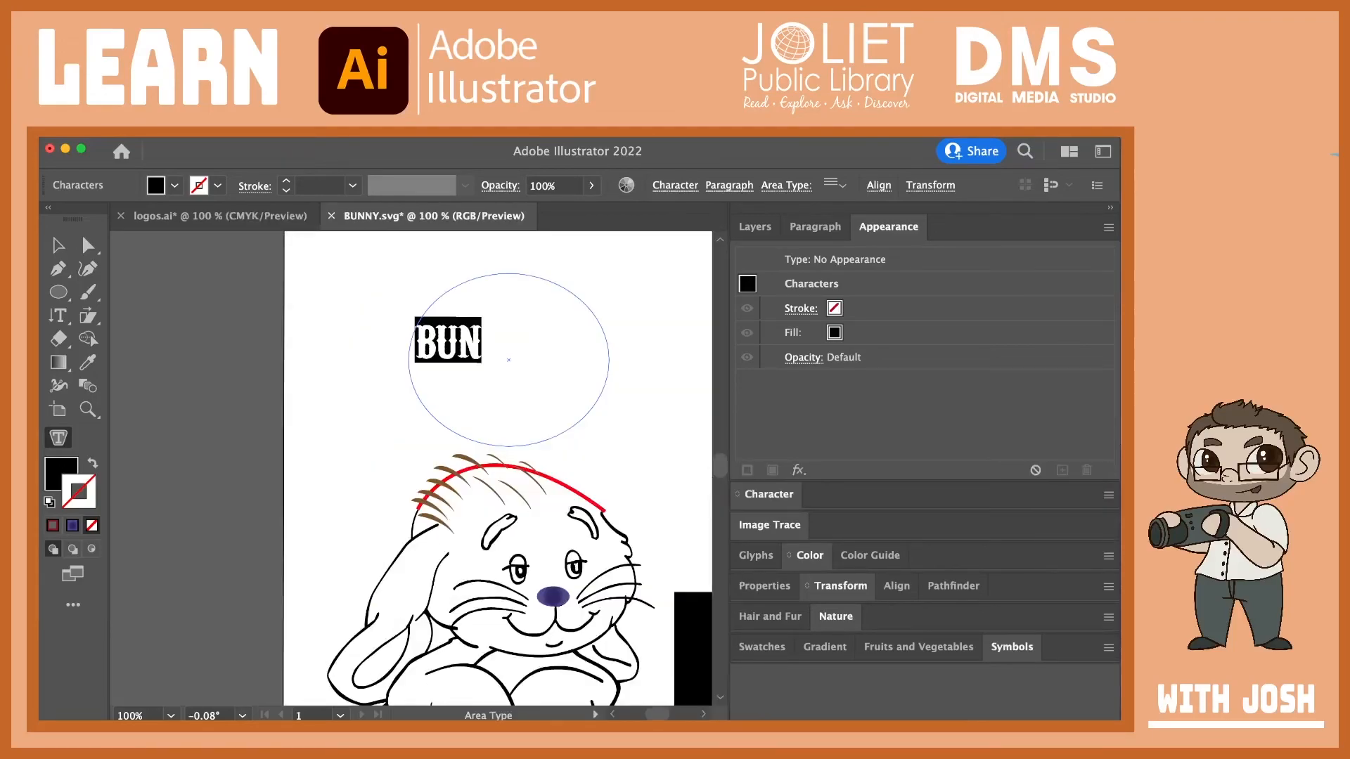
Step: Move the area type ellipse down to the bunny's head, and swap its text's fill and stroke colors and back again
{"action": "left_click", "coordinate": [59, 244]}
{"action": "left_click", "coordinate": [351, 303]}
{"action": "left_click_drag", "start_coordinate": [450, 345], "coordinate": [555, 411]}
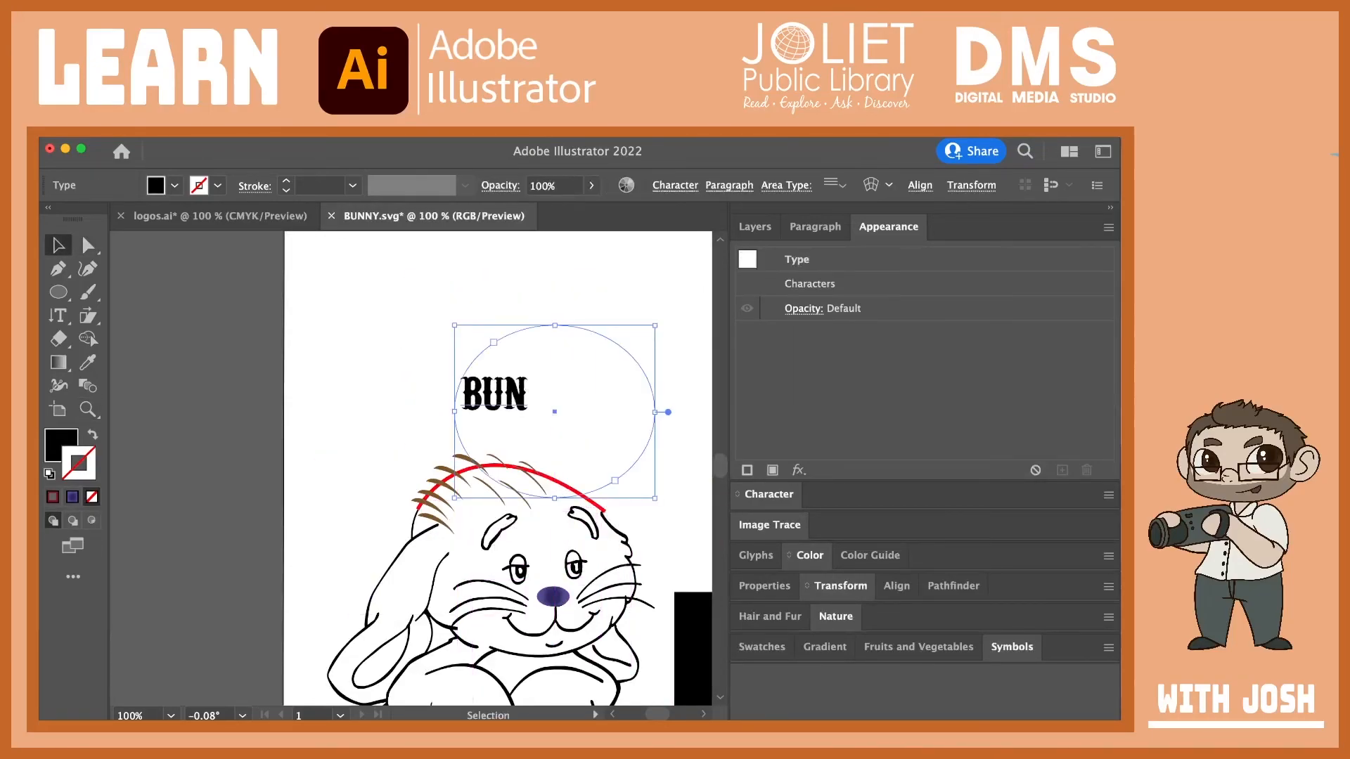
{"action": "key", "text": "shift+x"}
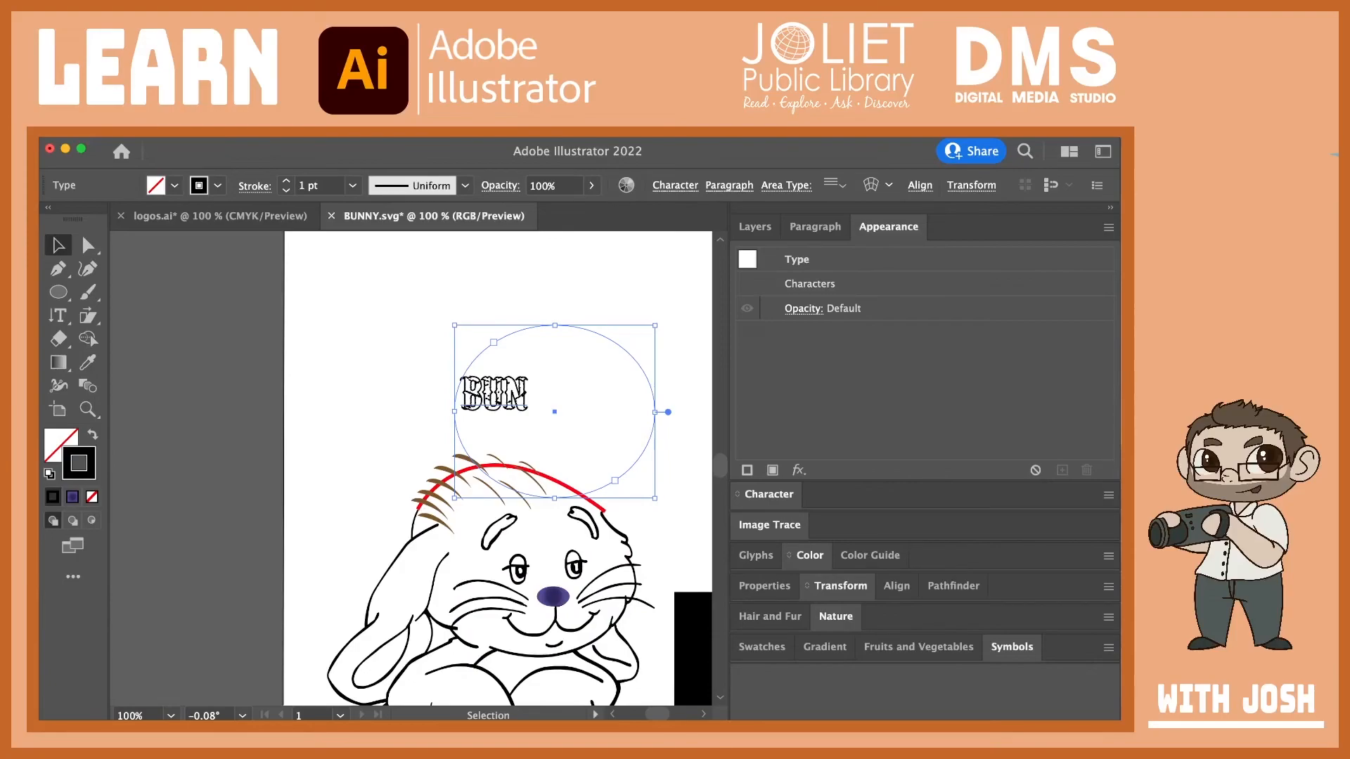
{"action": "key", "text": "shift+x"}
Step: Delete the "BUN" area type above the bunny's head and the black rectangle beside the bunny
{"action": "left_click", "coordinate": [552, 385]}
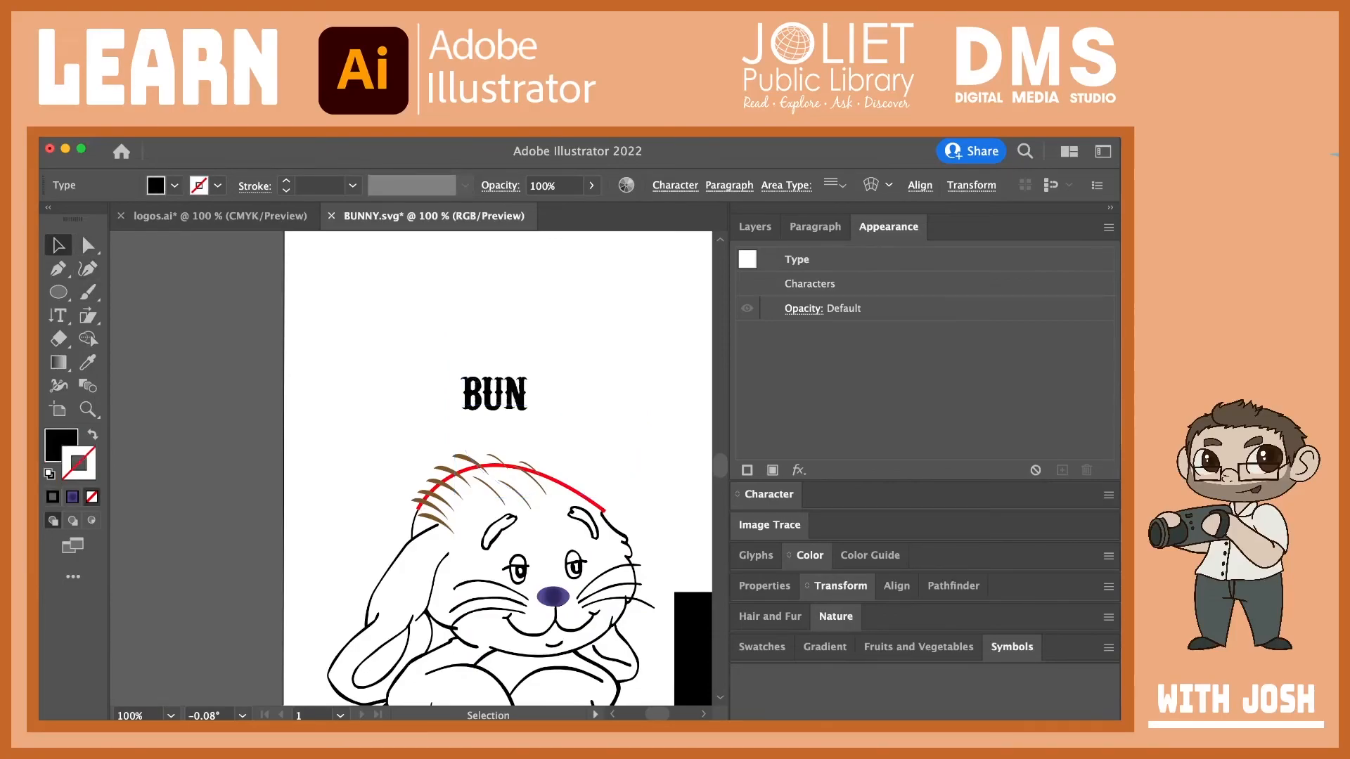
{"action": "left_click", "coordinate": [524, 395]}
{"action": "key", "text": "Delete"}
{"action": "key", "text": "space"}
{"action": "left_click_drag", "start_coordinate": [587, 587], "coordinate": [410, 376]}
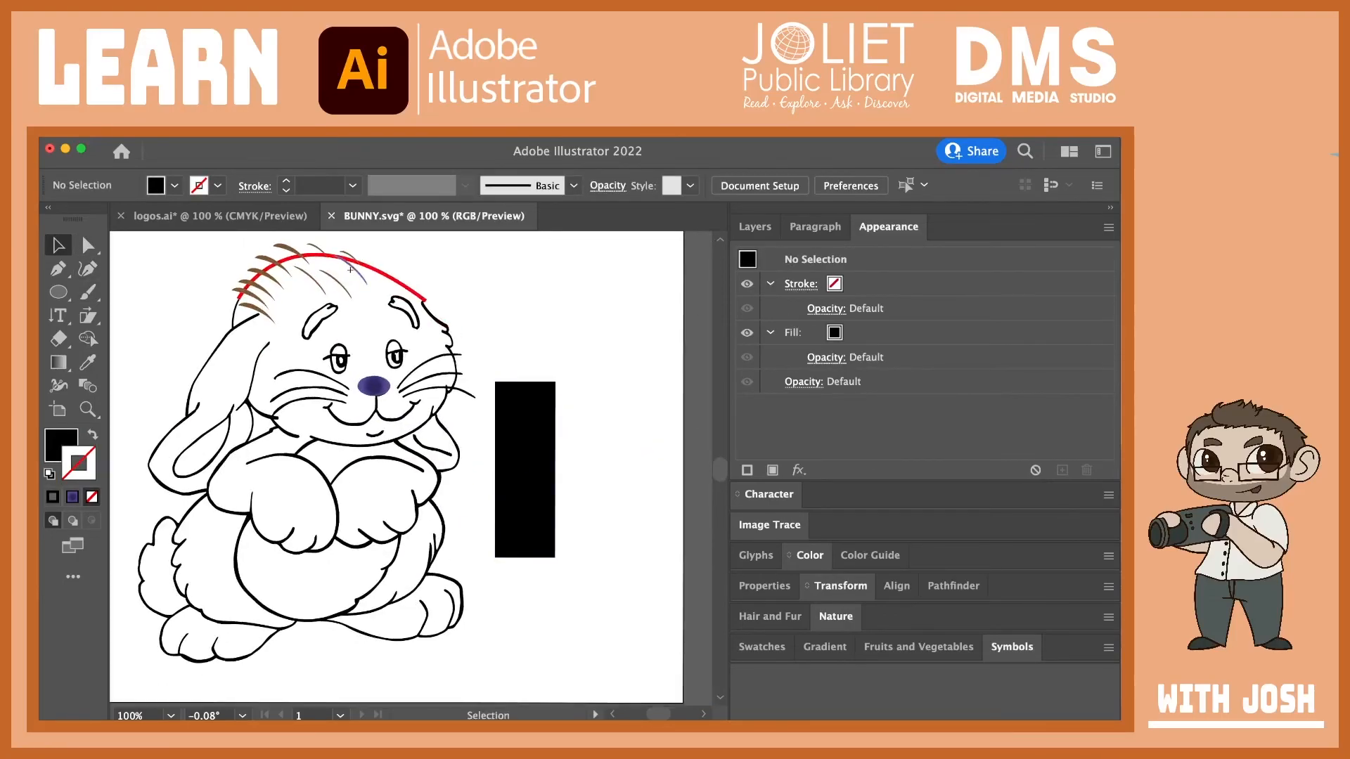
{"action": "left_click", "coordinate": [527, 464]}
{"action": "key", "text": "Delete"}
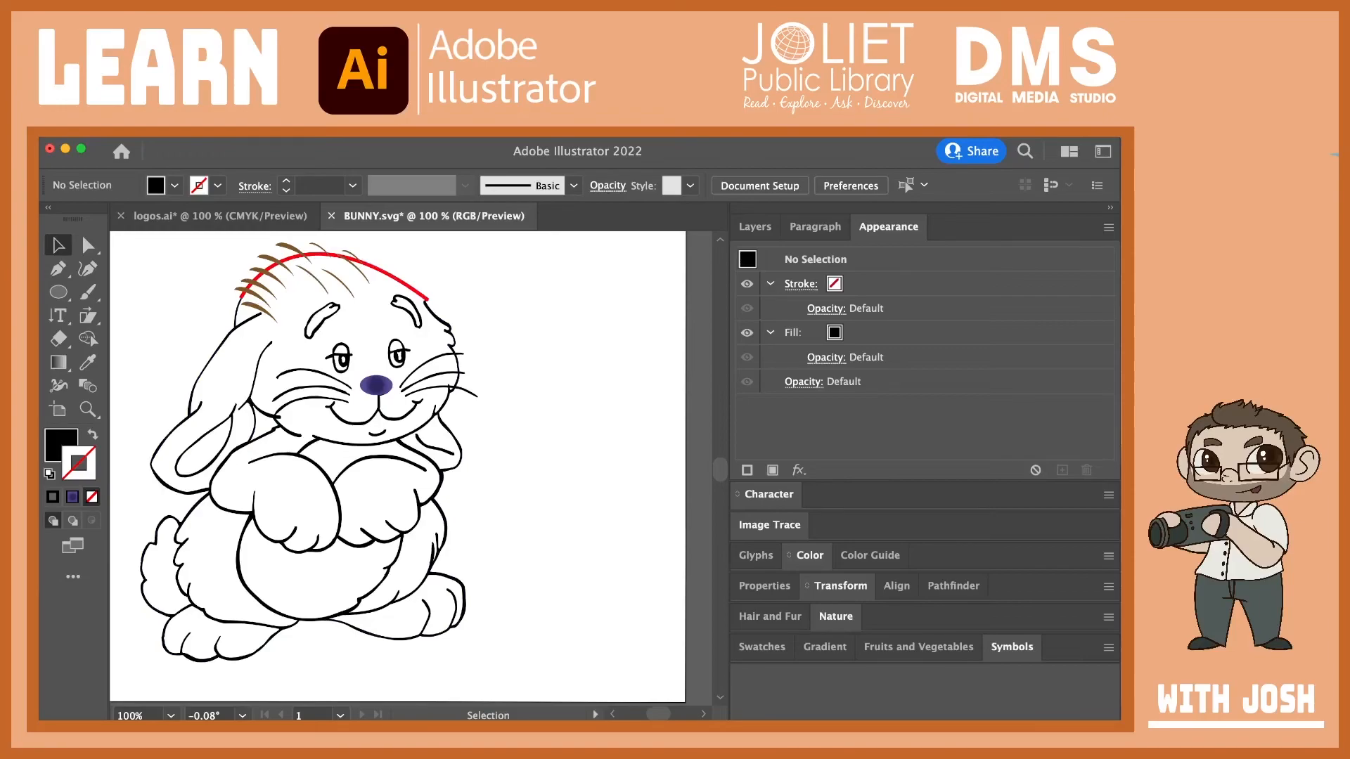
Step: Show the rulers around the bunny artboard
{"action": "key", "text": "super+r"}
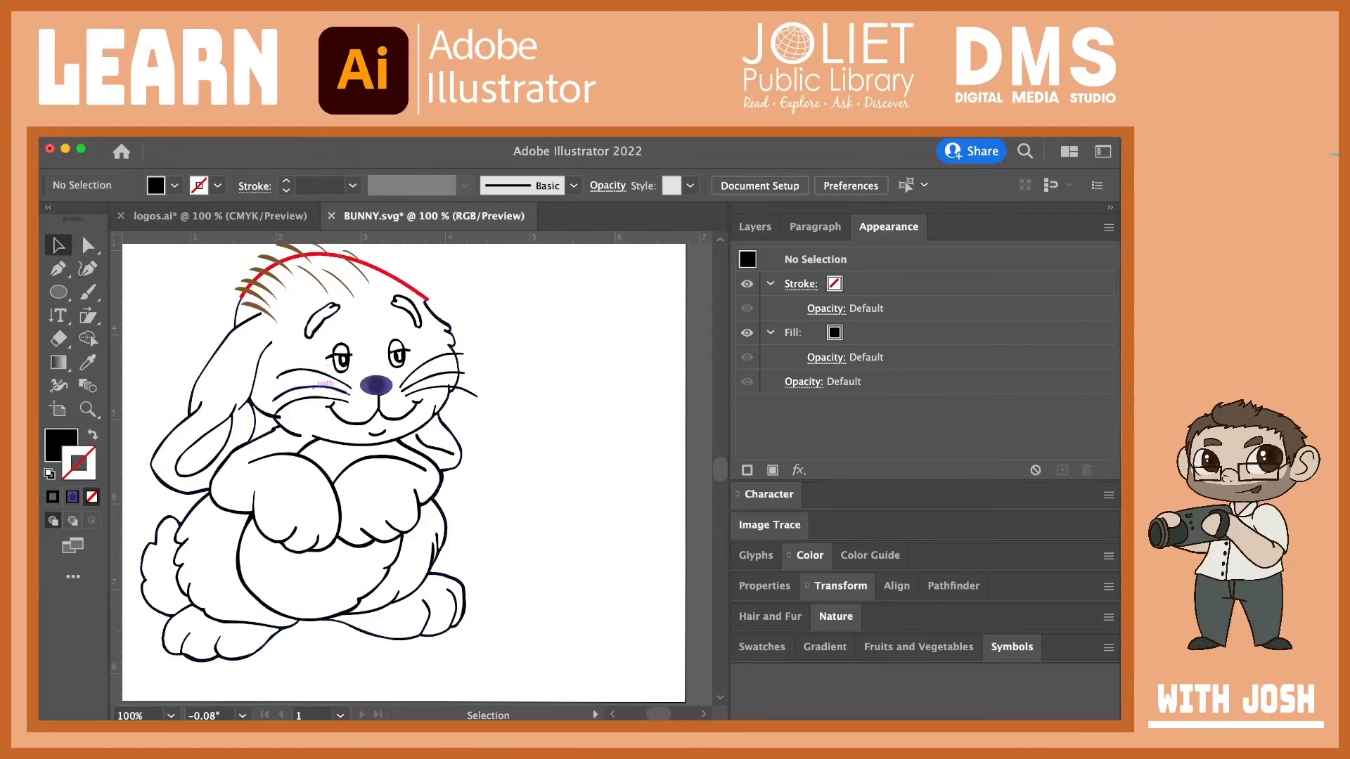
{"action": "left_click_drag", "start_coordinate": [325, 383], "coordinate": [375, 369]}
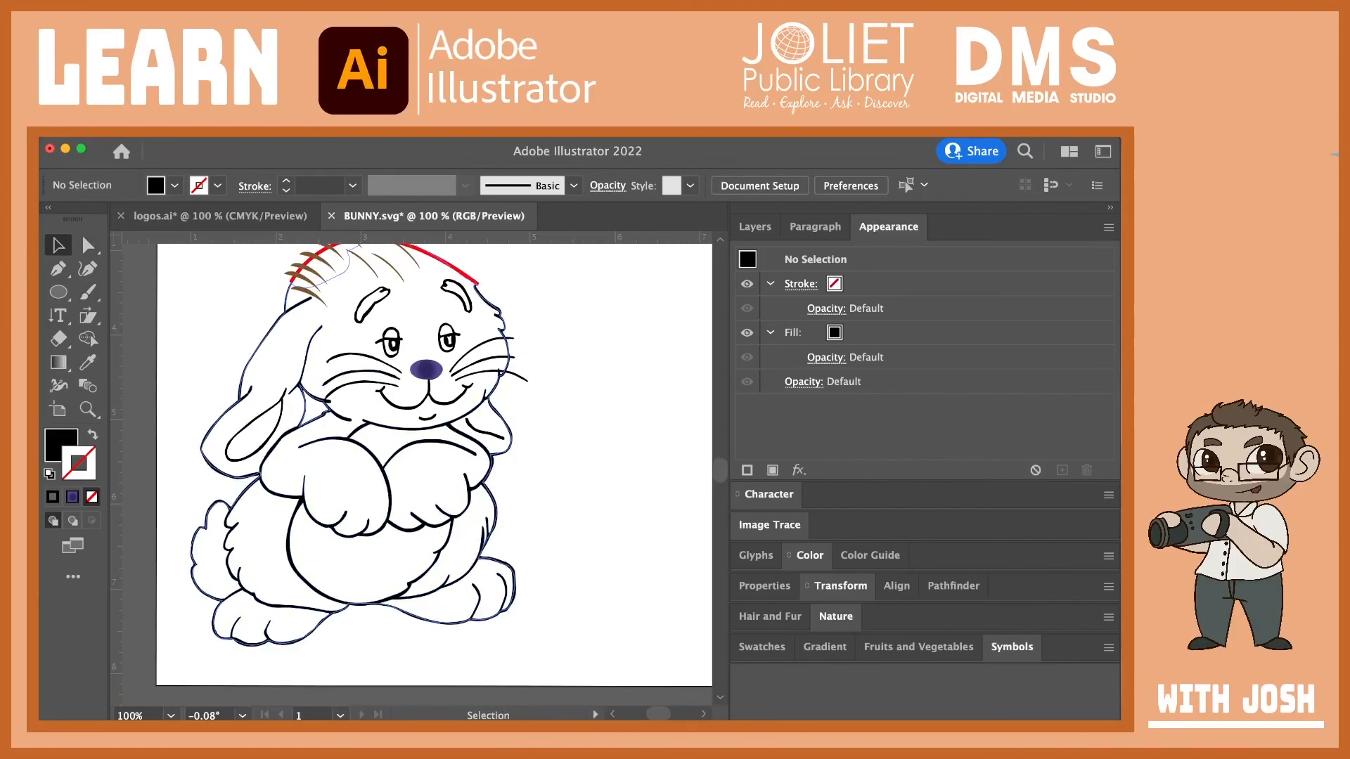
{"action": "scroll", "coordinate": [422, 450], "scroll_direction": "up", "scroll_amount": 1}
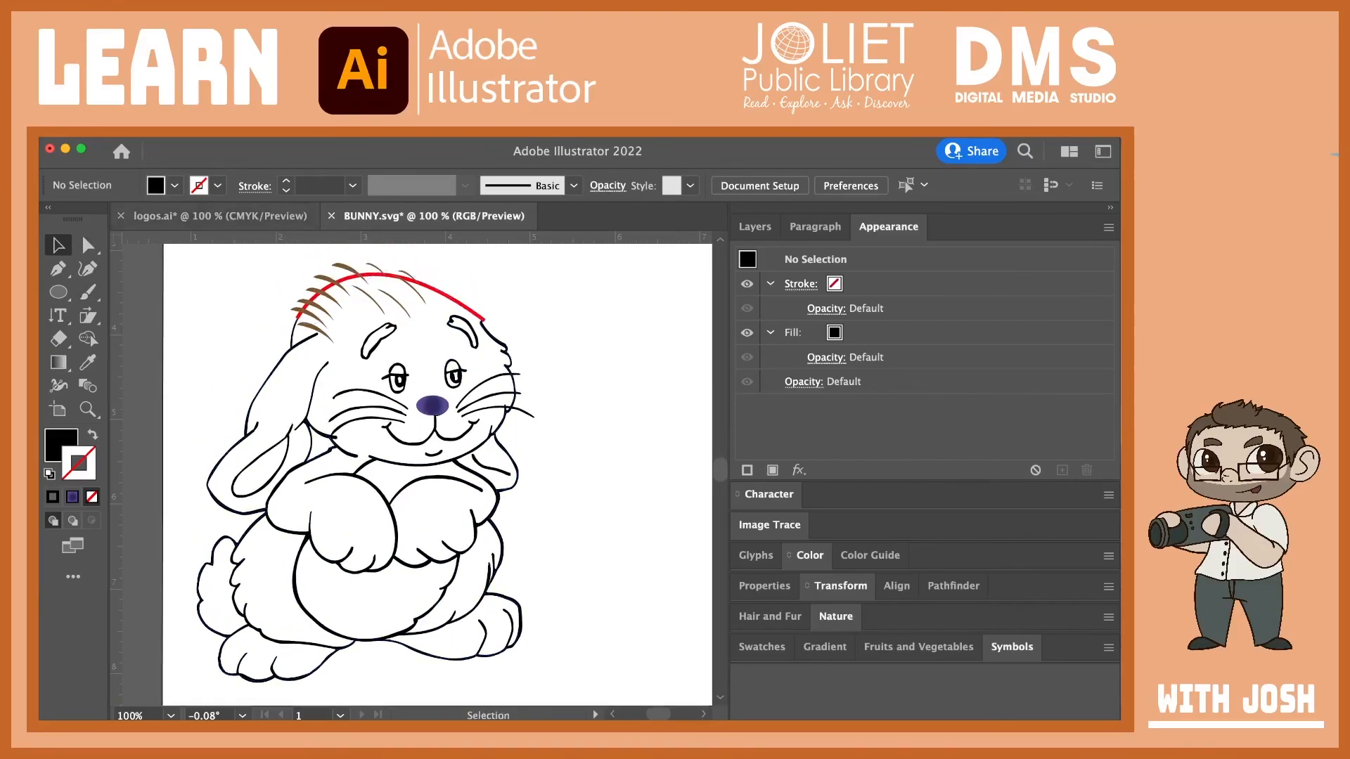
{"action": "left_click_drag", "start_coordinate": [422, 450], "coordinate": [448, 443]}
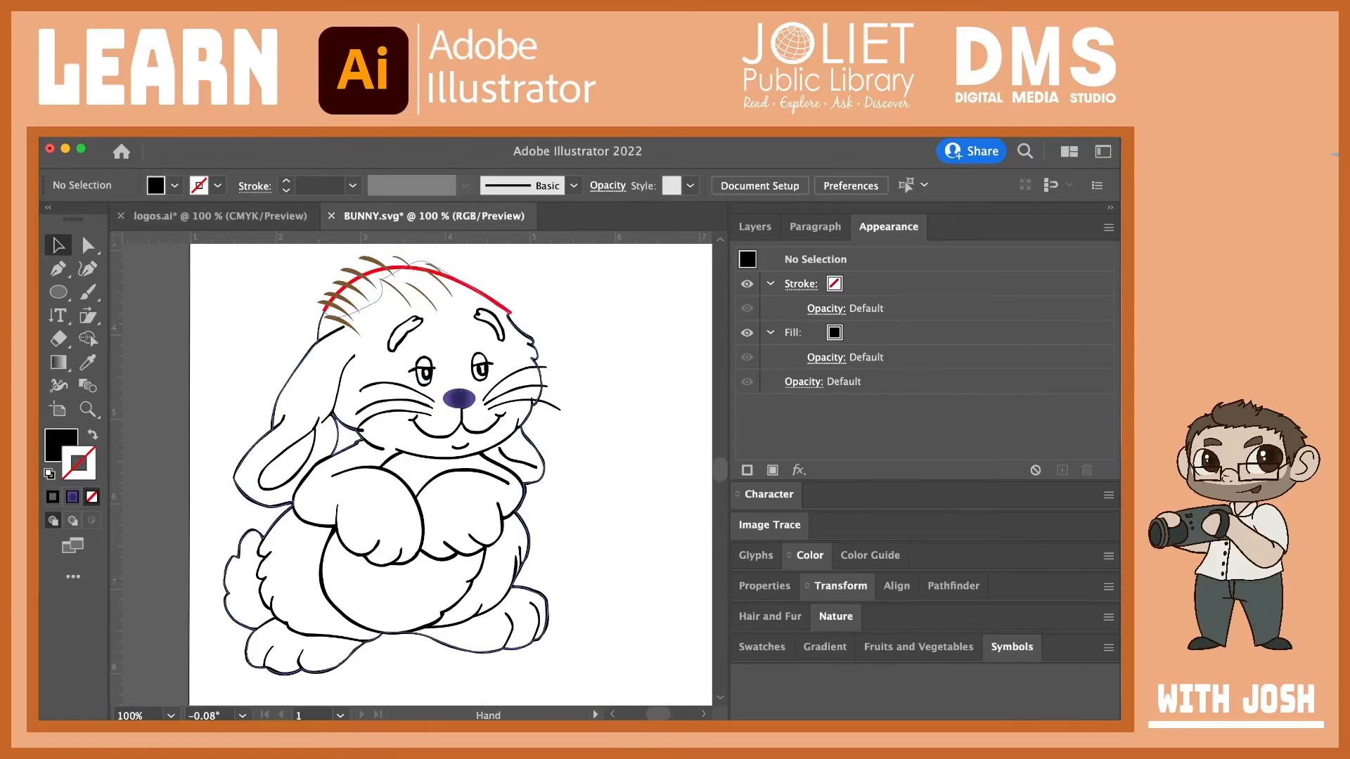
{"action": "left_click_drag", "start_coordinate": [459, 373], "coordinate": [414, 355]}
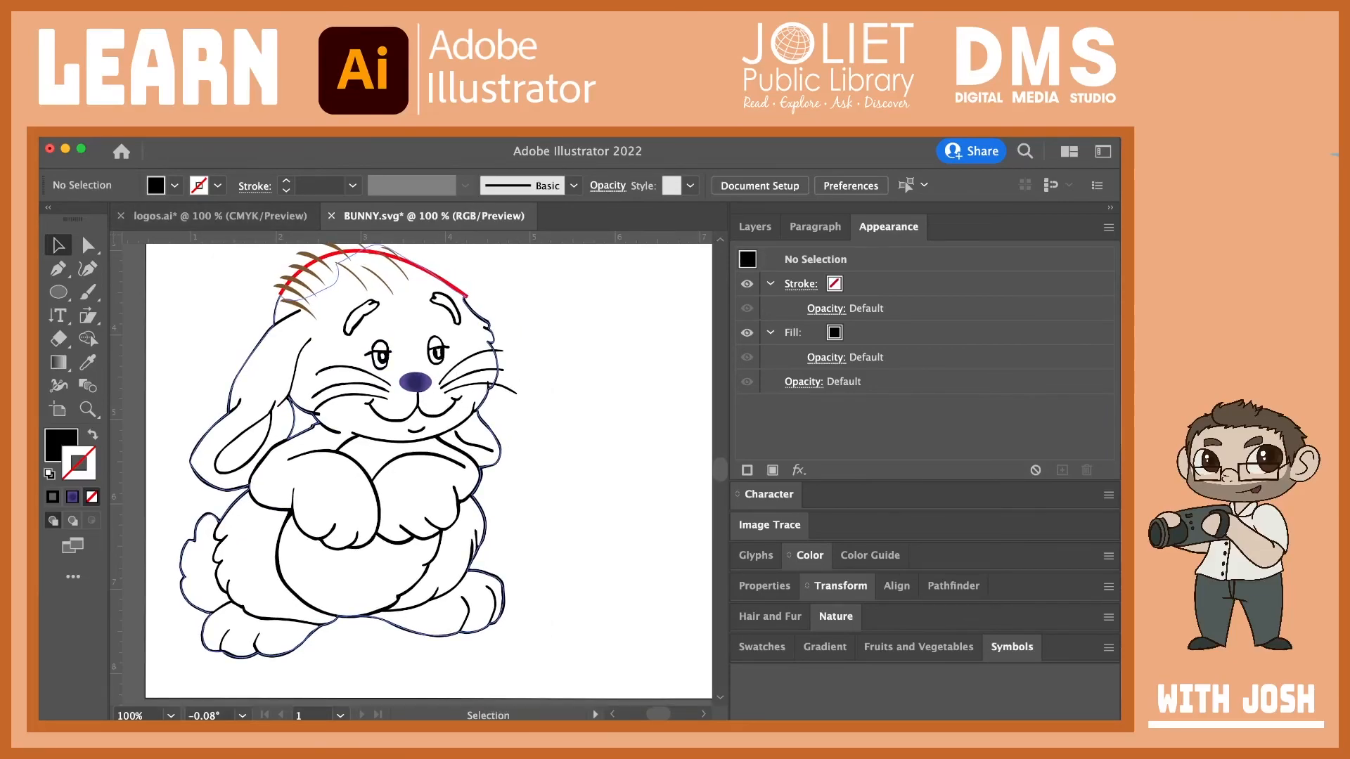